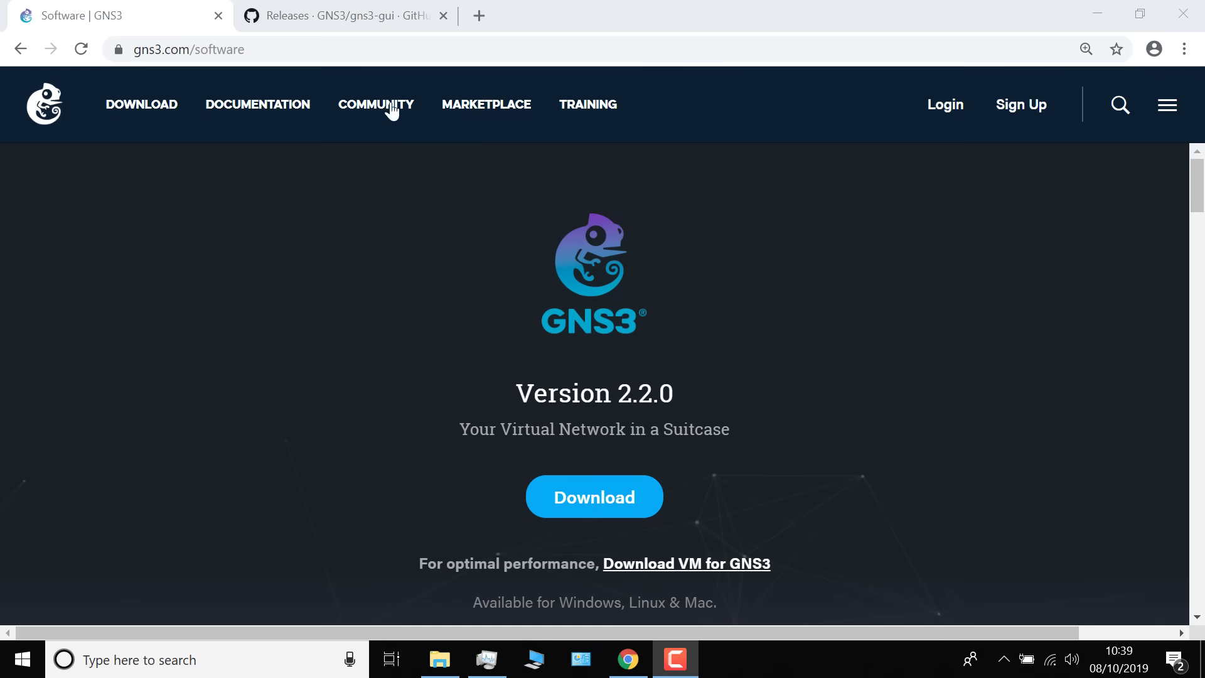
Go to gns3.com and open its Download page
{"action": "left_click", "coordinate": [270, 47]}
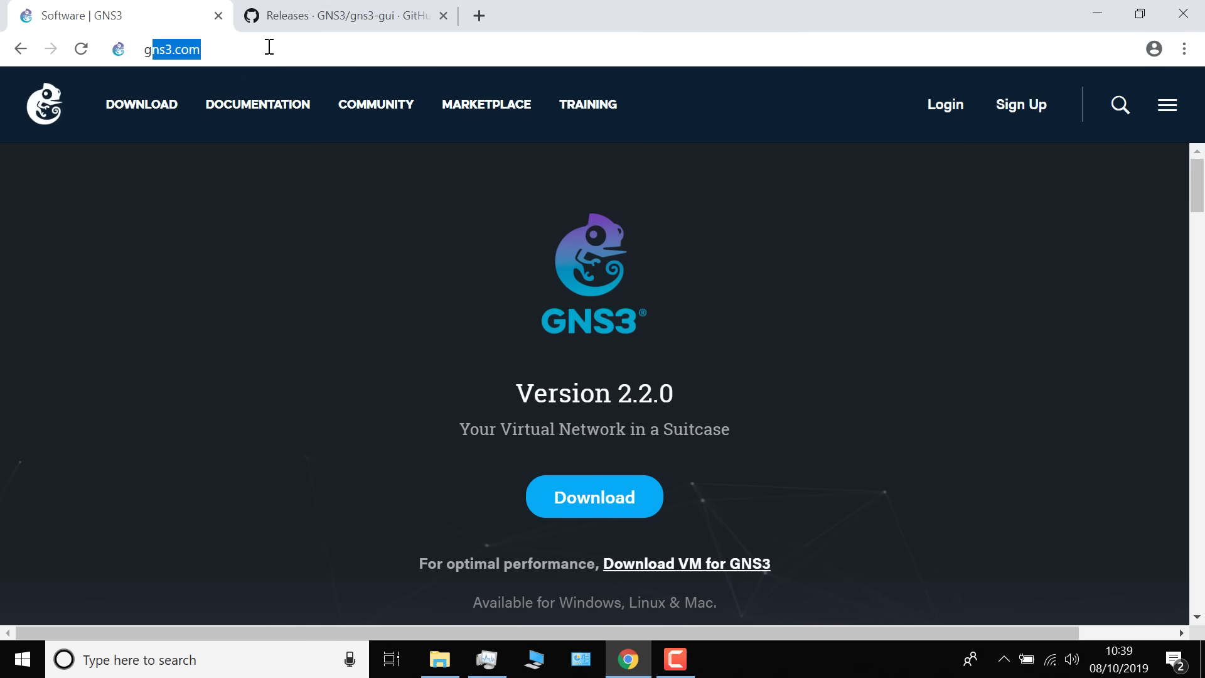
{"action": "type", "text": "gns3"}
{"action": "key", "text": "Return"}
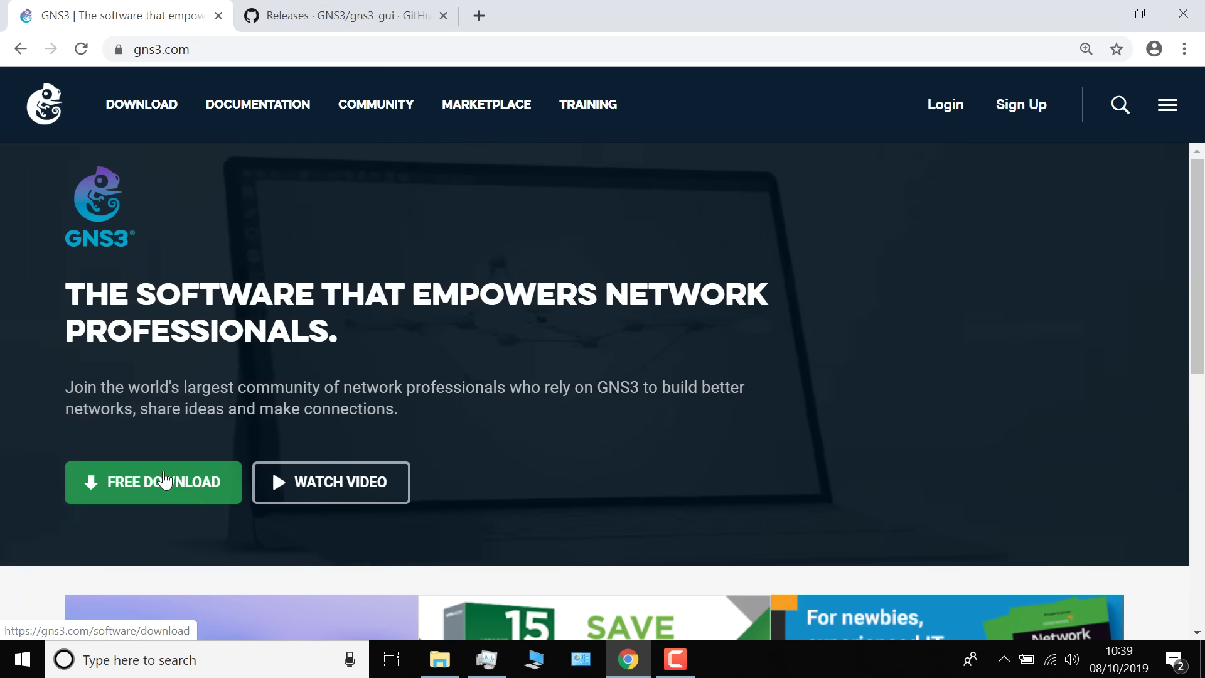
{"action": "left_click", "coordinate": [165, 480]}
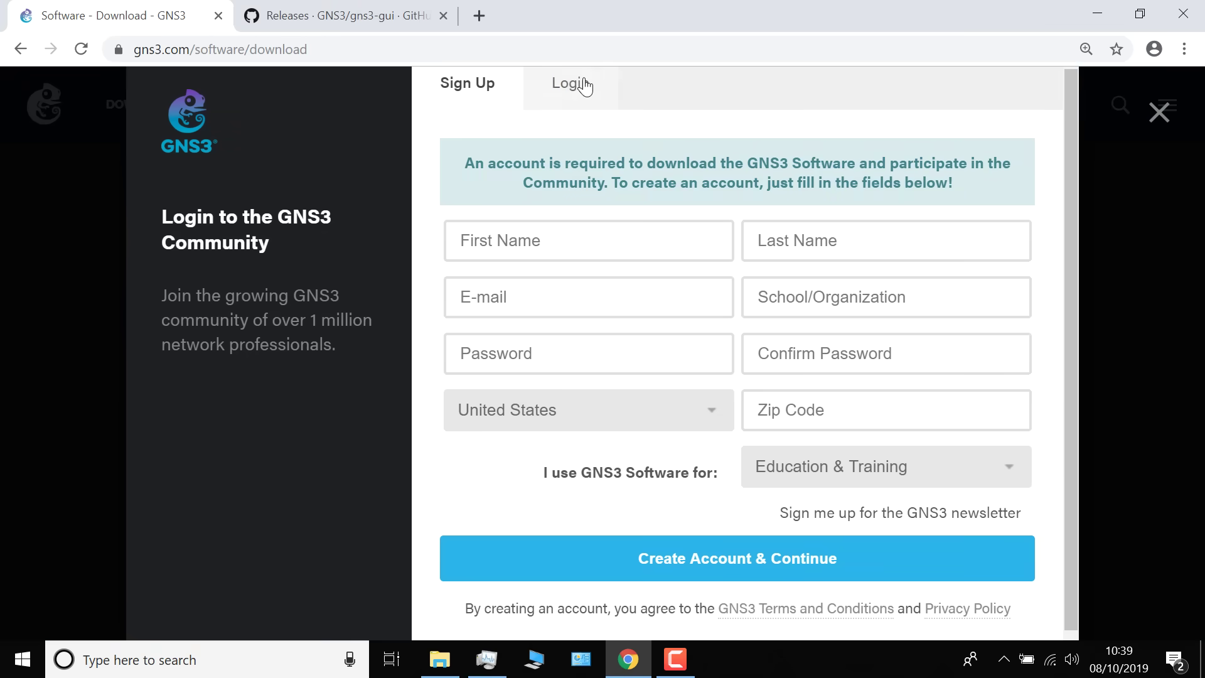
Sign in to the GNS3 account from the Login tab
{"action": "left_click", "coordinate": [585, 86]}
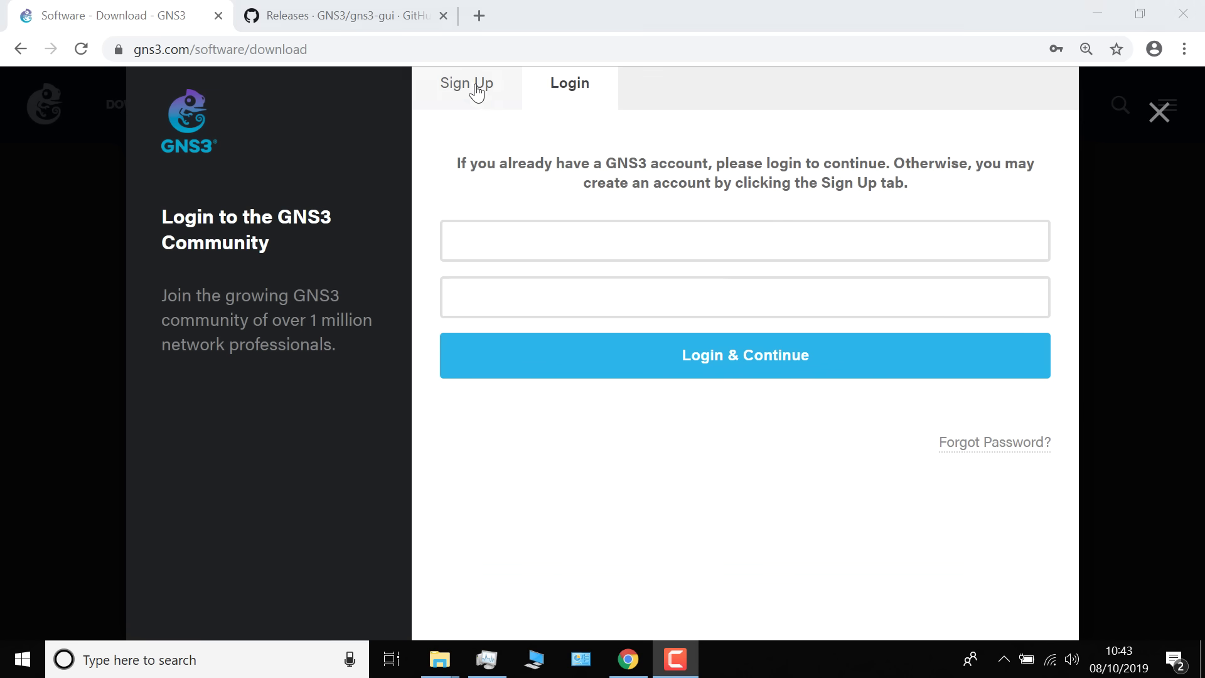
{"action": "left_click", "coordinate": [476, 88]}
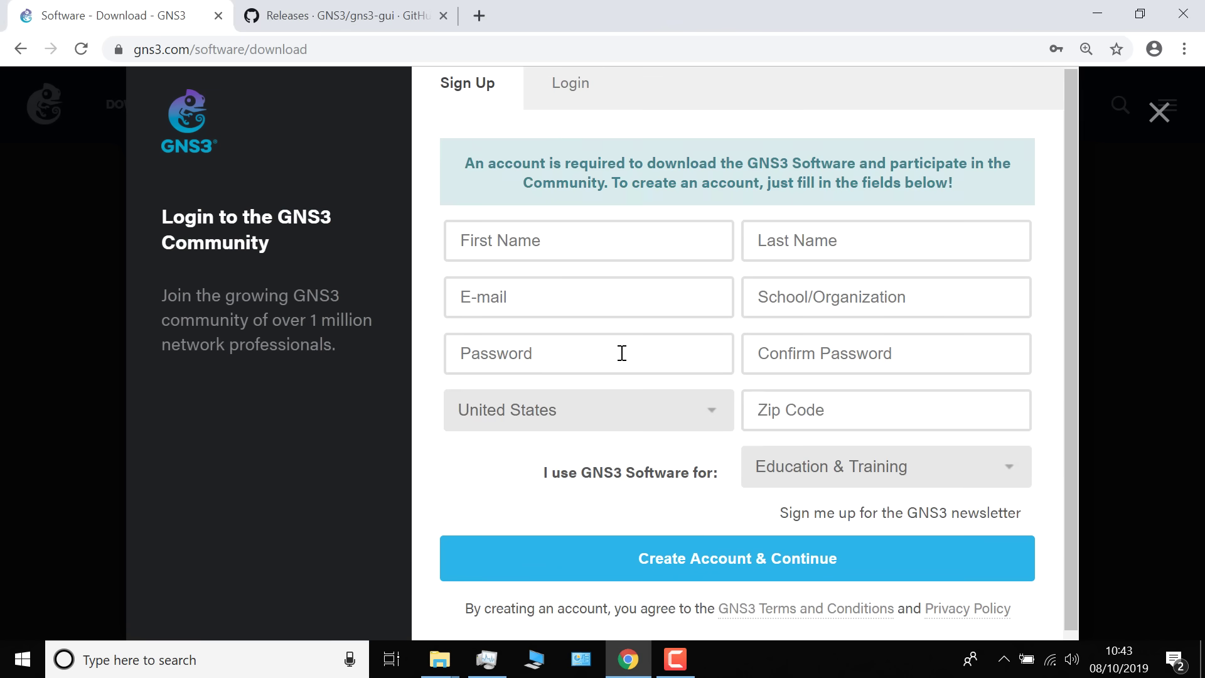
{"action": "left_click", "coordinate": [583, 98]}
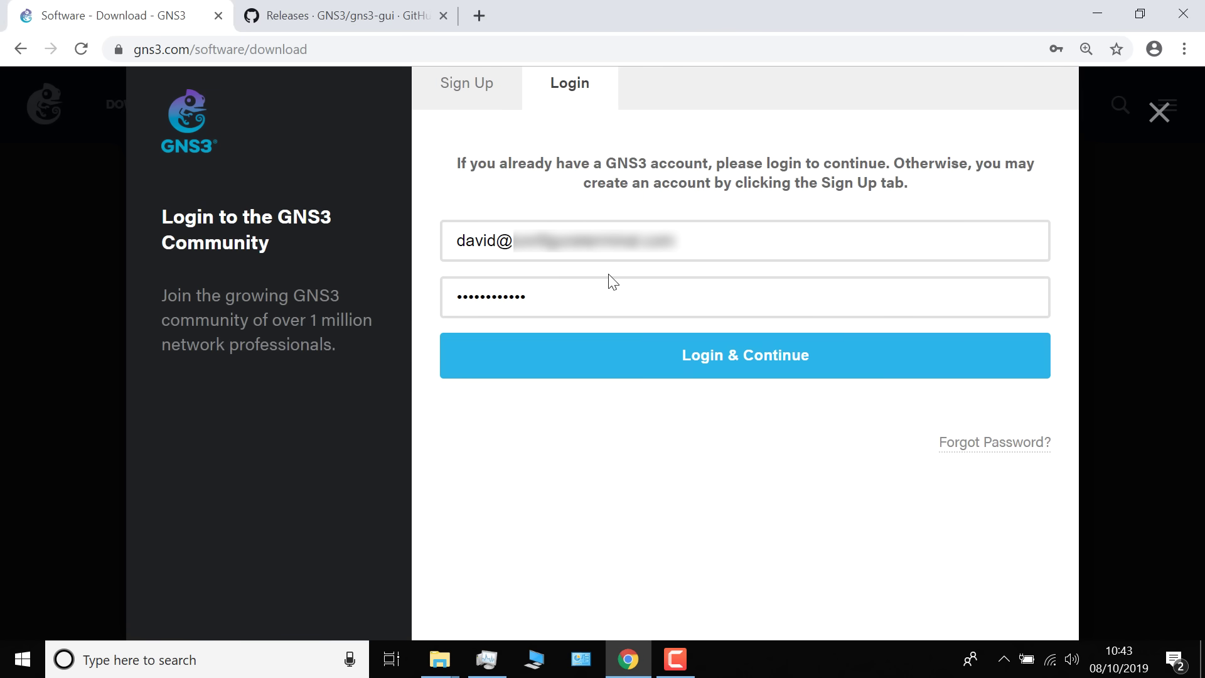
{"action": "left_click", "coordinate": [717, 349]}
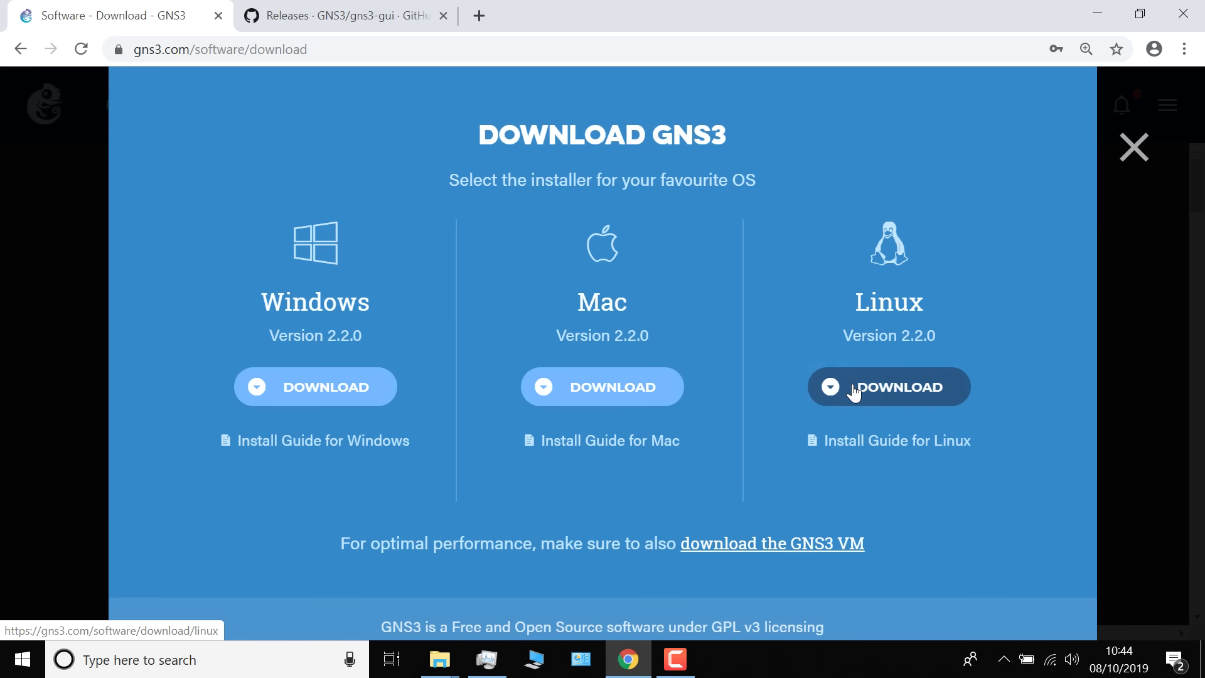
Download the GNS3-2.2.0 all-in-one Windows installer, then open the GNS3 VM download page in a new tab
{"action": "left_click", "coordinate": [350, 390]}
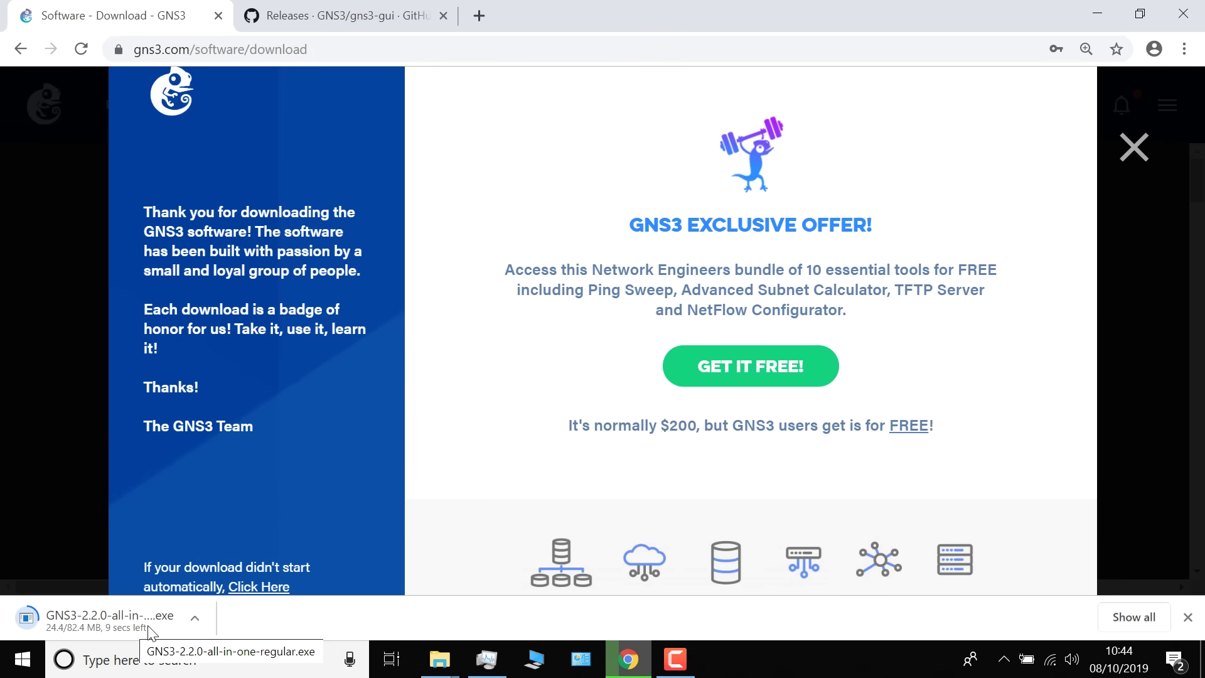
{"action": "left_click", "coordinate": [1133, 150]}
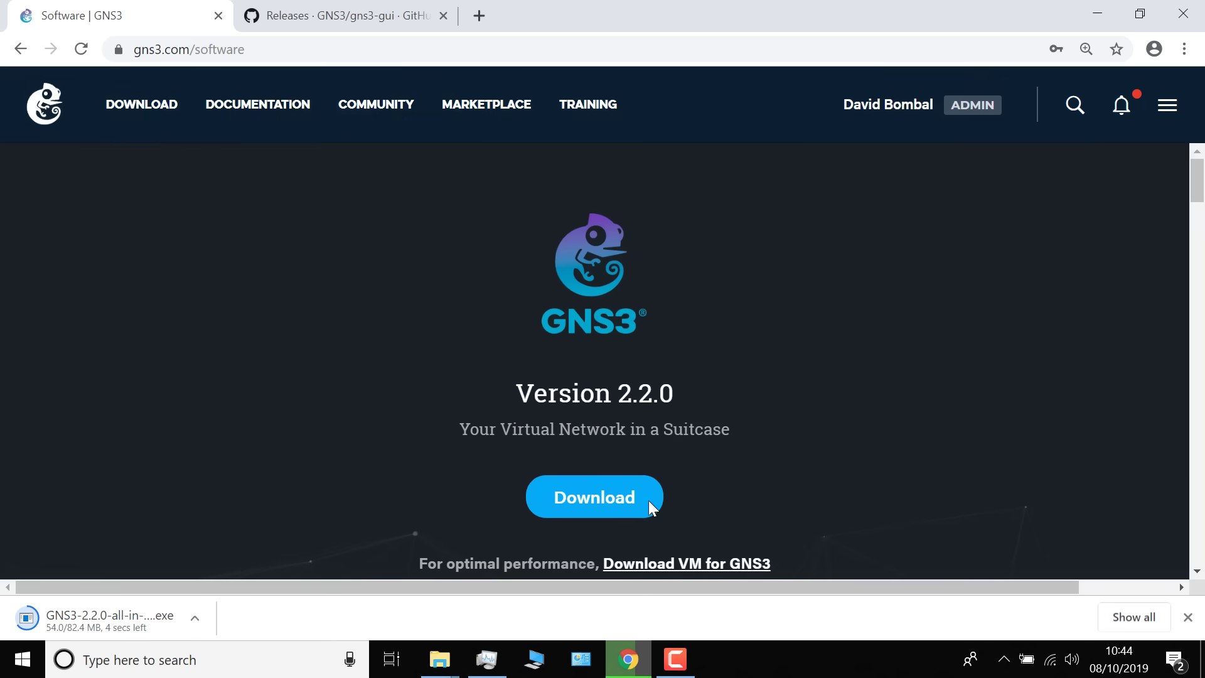
{"action": "left_click", "coordinate": [616, 503]}
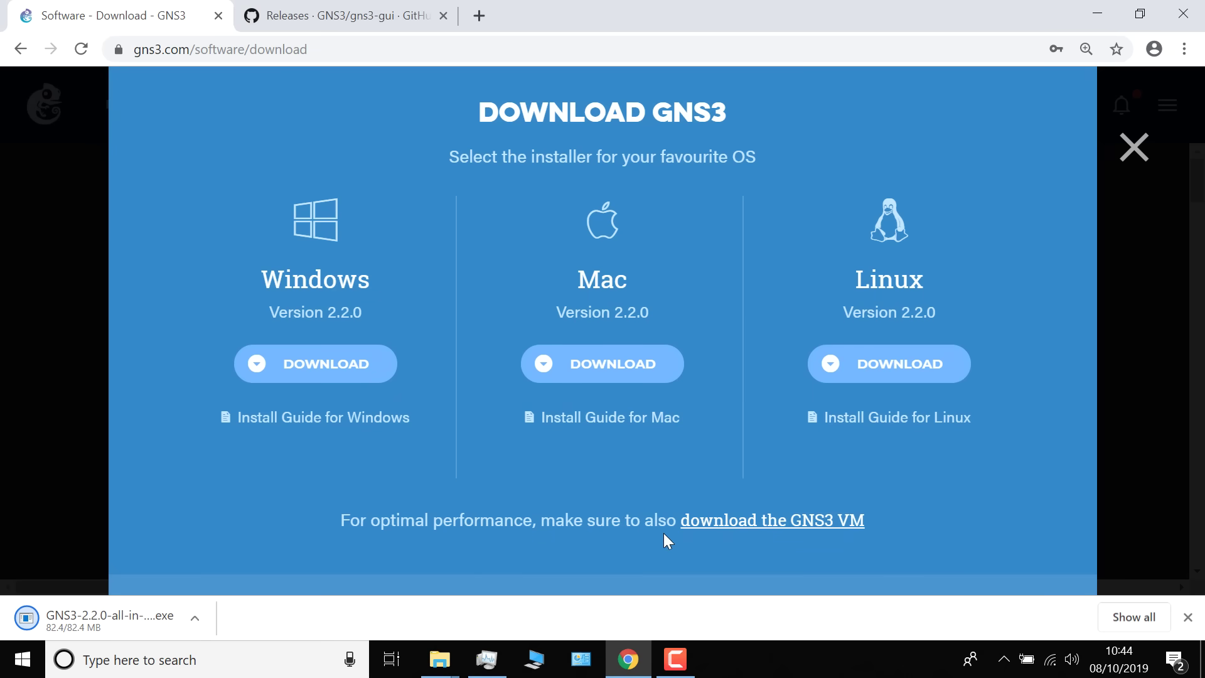
{"action": "left_click", "coordinate": [771, 524]}
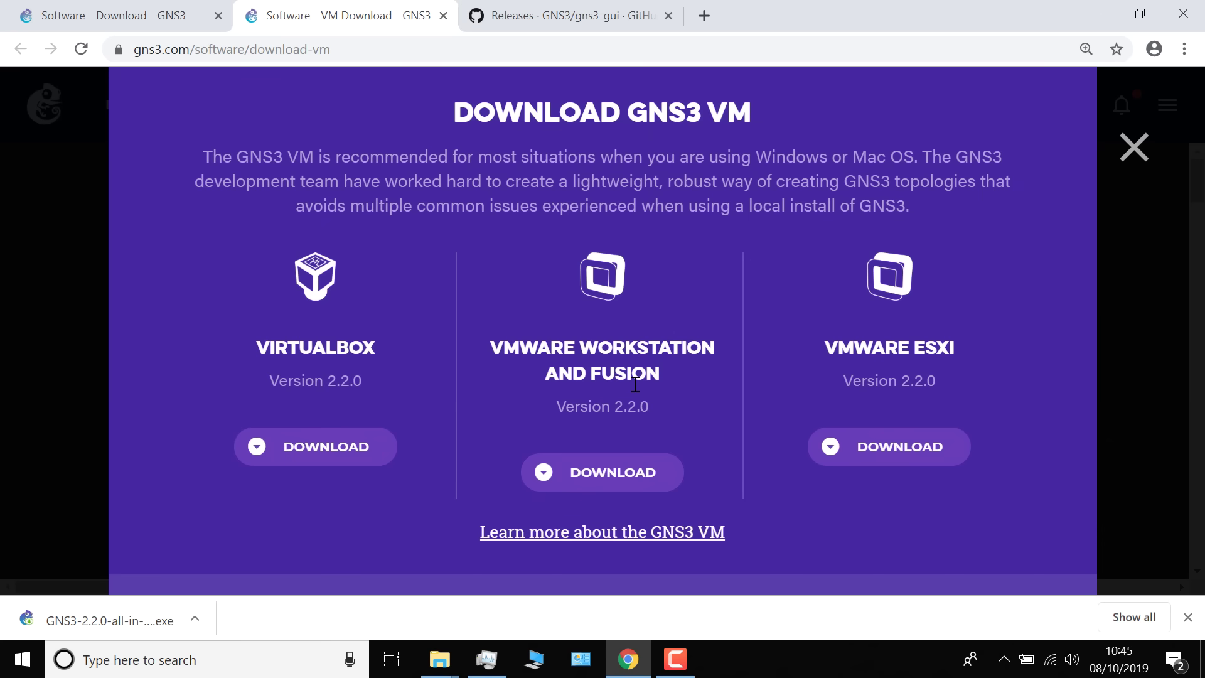
In a new tab, search Google for 'gns3 github' and open the gns3-gui releases result
{"action": "key", "text": "ctrl+t"}
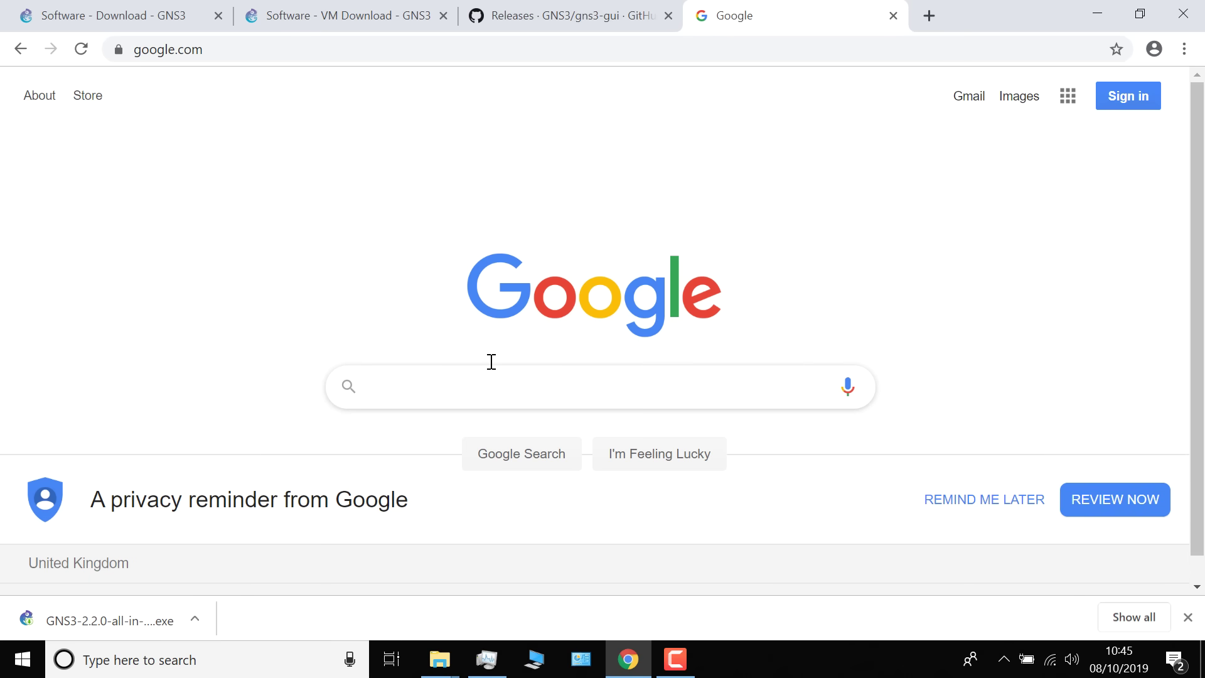
{"action": "type", "text": "gns3 s"}
{"action": "key", "text": "BackSpace"}
{"action": "type", "text": "githu"}
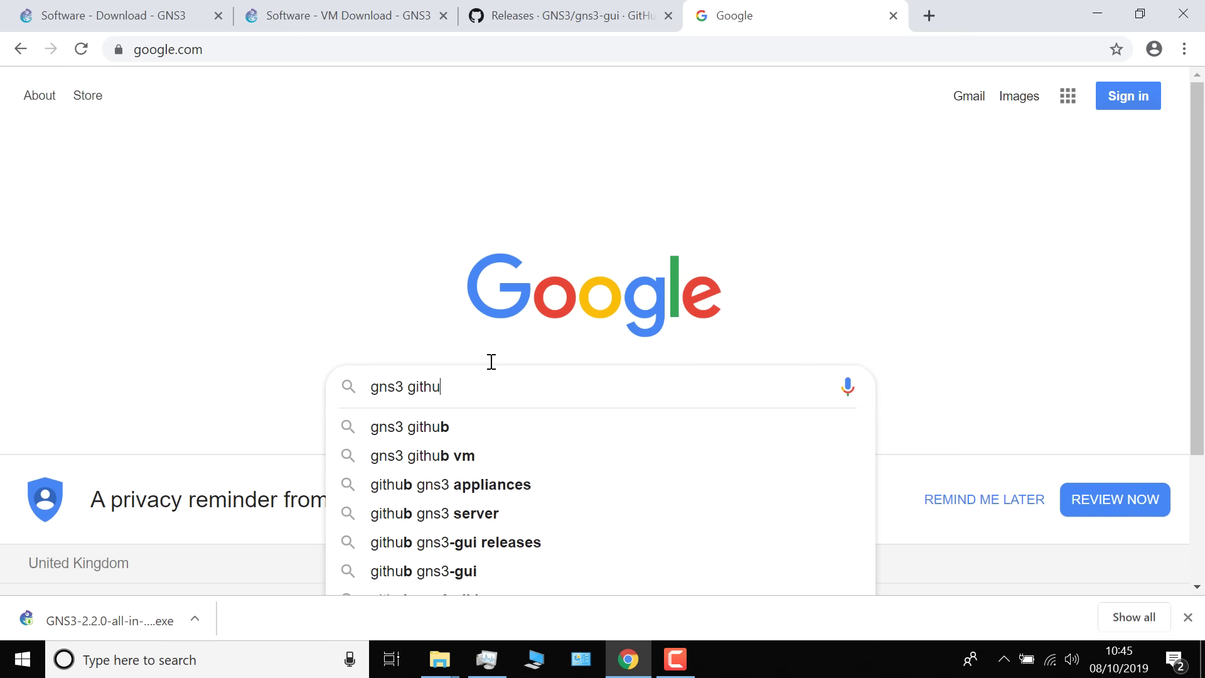
{"action": "type", "text": "b"}
{"action": "key", "text": "Return"}
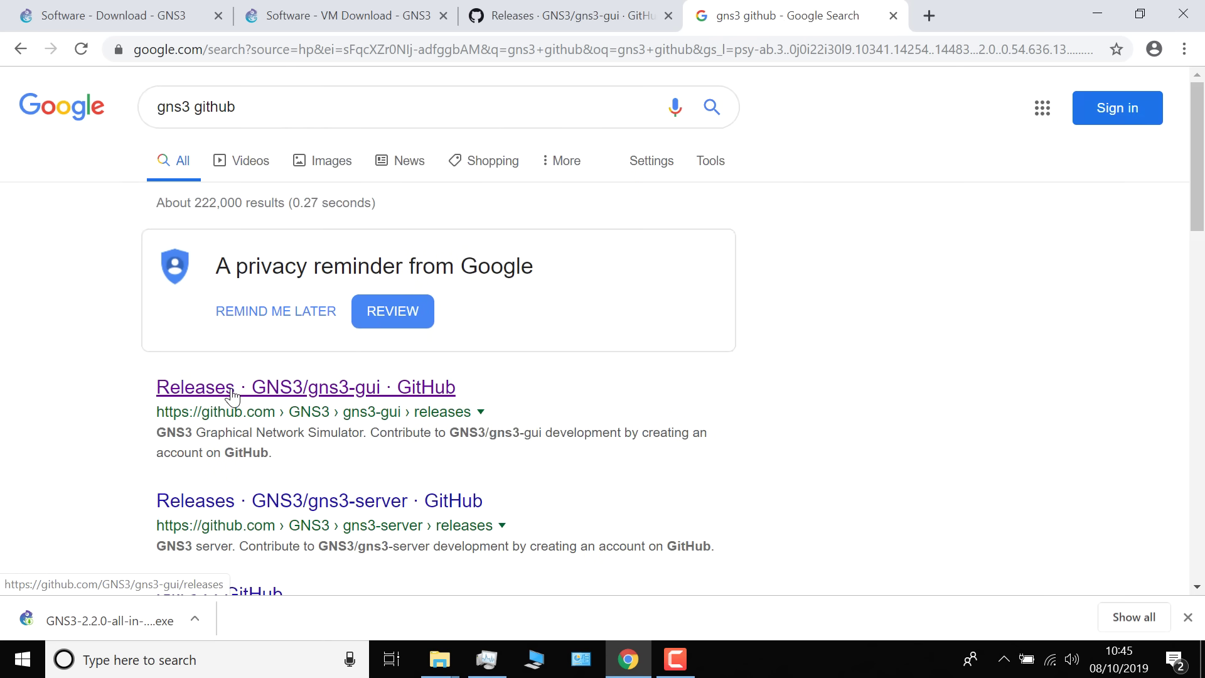
{"action": "left_click", "coordinate": [386, 398]}
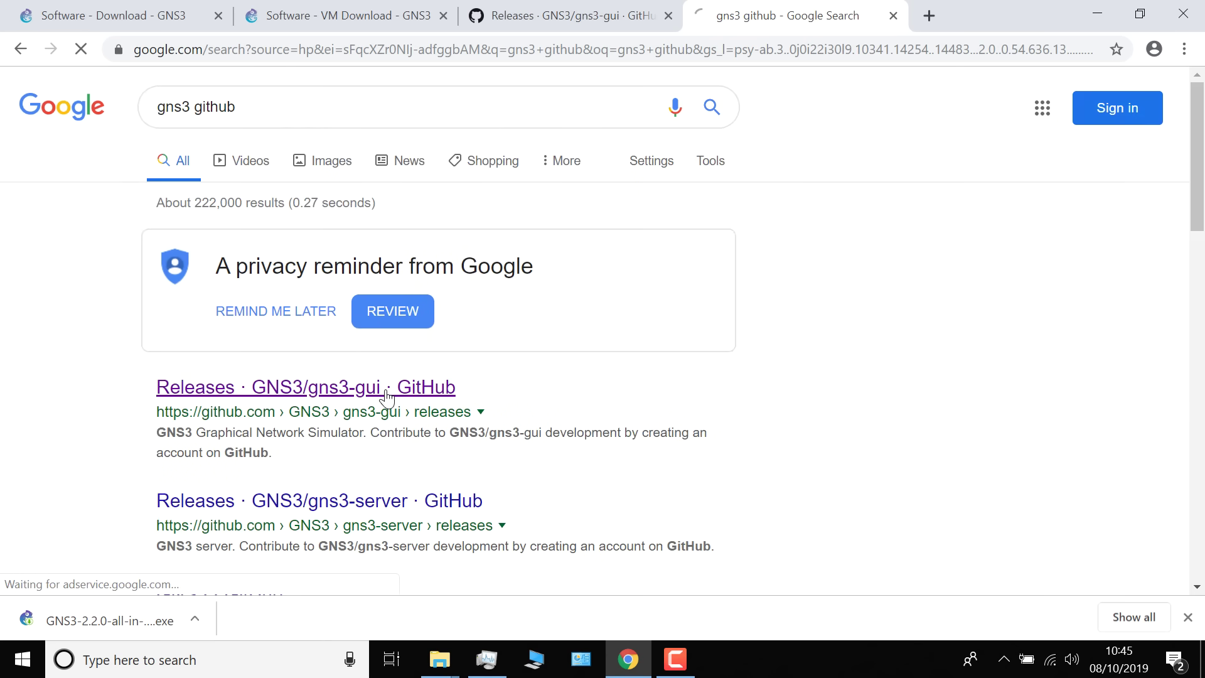
Scroll the releases page to the Version 2.2.0 heading and its assets list
{"action": "scroll", "coordinate": [477, 369], "scroll_direction": "down", "scroll_amount": 3}
{"action": "scroll", "coordinate": [481, 369], "scroll_direction": "down", "scroll_amount": 2}
{"action": "left_click_drag", "start_coordinate": [478, 179], "coordinate": [198, 184]}
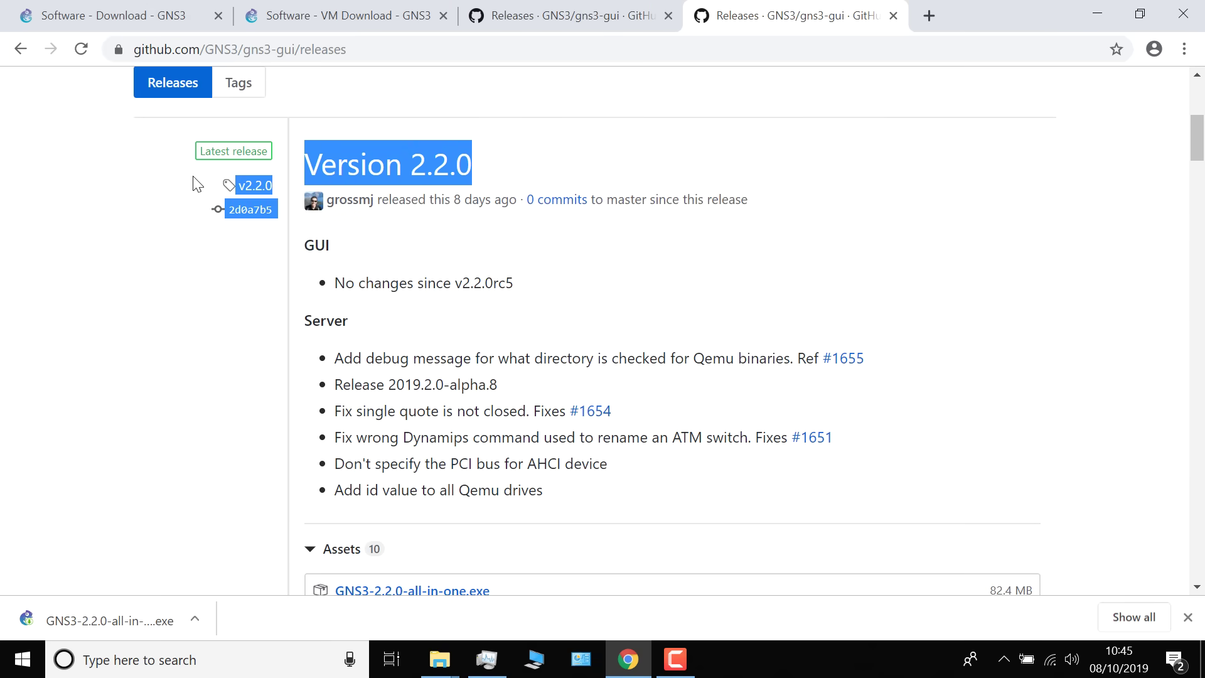
{"action": "left_click_drag", "start_coordinate": [265, 162], "coordinate": [299, 164]}
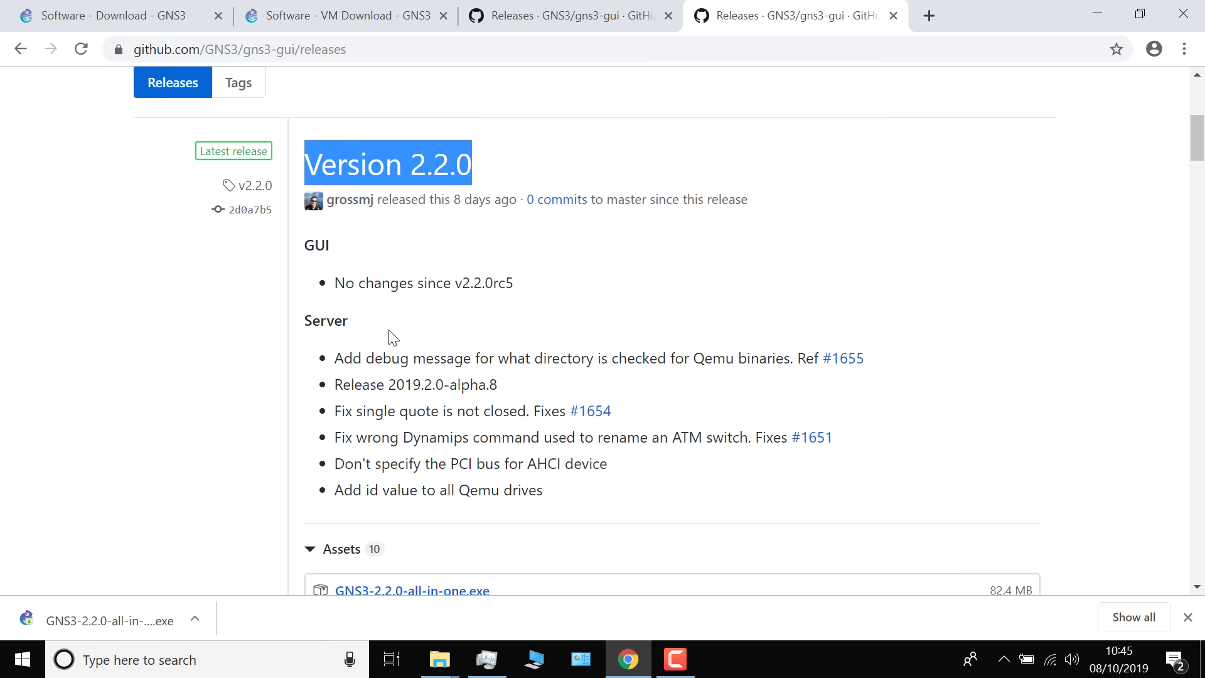
{"action": "scroll", "coordinate": [484, 236], "scroll_direction": "down", "scroll_amount": 4}
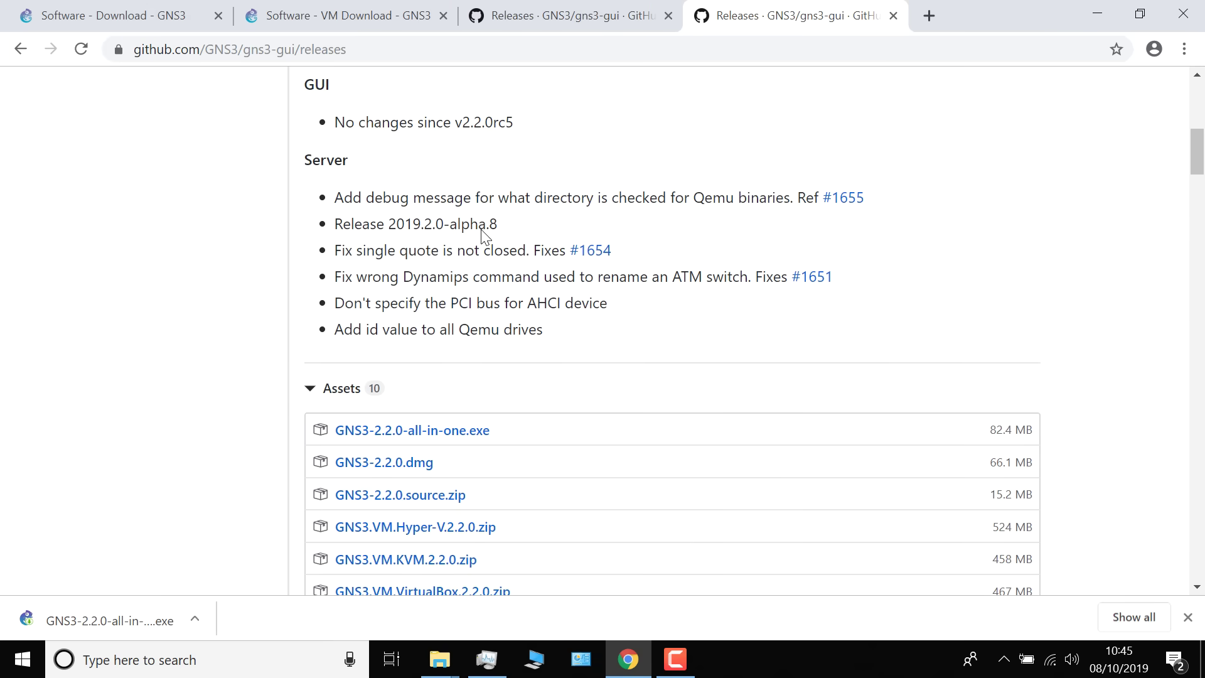
{"action": "scroll", "coordinate": [484, 237], "scroll_direction": "down", "scroll_amount": 2}
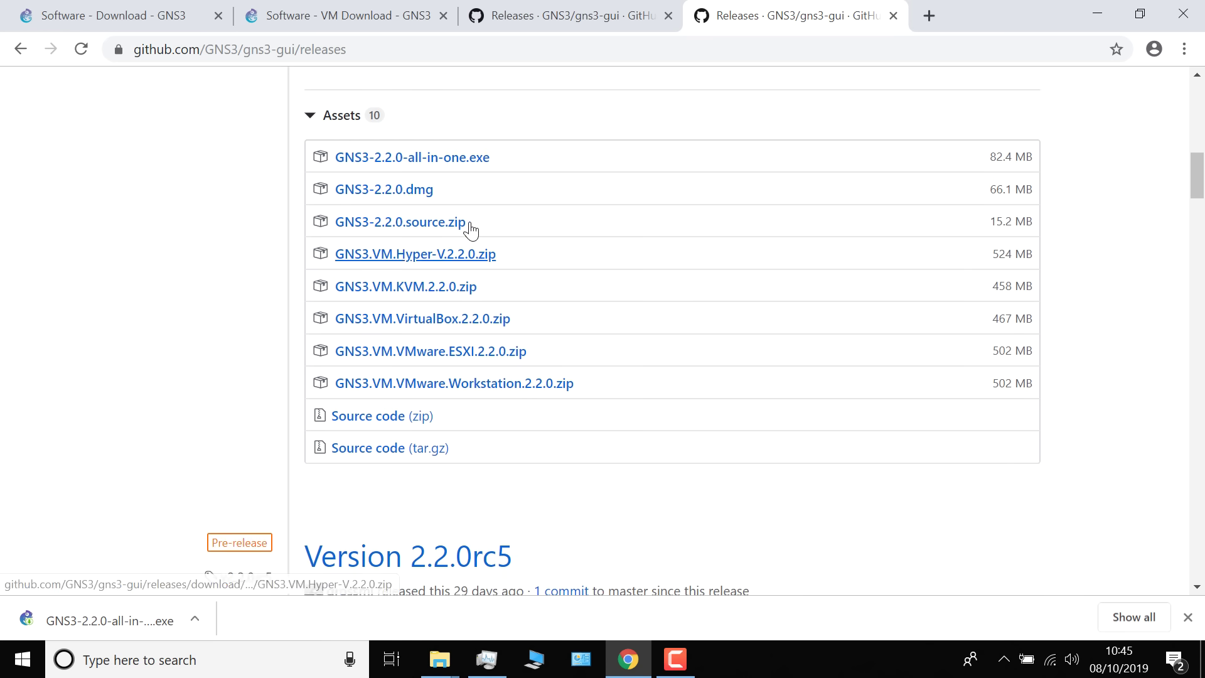
{"action": "scroll", "coordinate": [449, 300], "scroll_direction": "up", "scroll_amount": 1}
{"action": "scroll", "coordinate": [449, 300], "scroll_direction": "up", "scroll_amount": 1}
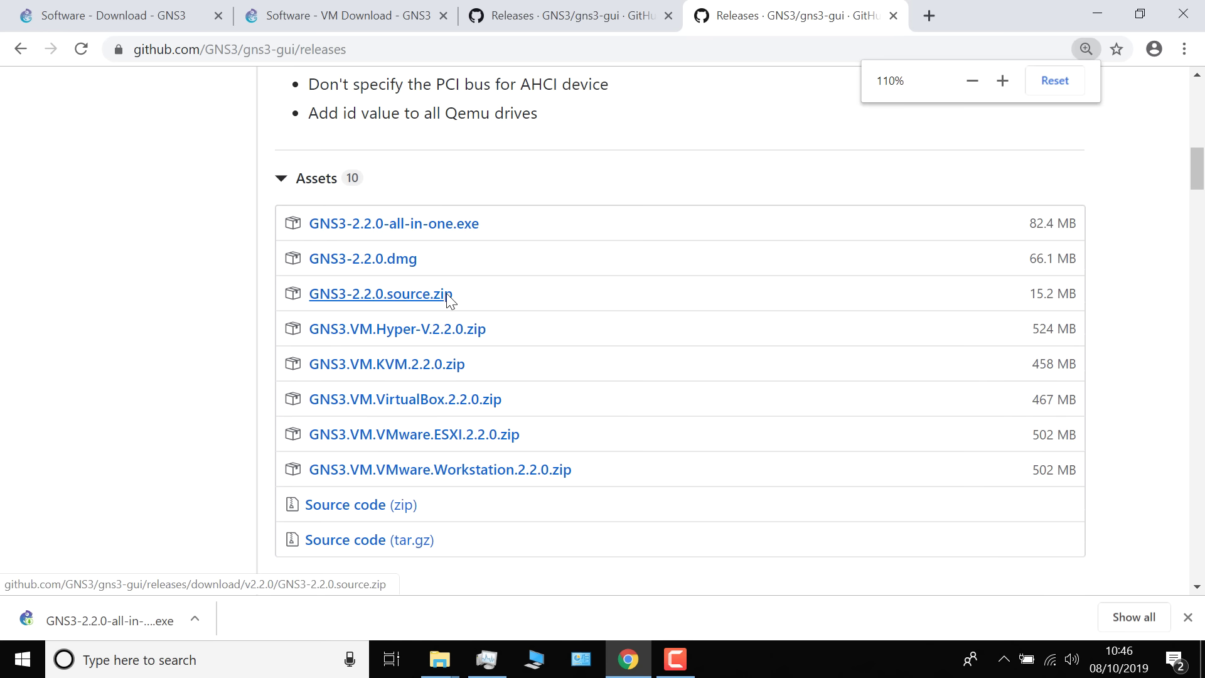
{"action": "scroll", "coordinate": [449, 300], "scroll_direction": "up", "scroll_amount": 1}
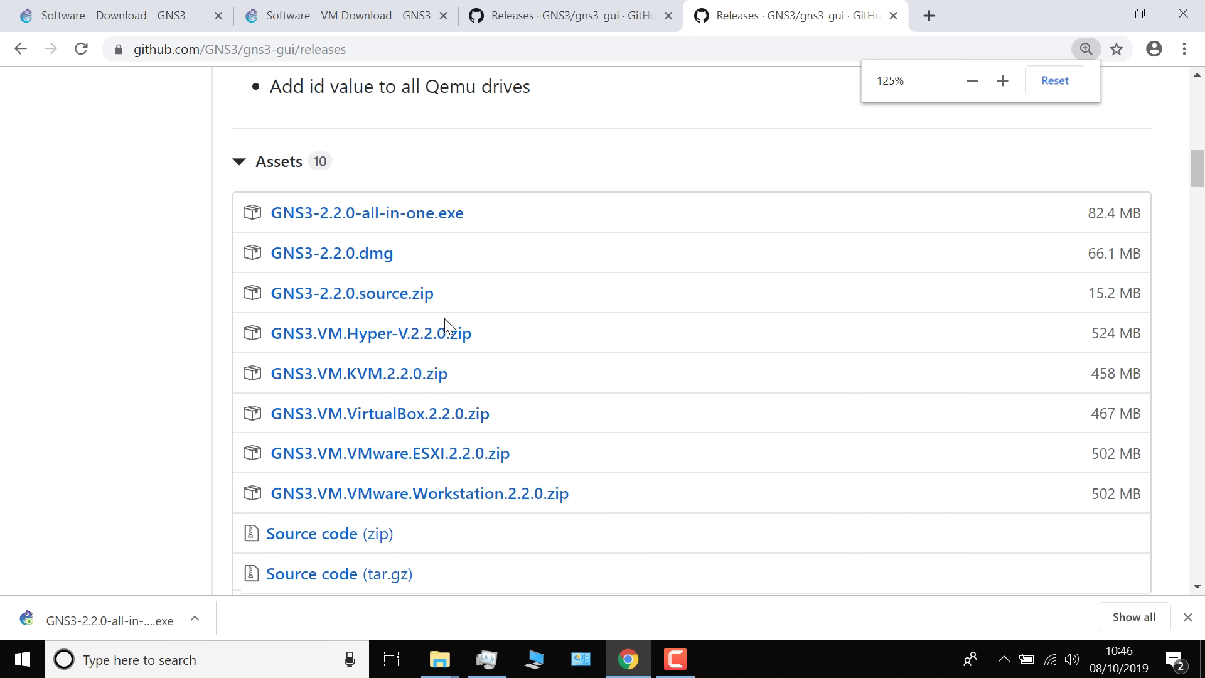
{"action": "scroll", "coordinate": [439, 302], "scroll_direction": "down", "scroll_amount": 1}
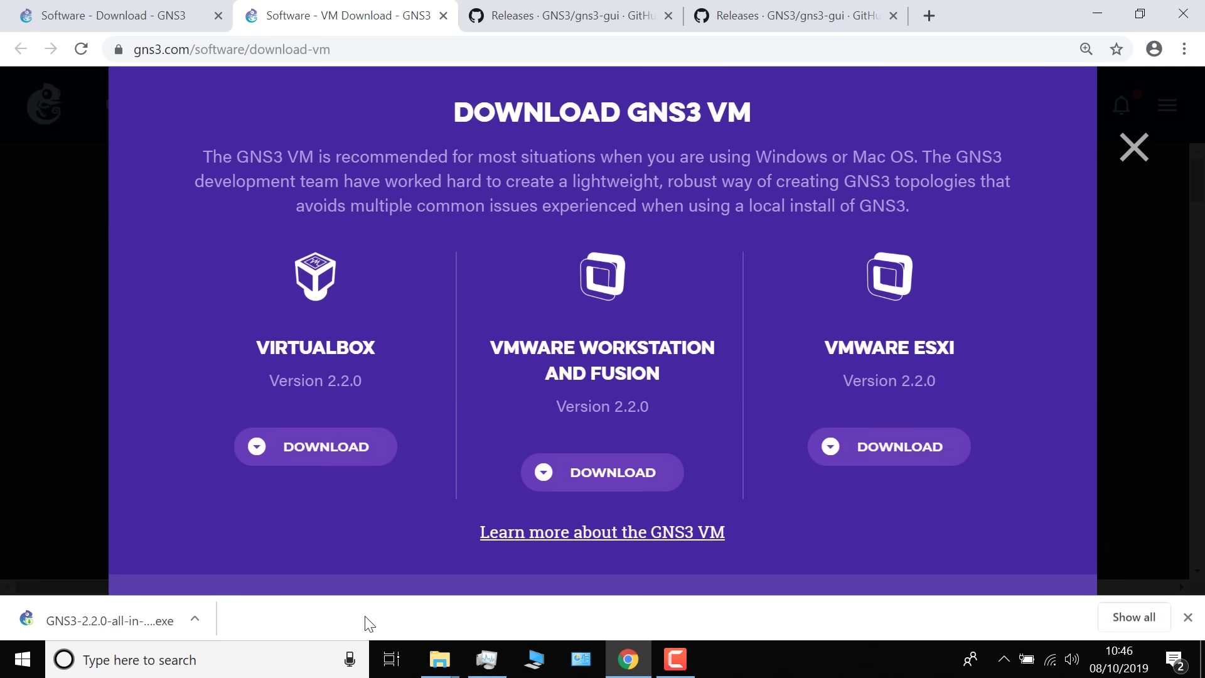
Launch GNS3-2.2.0-all-in-one-regular from Downloads, allowing it past the Store warning and UAC prompt
{"action": "left_click", "coordinate": [195, 620]}
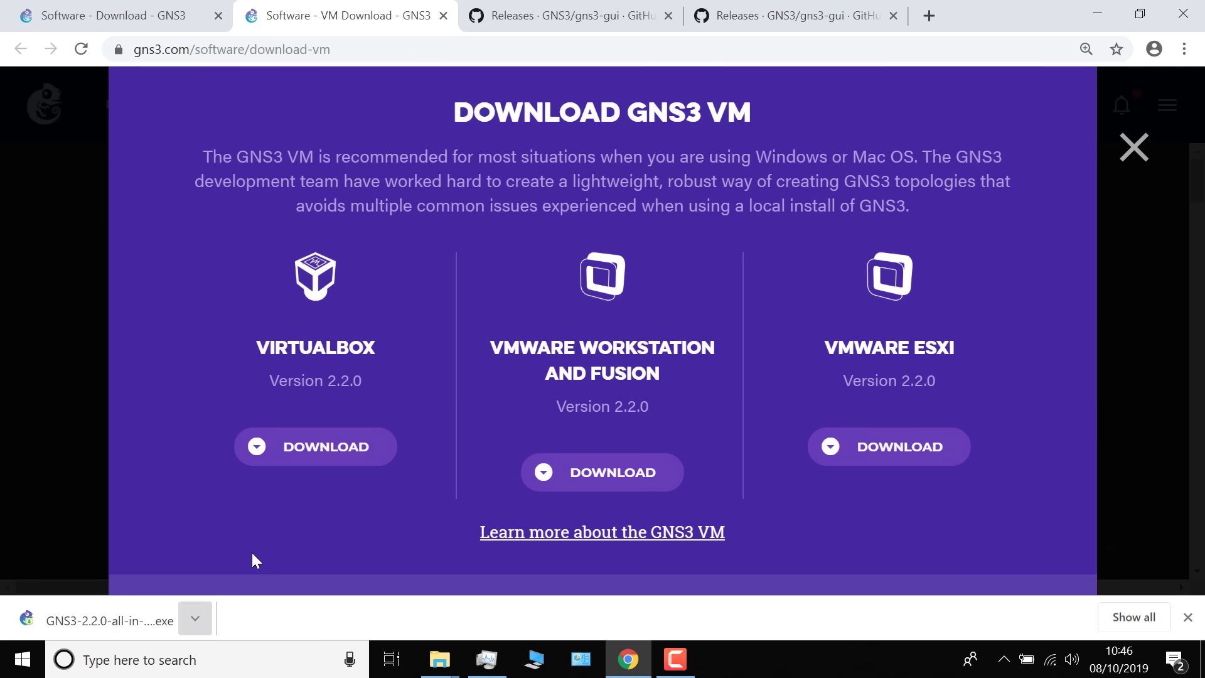
{"action": "left_click", "coordinate": [253, 554]}
{"action": "double_click", "coordinate": [295, 86]}
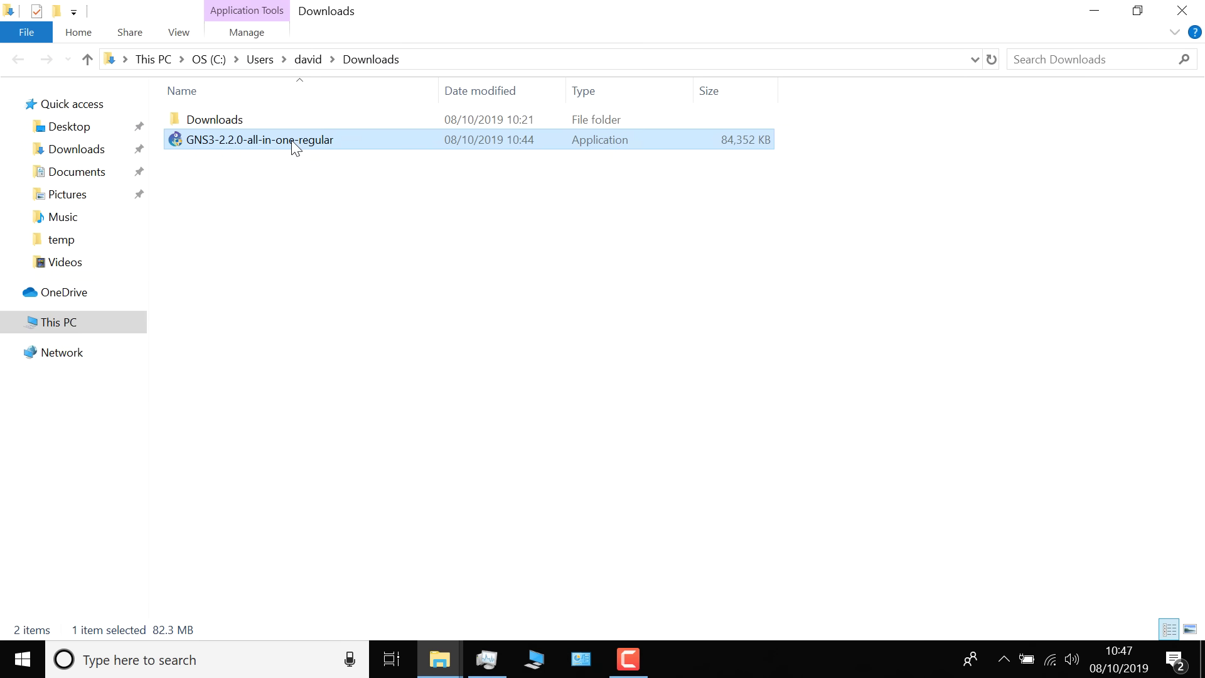
{"action": "double_click", "coordinate": [295, 141]}
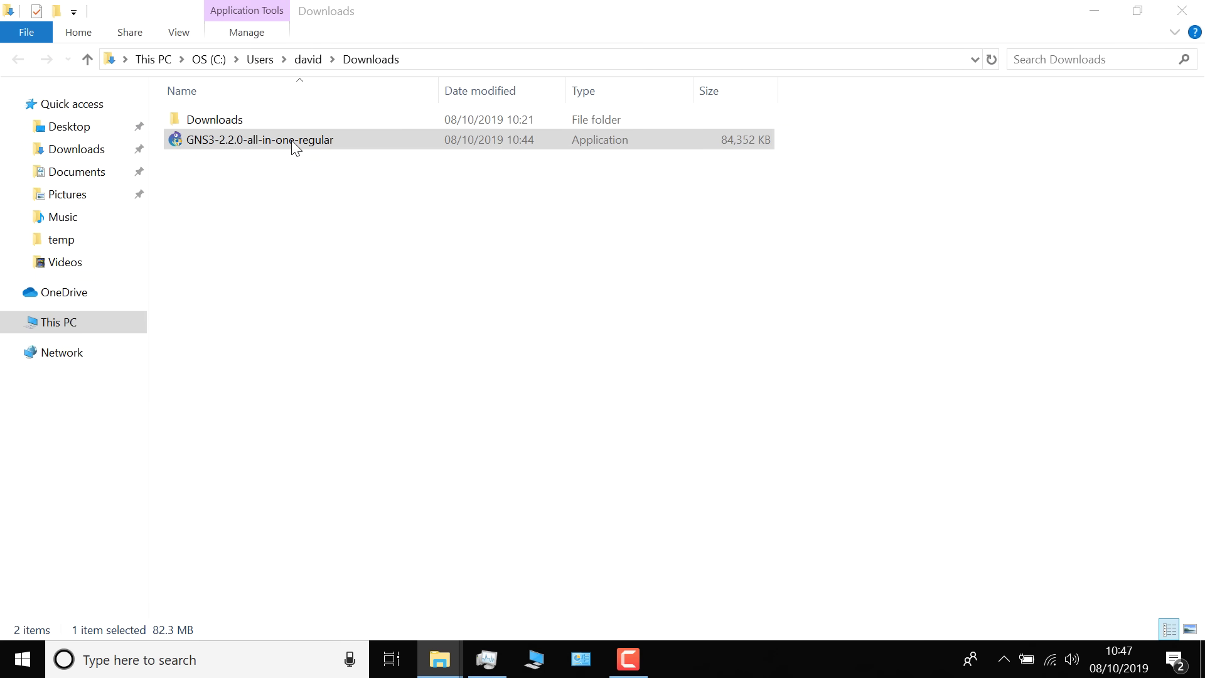
{"action": "left_click", "coordinate": [784, 486]}
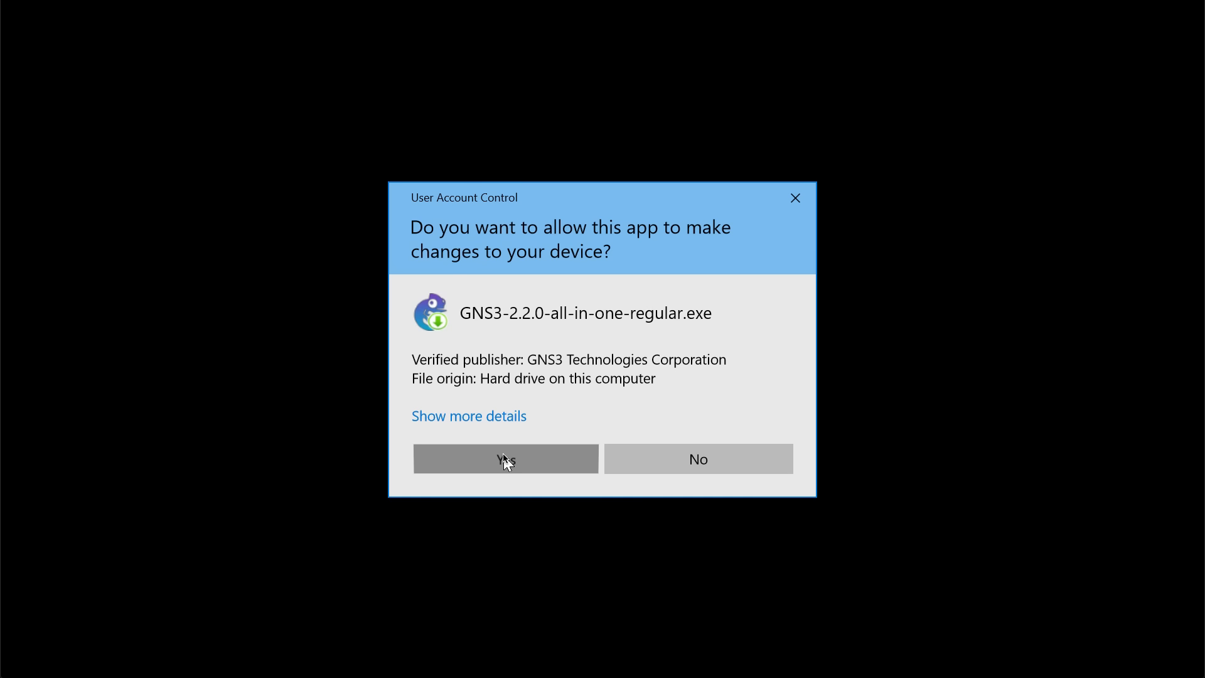
{"action": "left_click", "coordinate": [506, 462]}
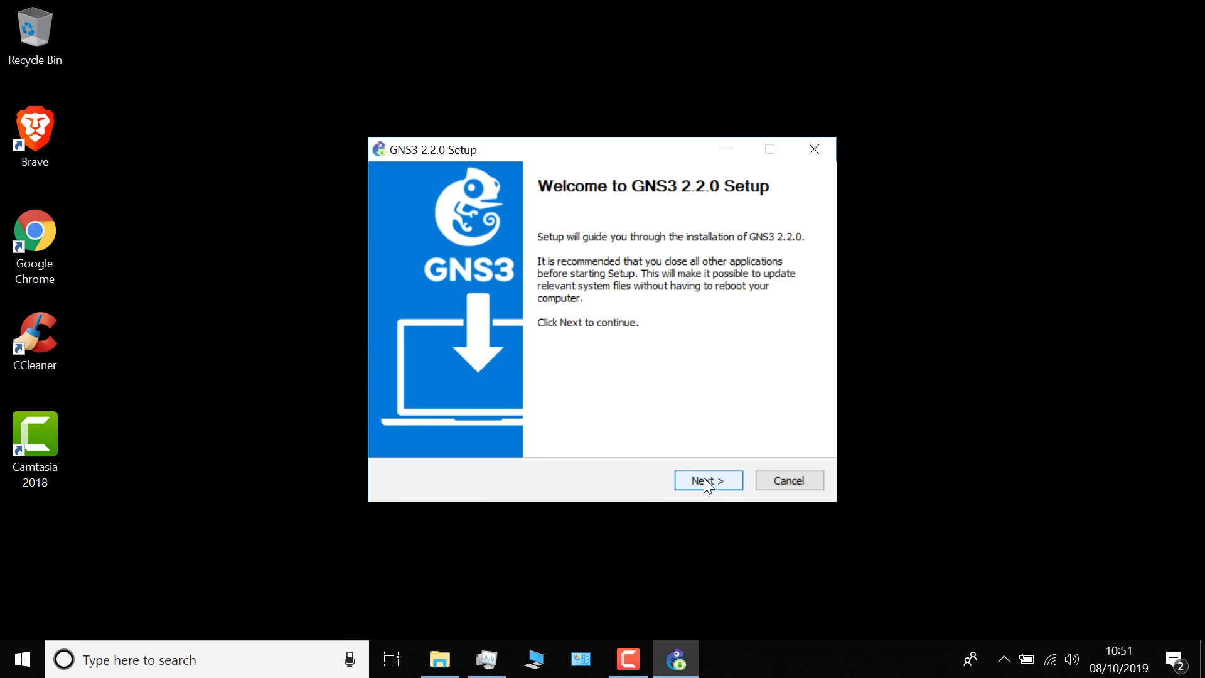
Accept the GPL and install GNS3 into C:\Program Files\GNS3 with the default start menu folder and components
{"action": "left_click", "coordinate": [704, 478]}
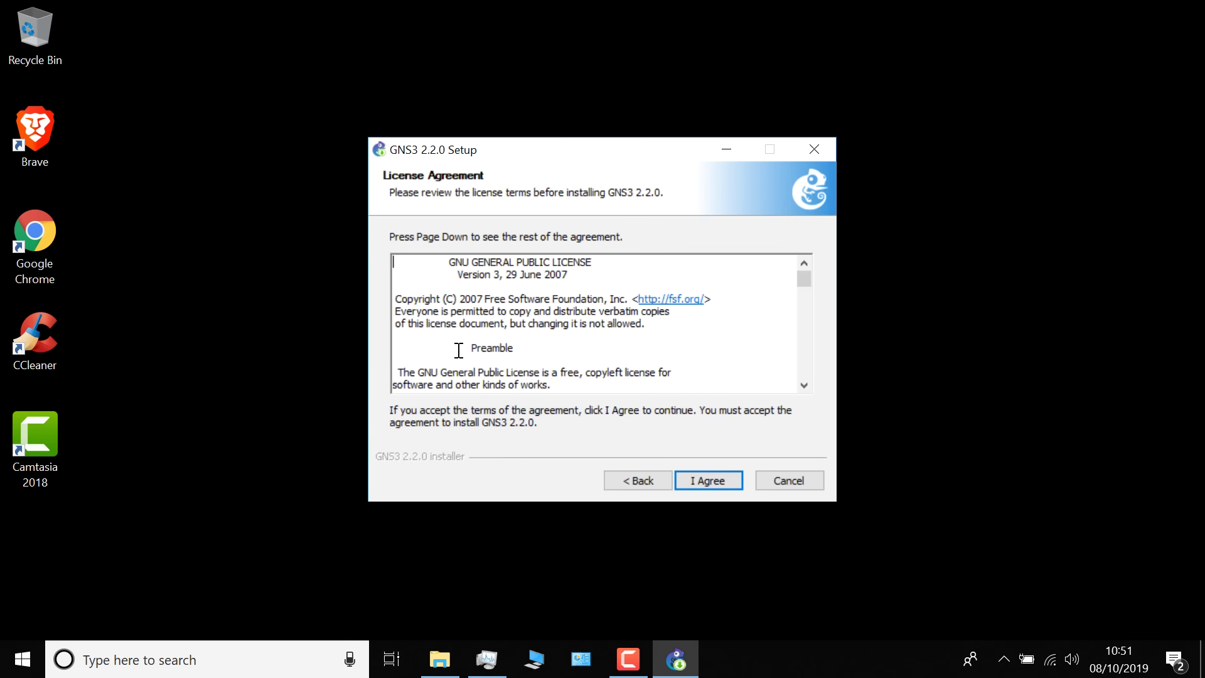
{"action": "left_click_drag", "start_coordinate": [395, 364], "coordinate": [576, 396]}
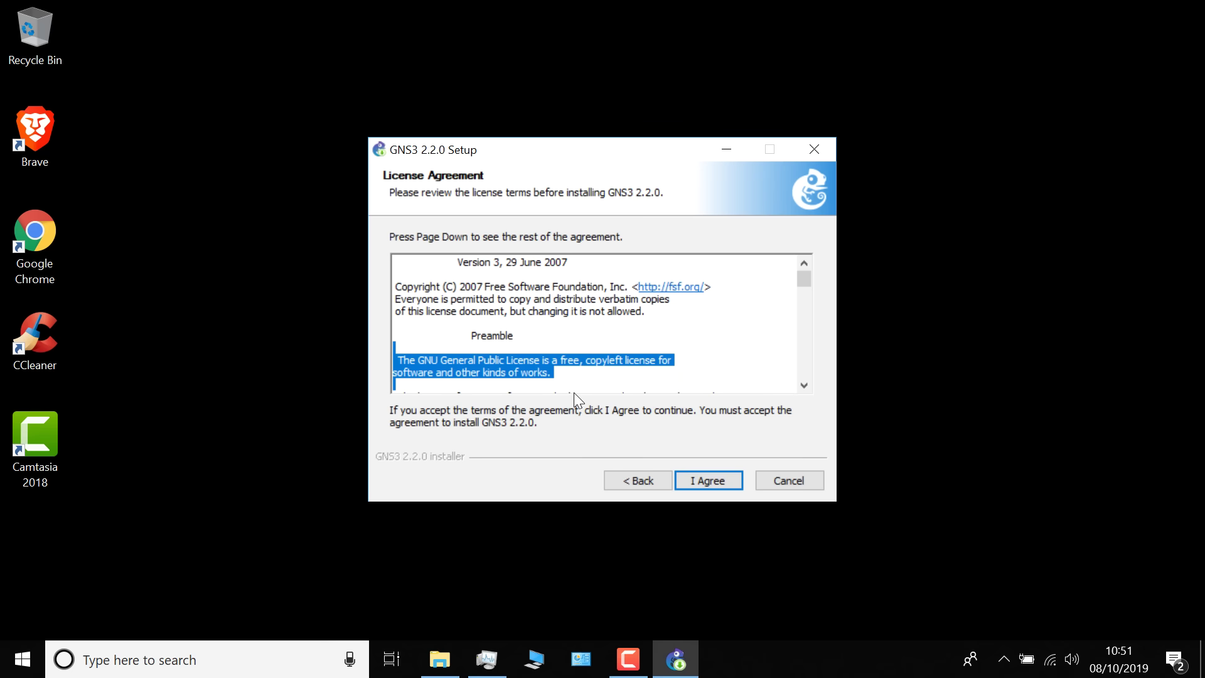
{"action": "left_click", "coordinate": [692, 473]}
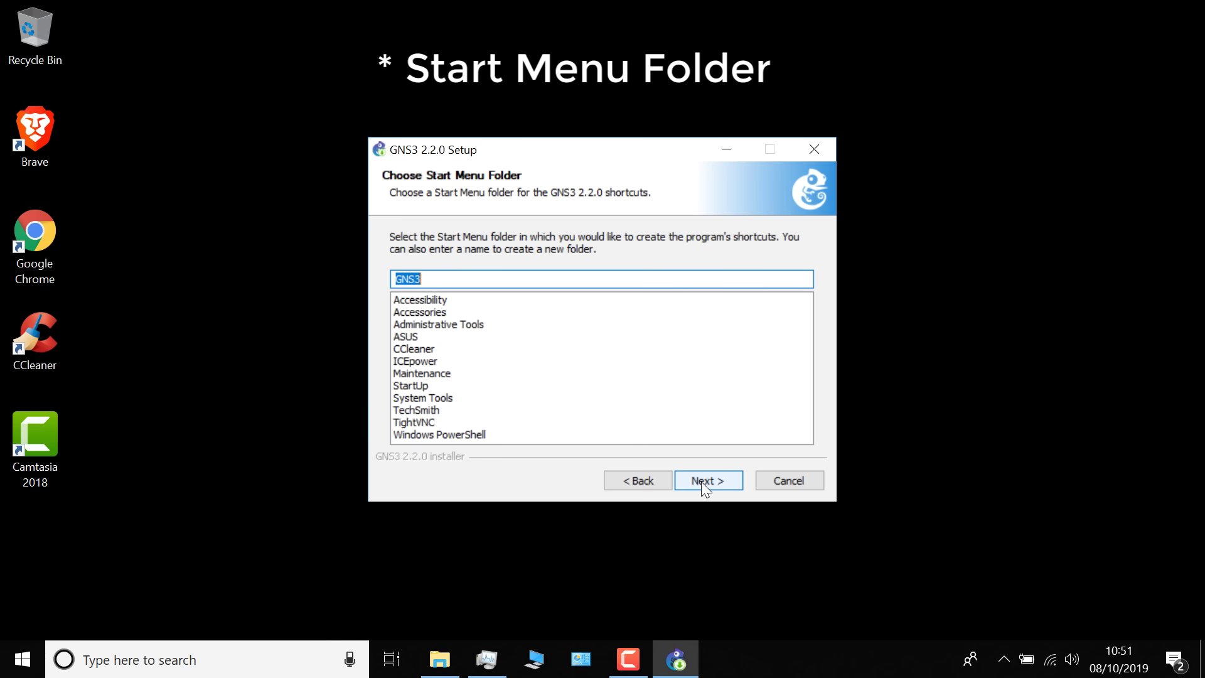
{"action": "left_click", "coordinate": [702, 481]}
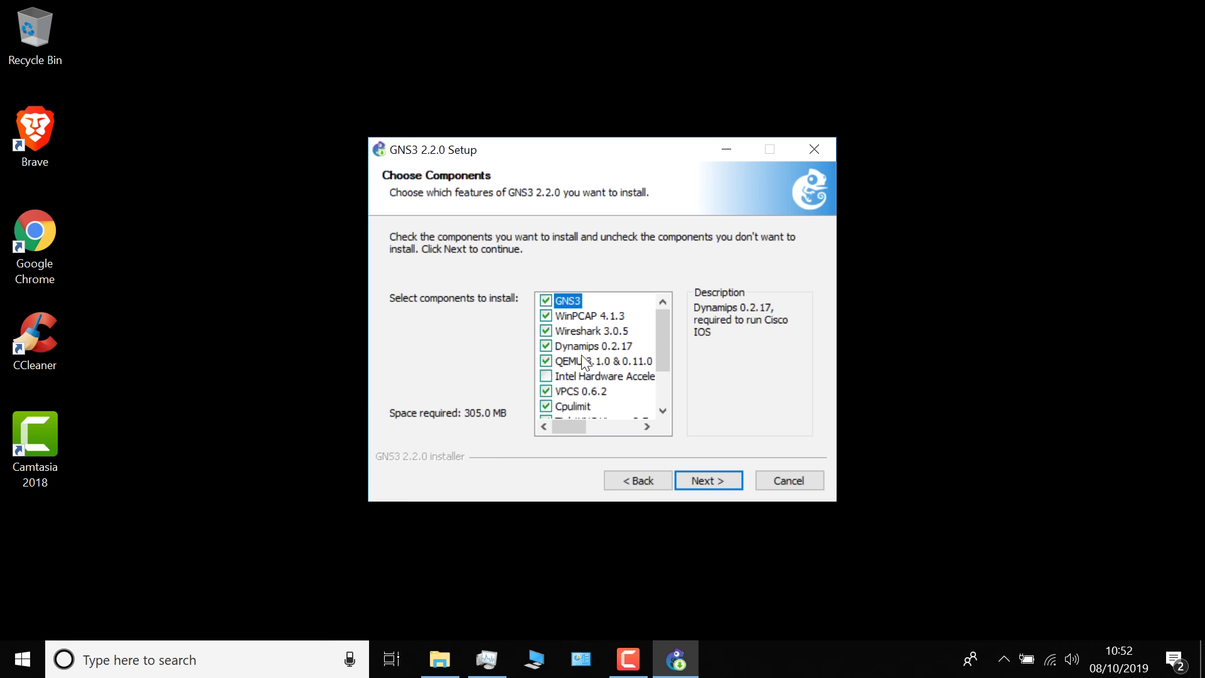
{"action": "scroll", "coordinate": [594, 388], "scroll_direction": "down", "scroll_amount": 2}
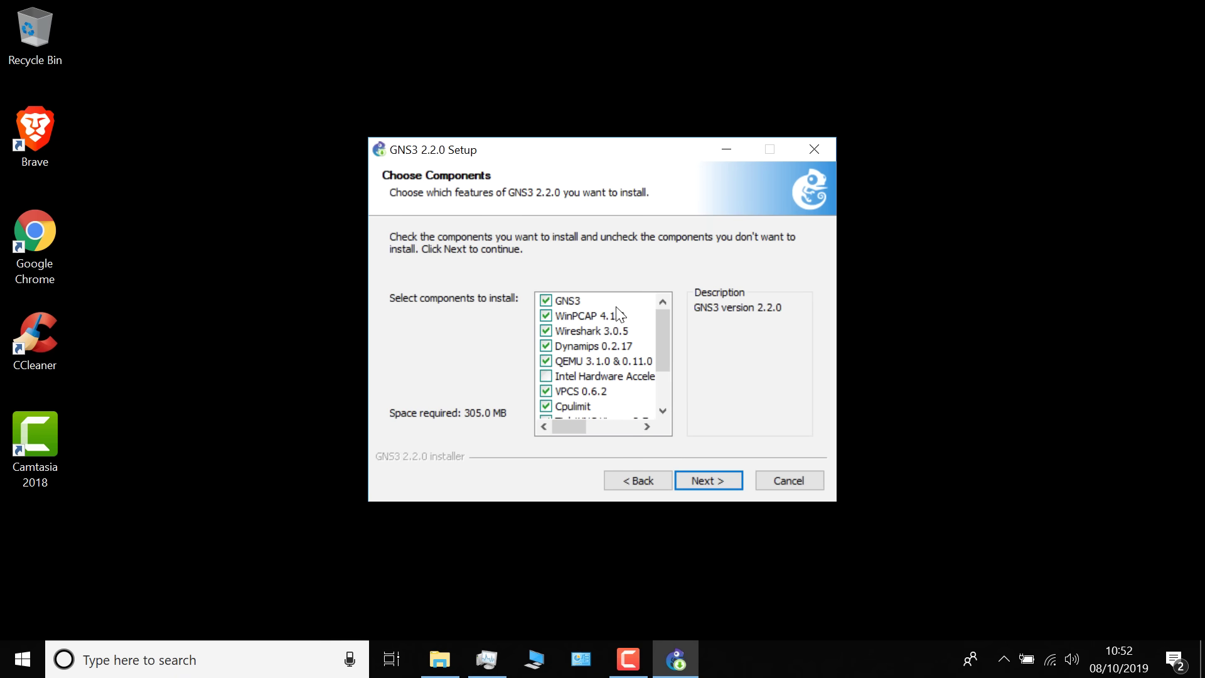
{"action": "left_click", "coordinate": [714, 481]}
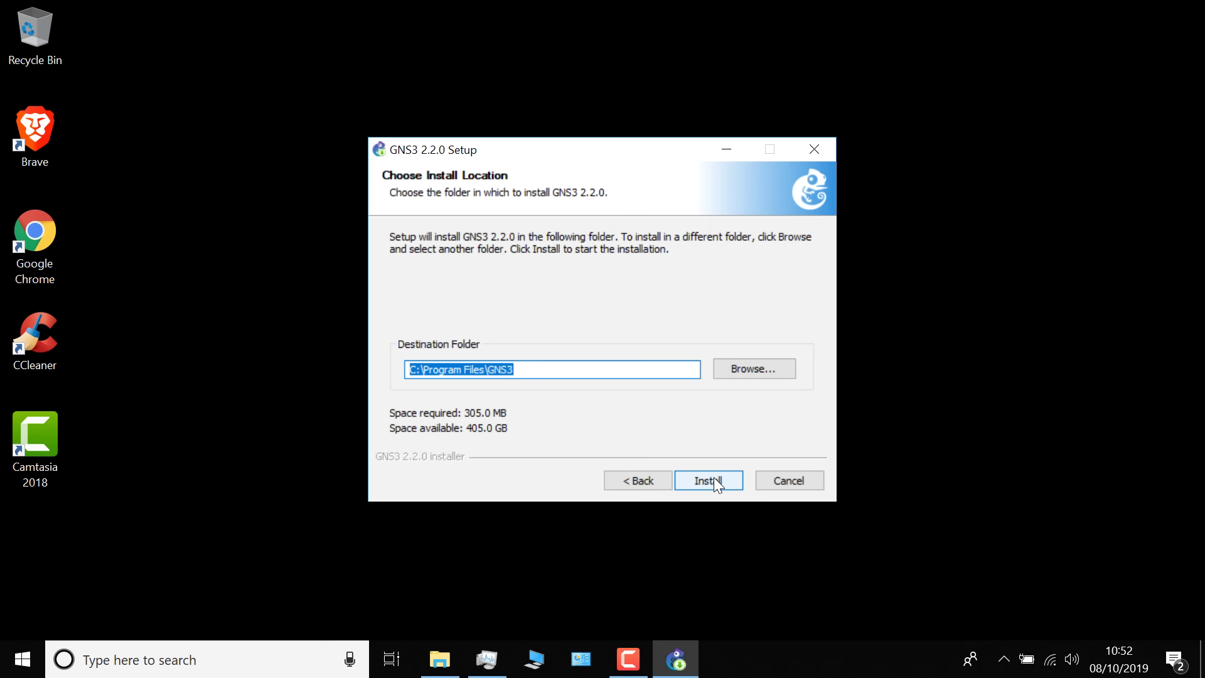
{"action": "left_click", "coordinate": [714, 479]}
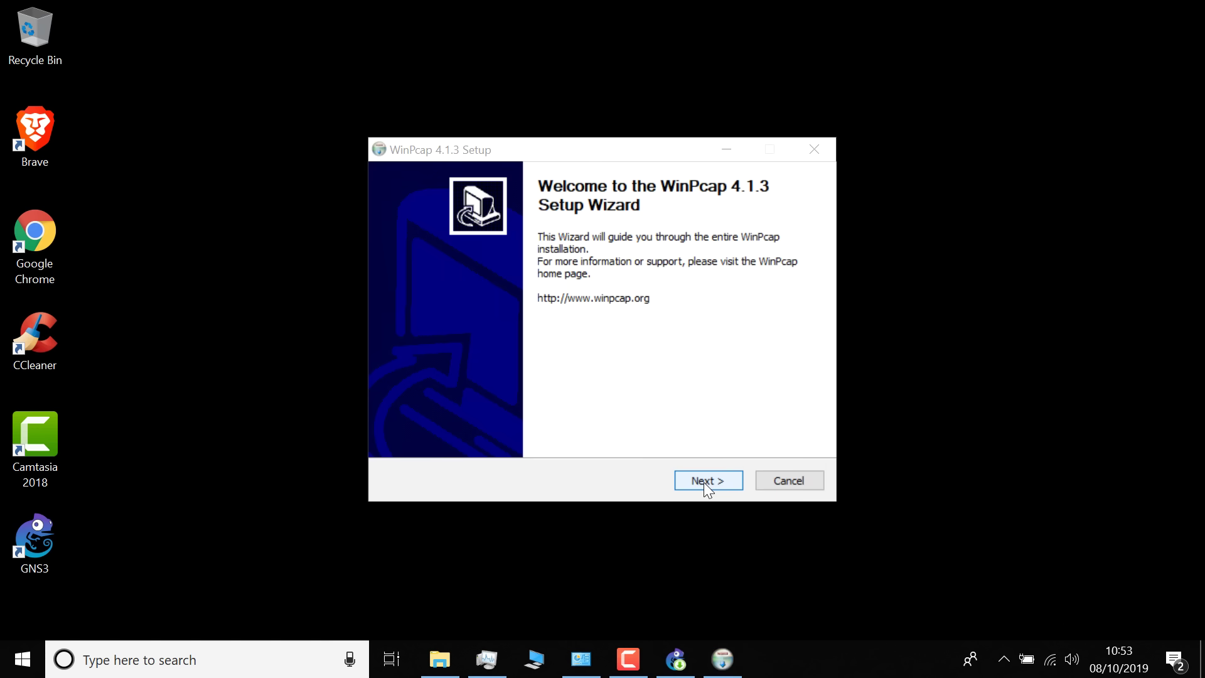
Install WinPcap 4.1.3 with its default options and close its wizard
{"action": "left_click", "coordinate": [703, 482]}
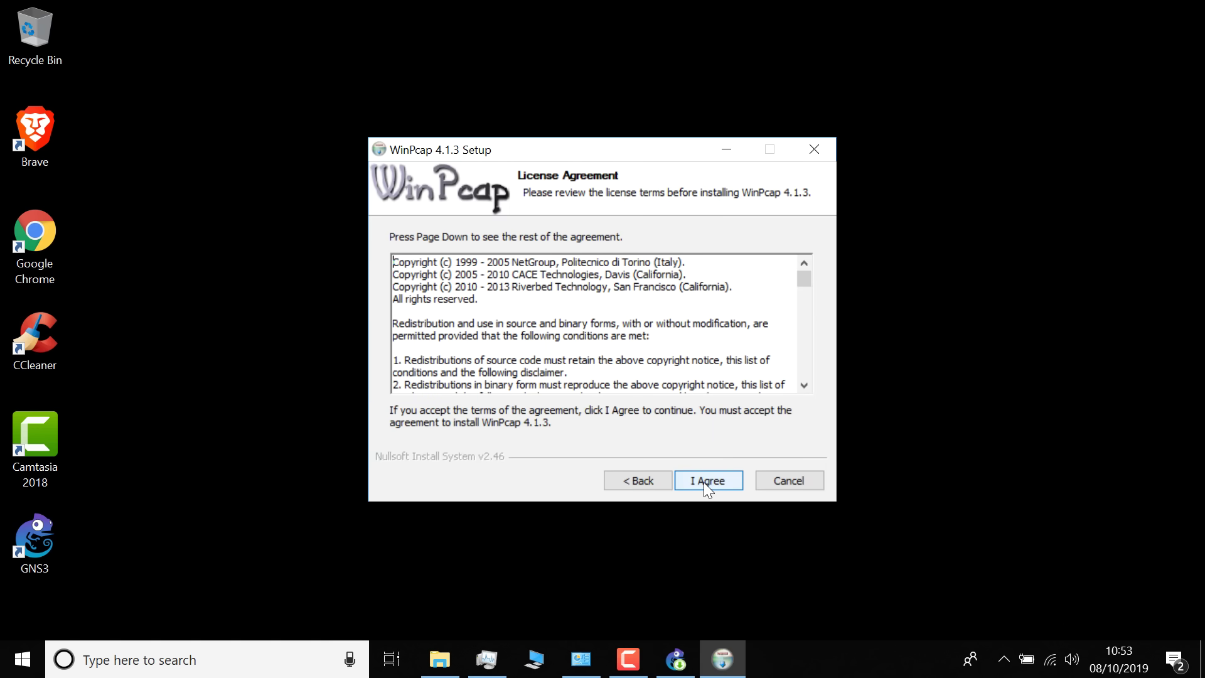
{"action": "left_click", "coordinate": [705, 484]}
{"action": "left_click", "coordinate": [704, 482]}
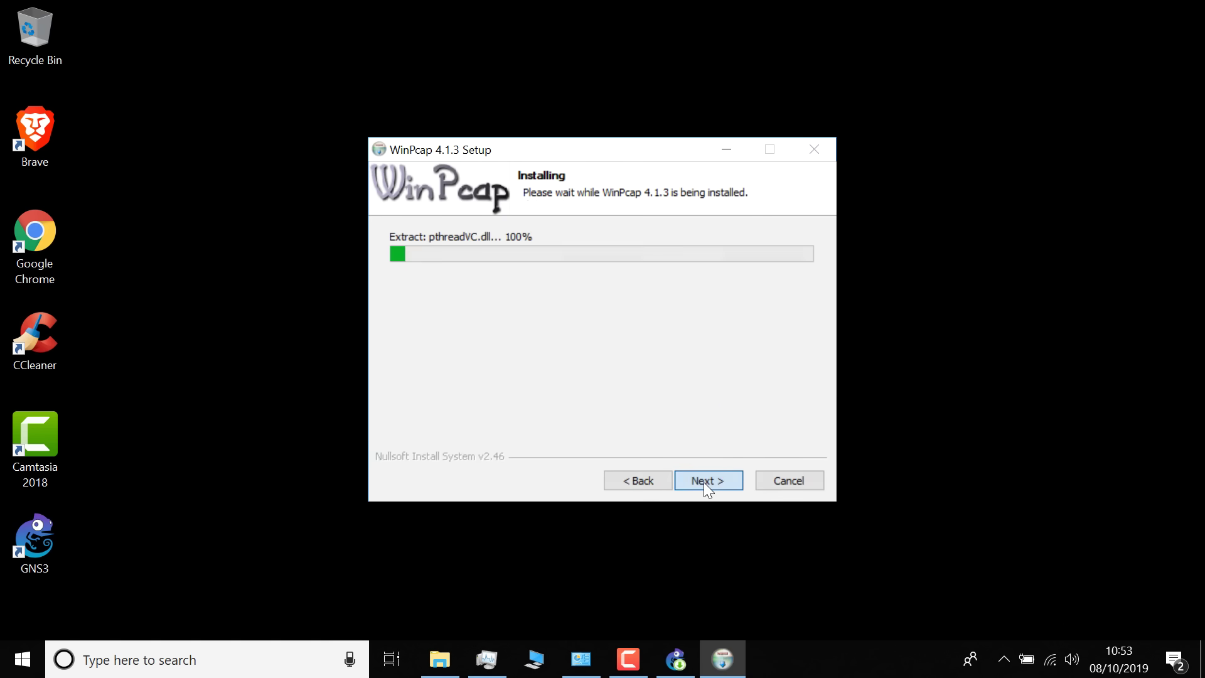
{"action": "left_click", "coordinate": [704, 483]}
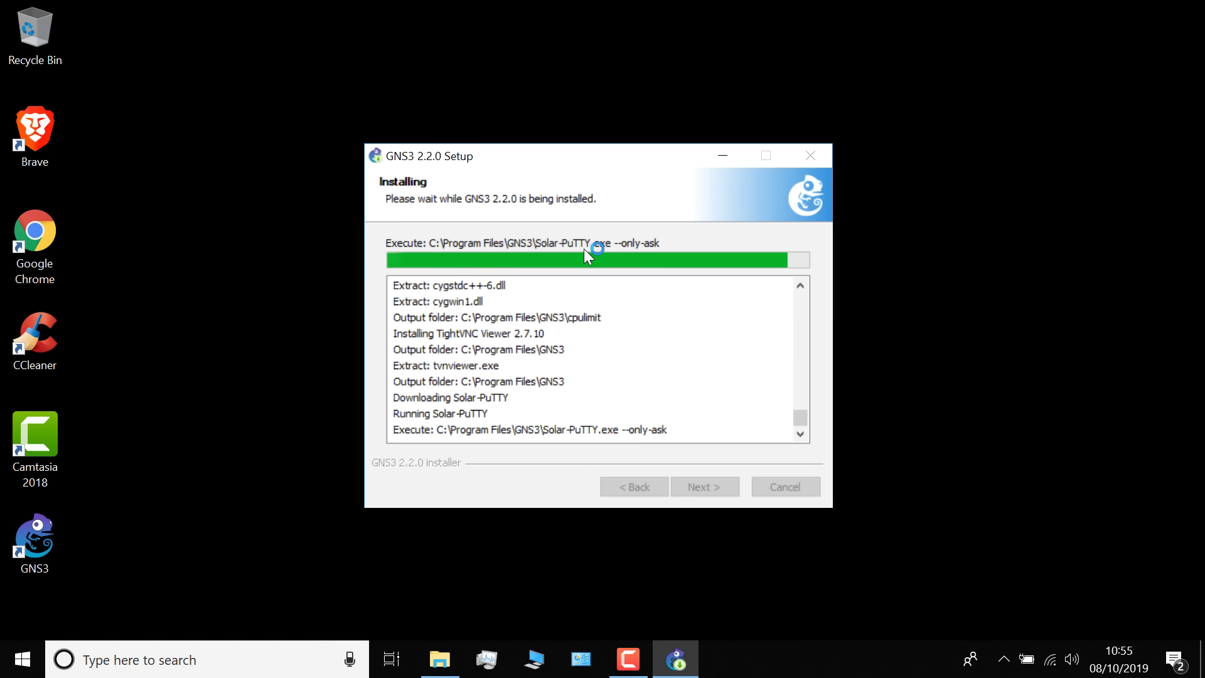
Accept the Solar-PuTTY license and privacy notice and submit an e-mail address
{"action": "left_click_drag", "start_coordinate": [617, 331], "coordinate": [604, 292]}
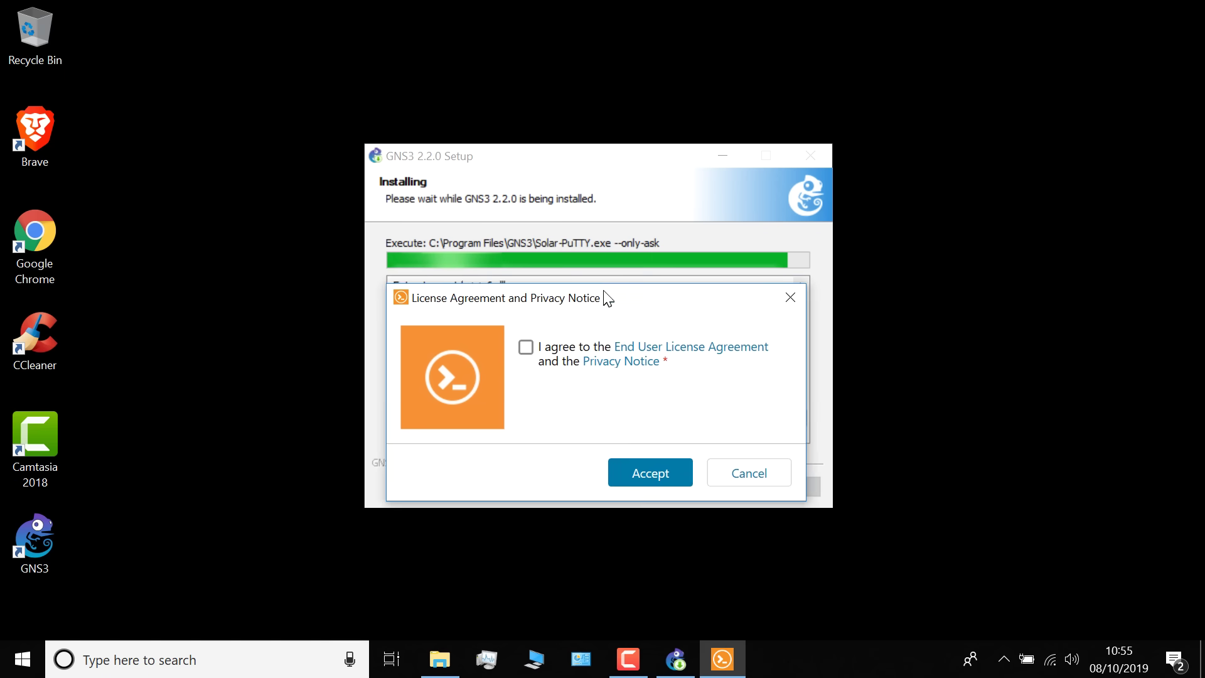
{"action": "left_click", "coordinate": [526, 348]}
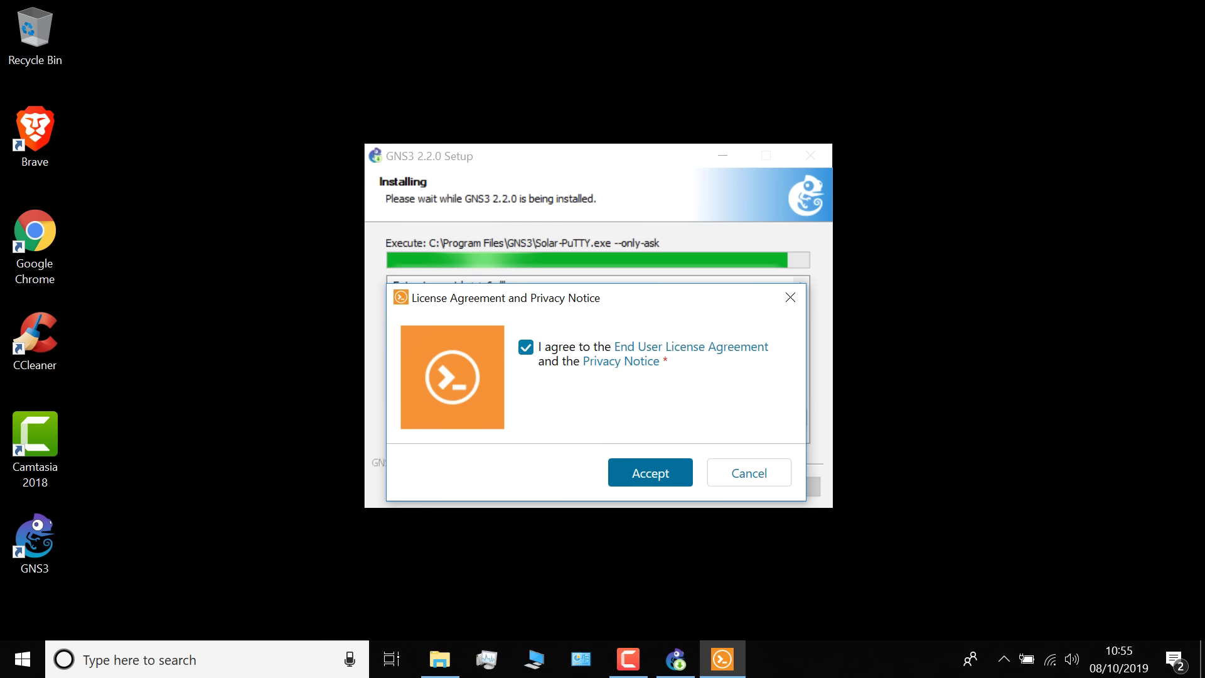
{"action": "left_click", "coordinate": [650, 475]}
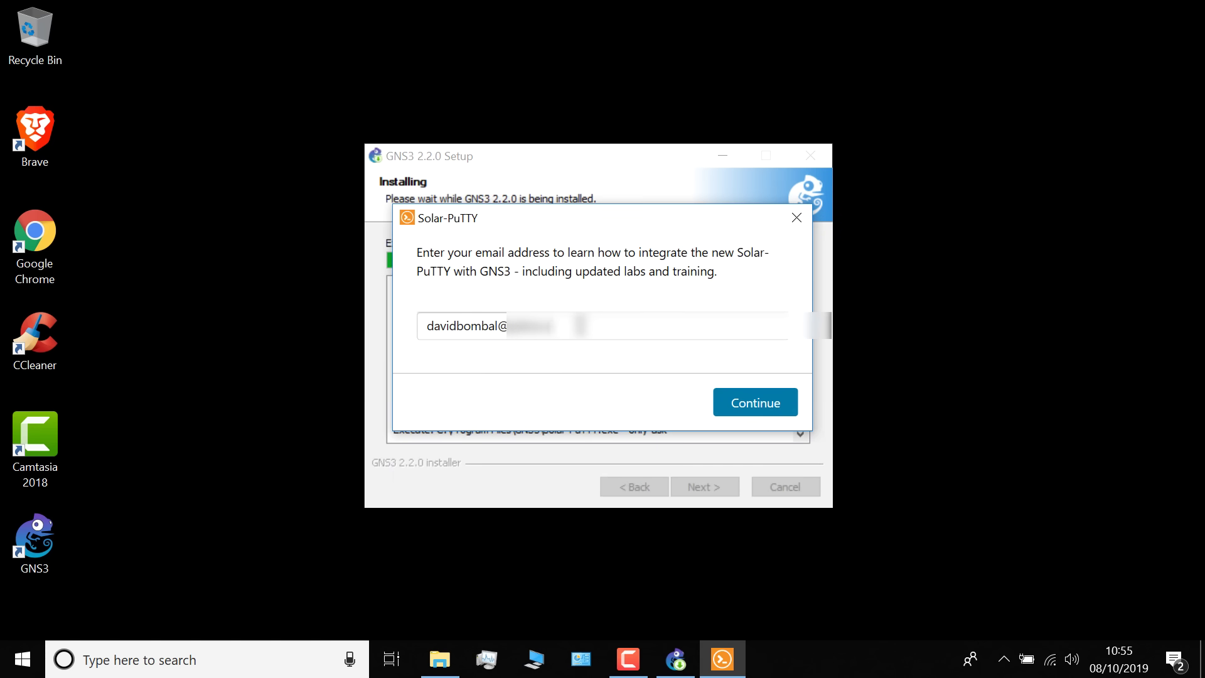
{"action": "left_click", "coordinate": [776, 405]}
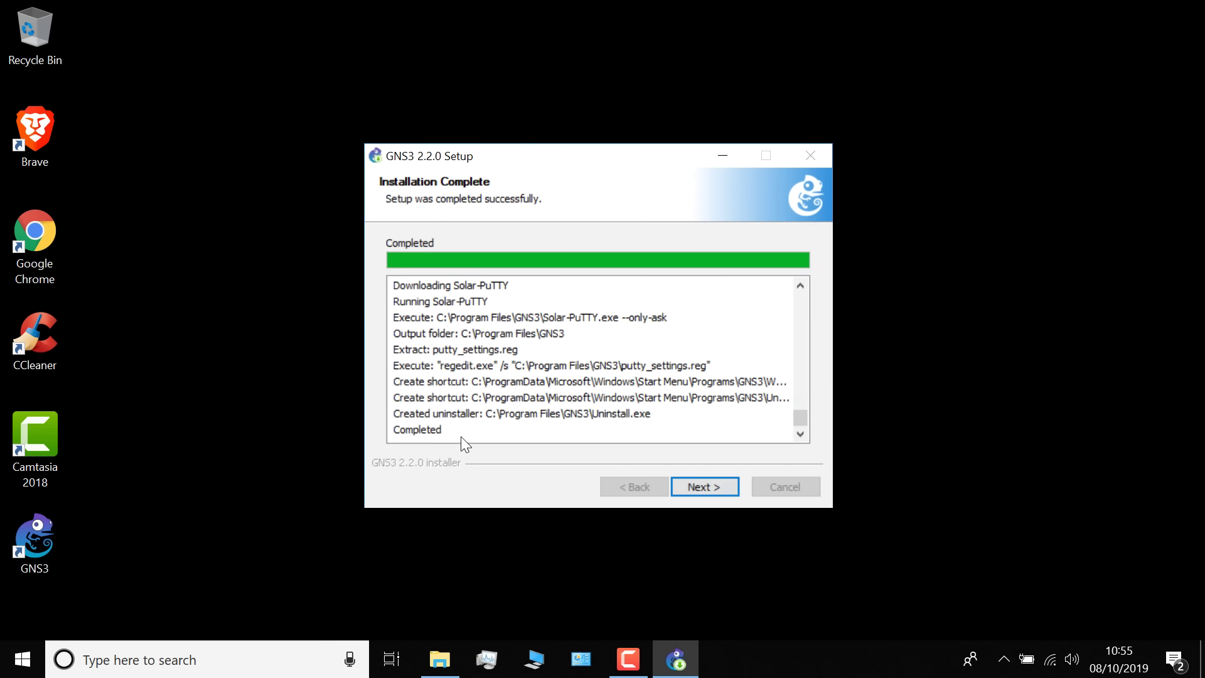
Decline the Solarwinds Toolset offer and finish setup with Start GNS3 left ticked
{"action": "left_click", "coordinate": [690, 487]}
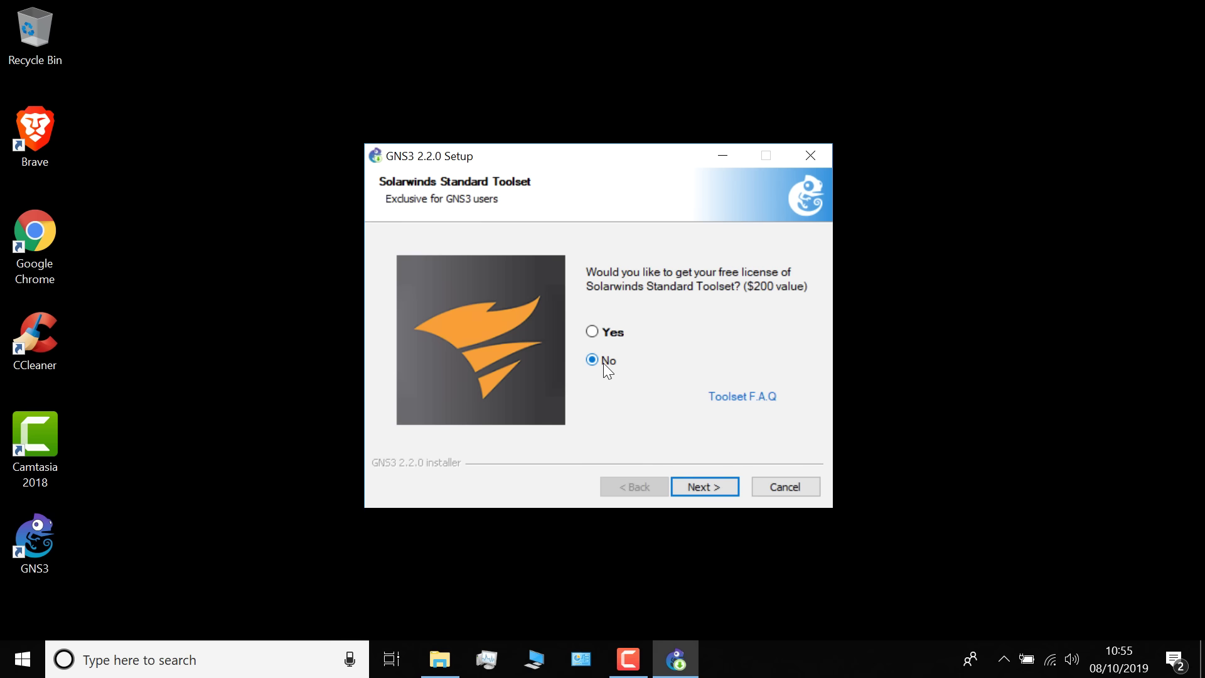
{"action": "left_click", "coordinate": [706, 485]}
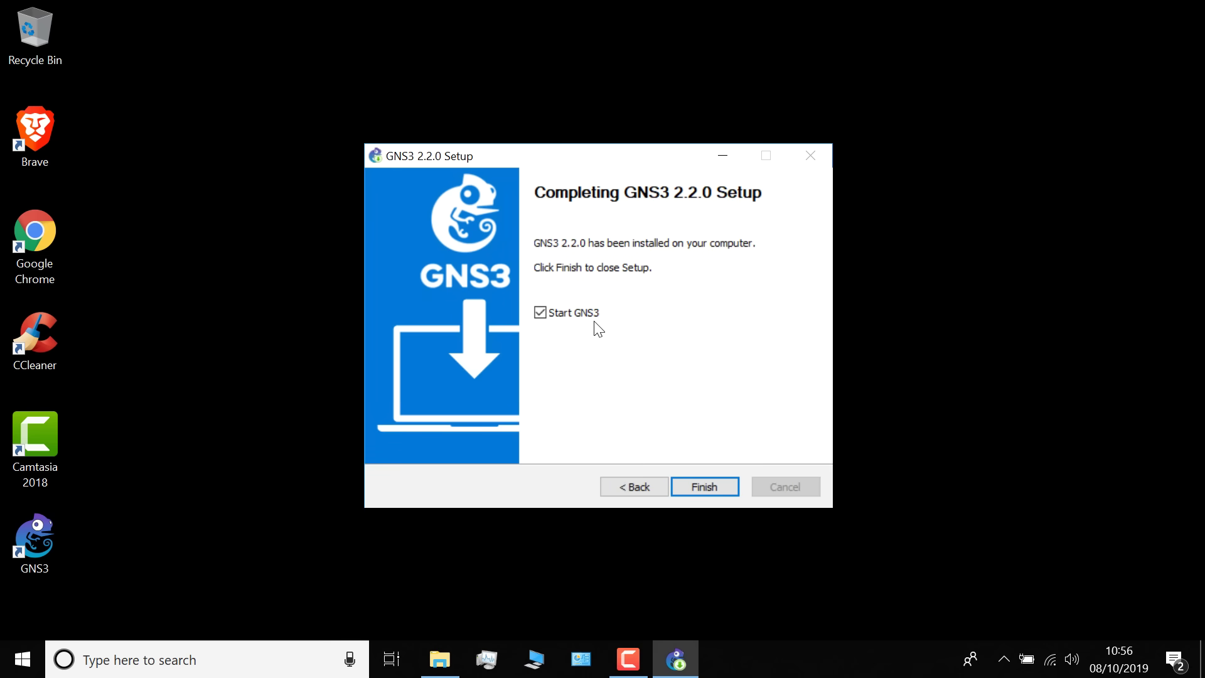
{"action": "left_click", "coordinate": [706, 487]}
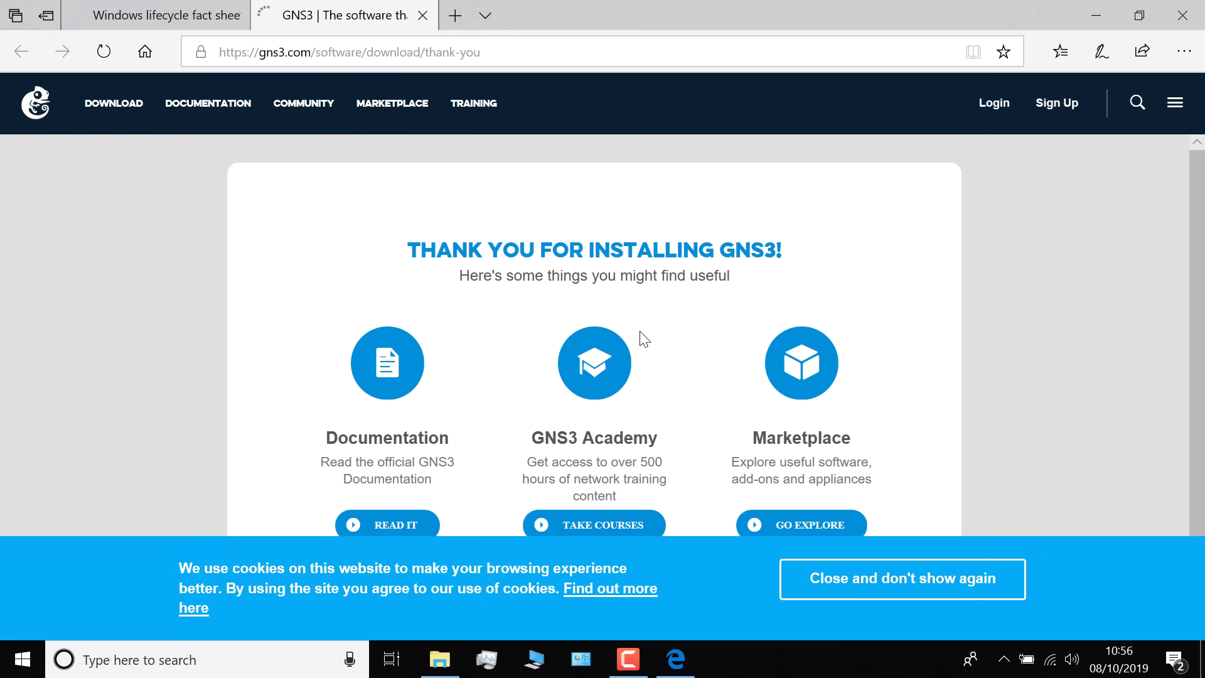
Close the thank-you page, cancel the server Setup Wizard, and shrink the console pane
{"action": "left_click", "coordinate": [1184, 16]}
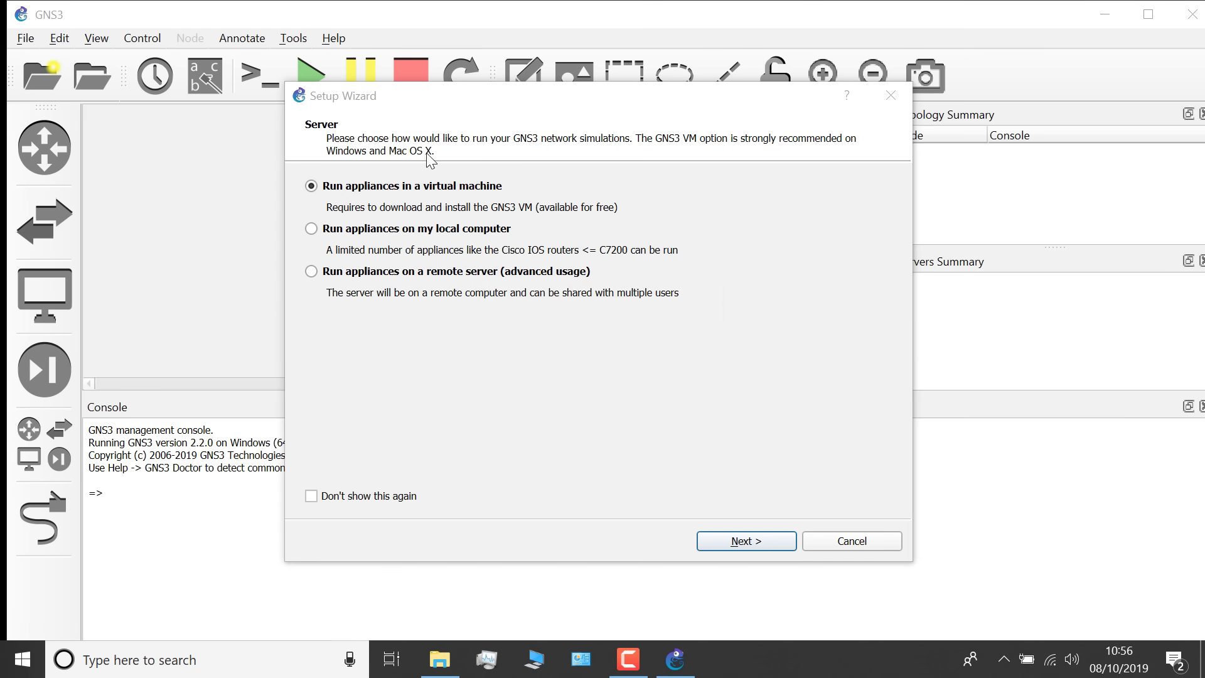
{"action": "left_click", "coordinate": [841, 540]}
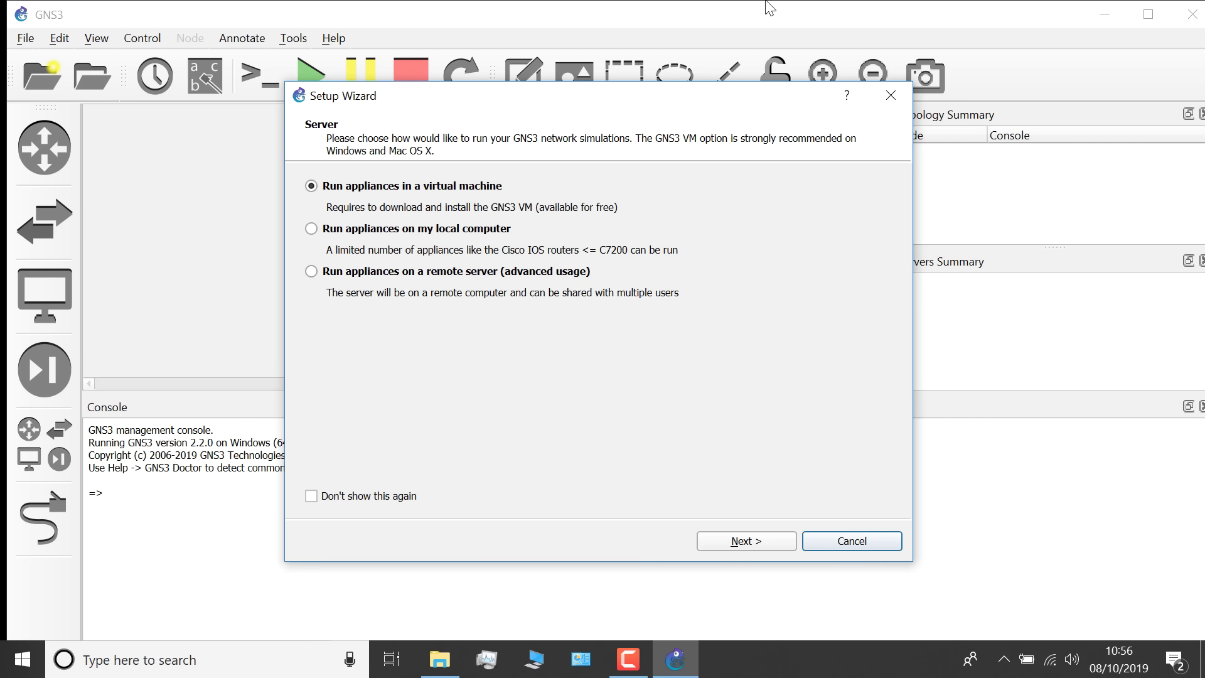
{"action": "left_click", "coordinate": [877, 543]}
{"action": "left_click", "coordinate": [1149, 14]}
{"action": "left_click", "coordinate": [970, 260]}
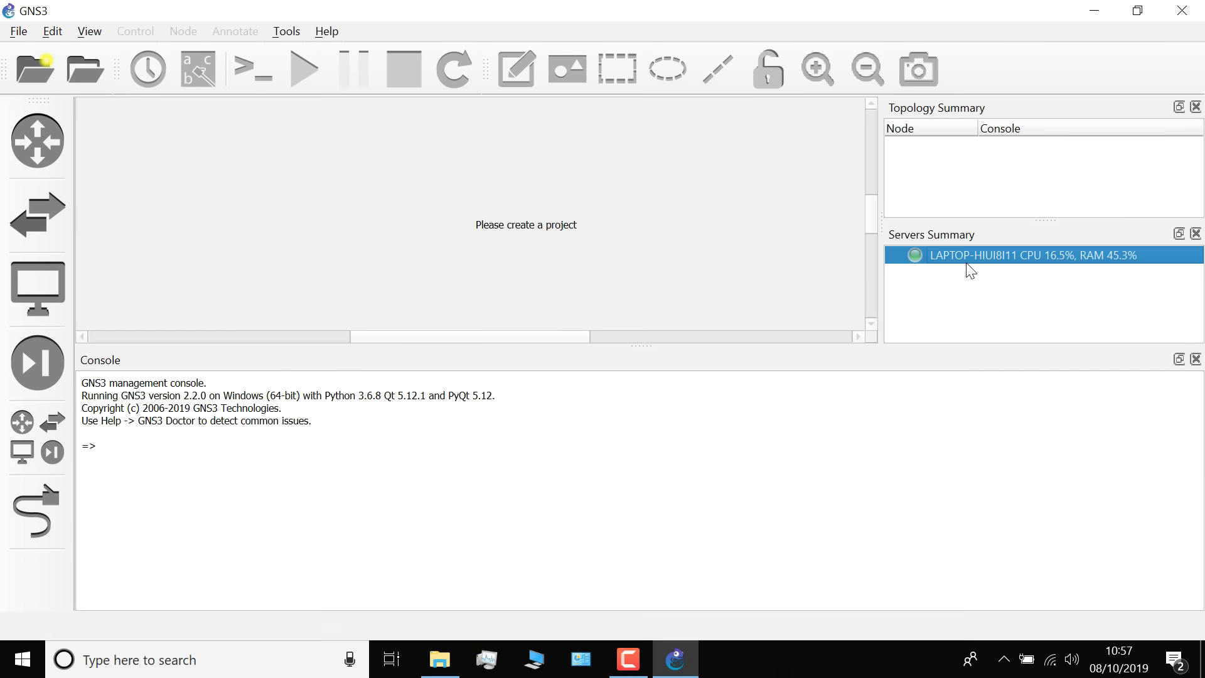
{"action": "left_click_drag", "start_coordinate": [934, 345], "coordinate": [968, 510]}
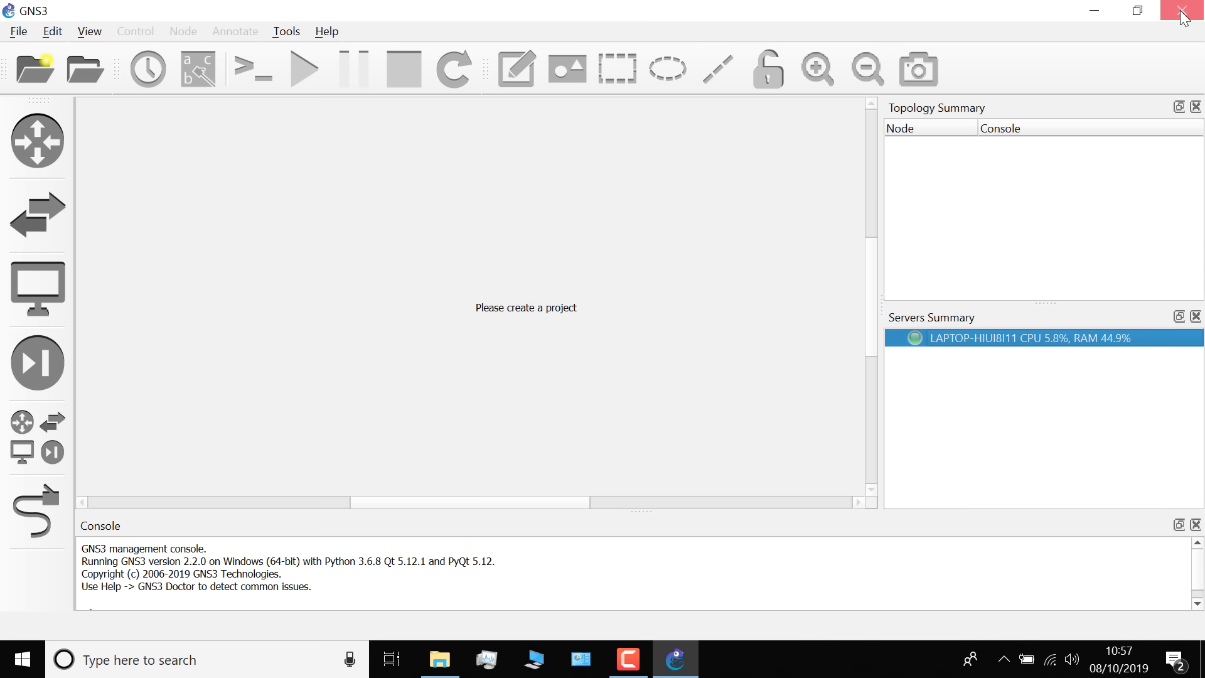
Close and relaunch GNS3 from the desktop, moving the project dialog aside
{"action": "left_click", "coordinate": [1170, 17]}
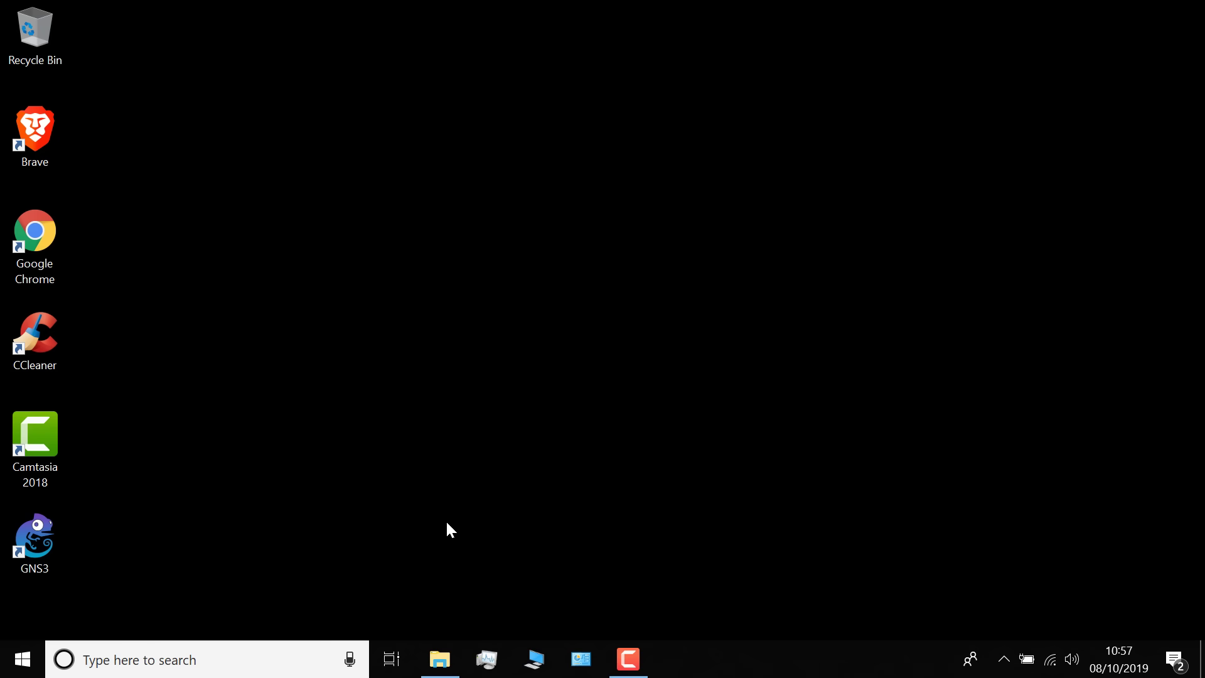
{"action": "double_click", "coordinate": [39, 537]}
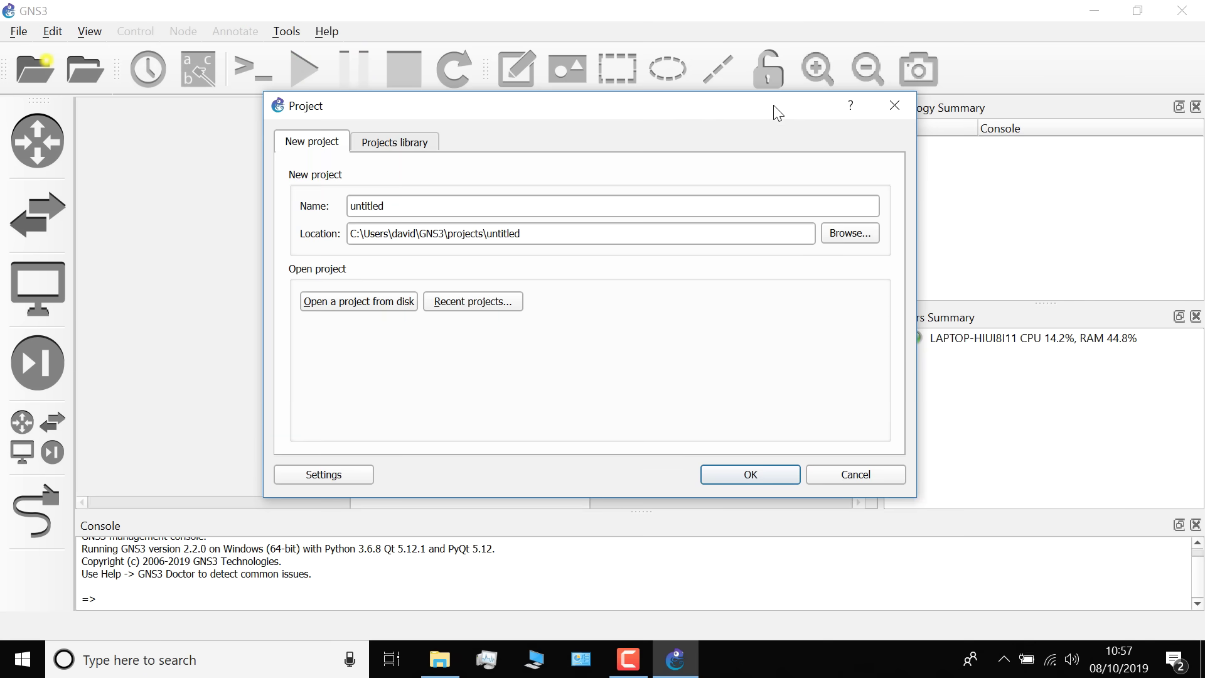
{"action": "left_click_drag", "start_coordinate": [789, 108], "coordinate": [656, 149]}
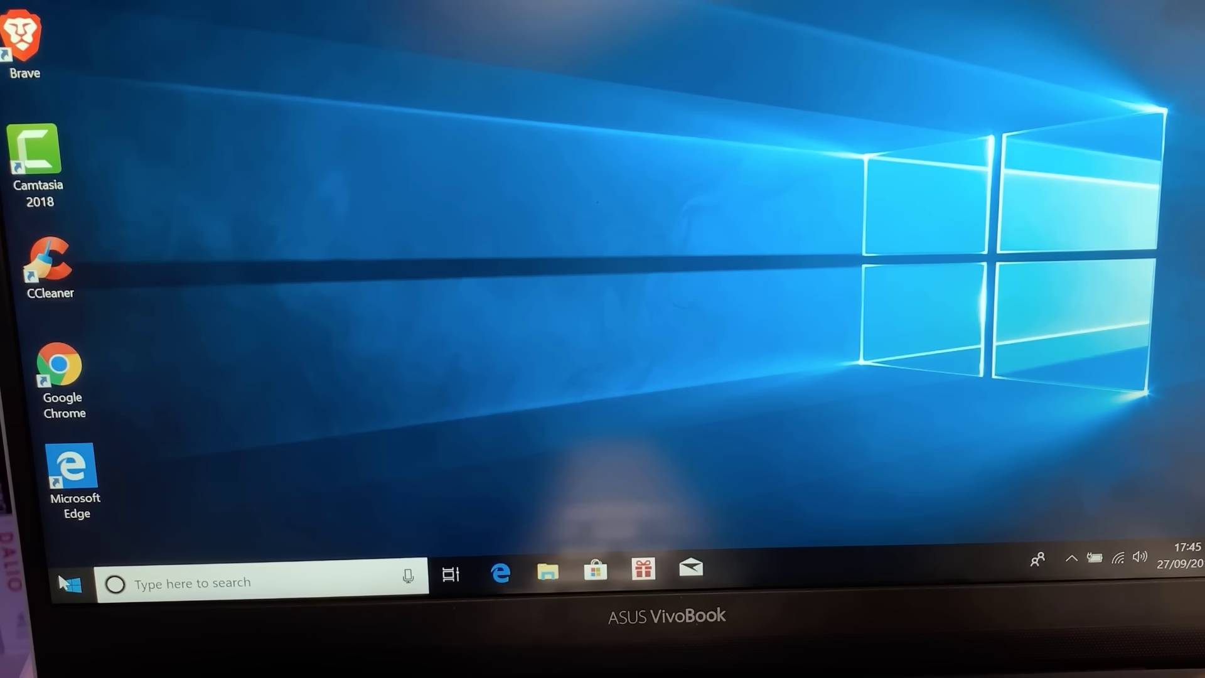
Restart Windows from the Start menu, then open GNS3's Help menu
{"action": "left_click", "coordinate": [59, 571]}
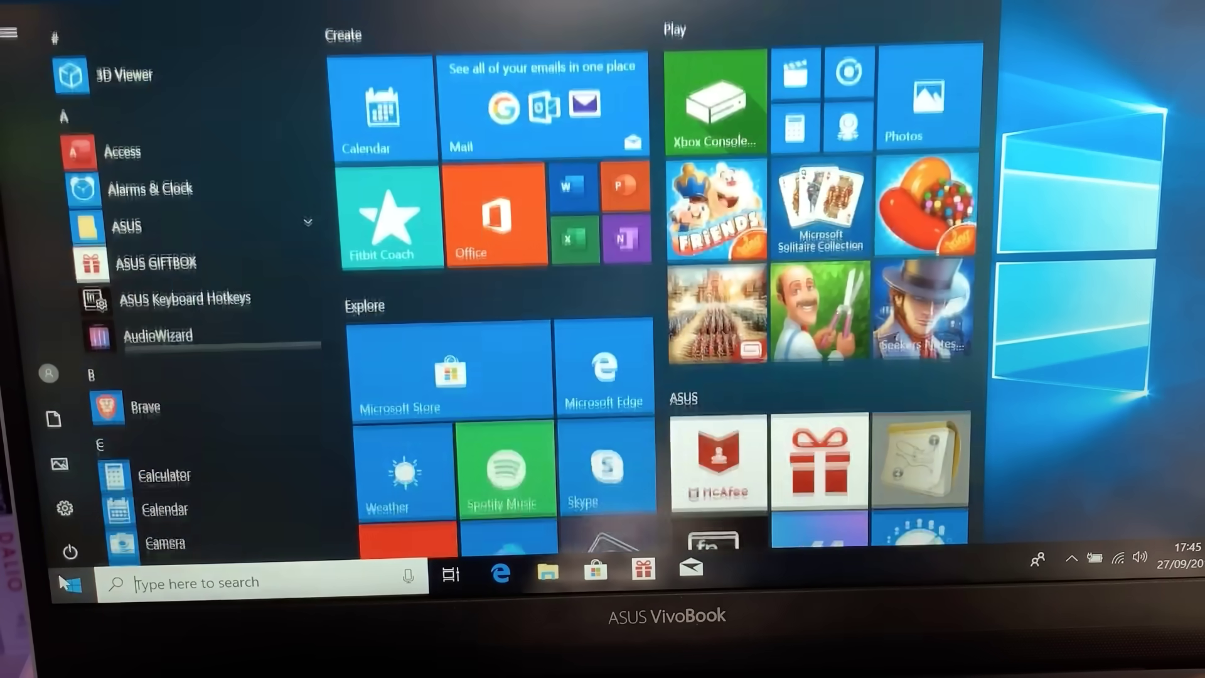
{"action": "left_click", "coordinate": [85, 544]}
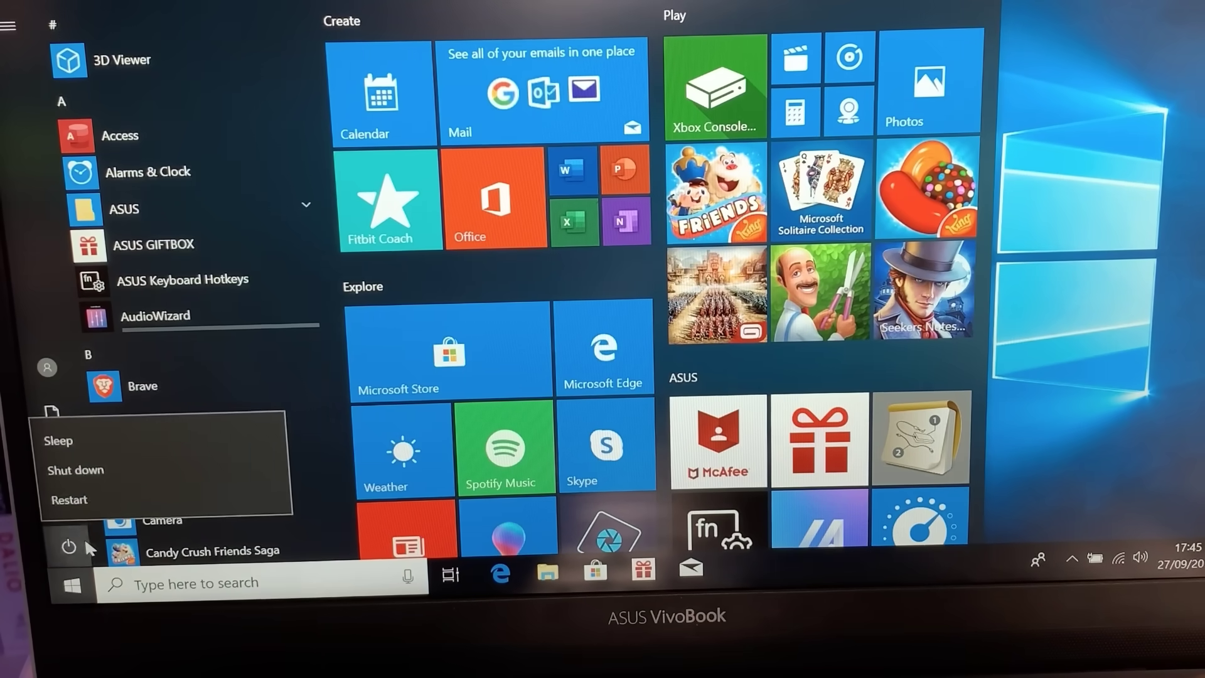
{"action": "left_click", "coordinate": [82, 470]}
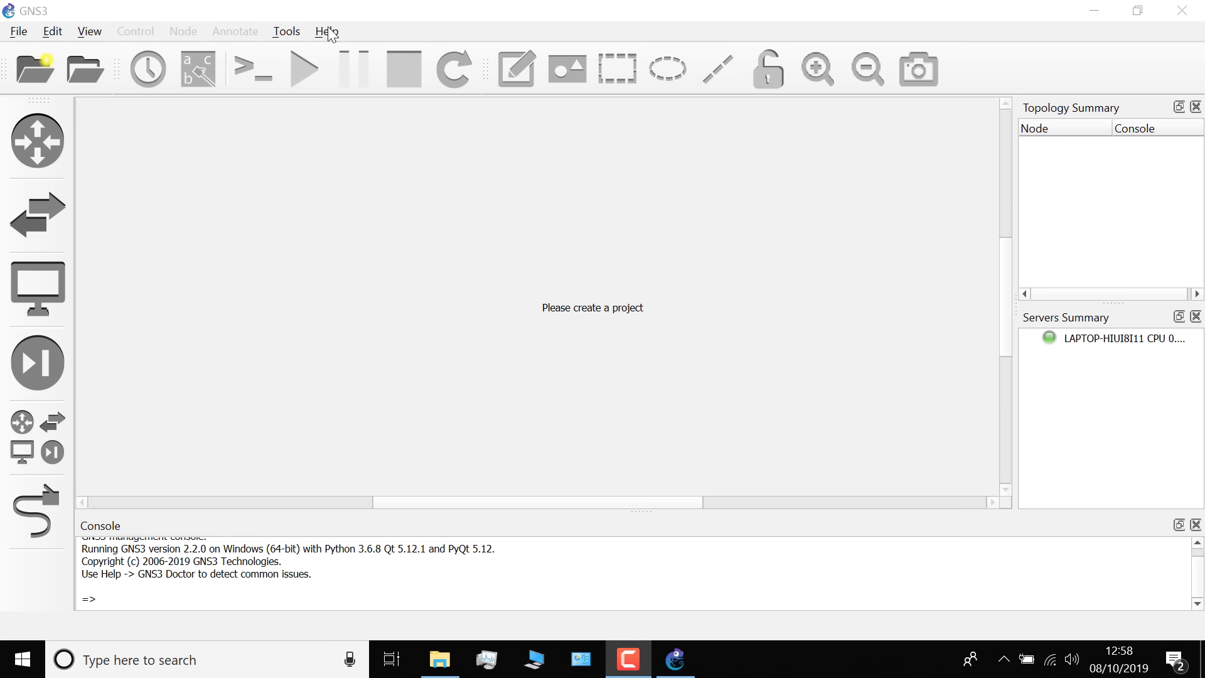
{"action": "left_click", "coordinate": [329, 34]}
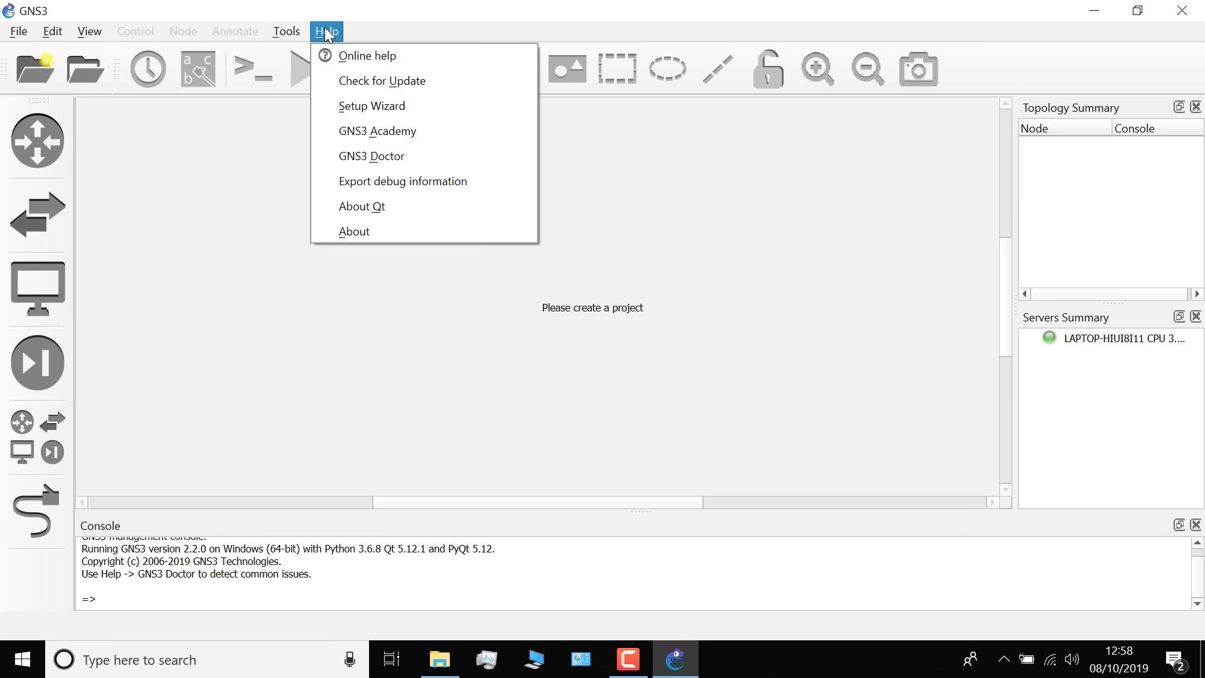
Run GNS3 Doctor and inspect the GNS3 simulator processes in Task Manager
{"action": "left_click", "coordinate": [445, 155]}
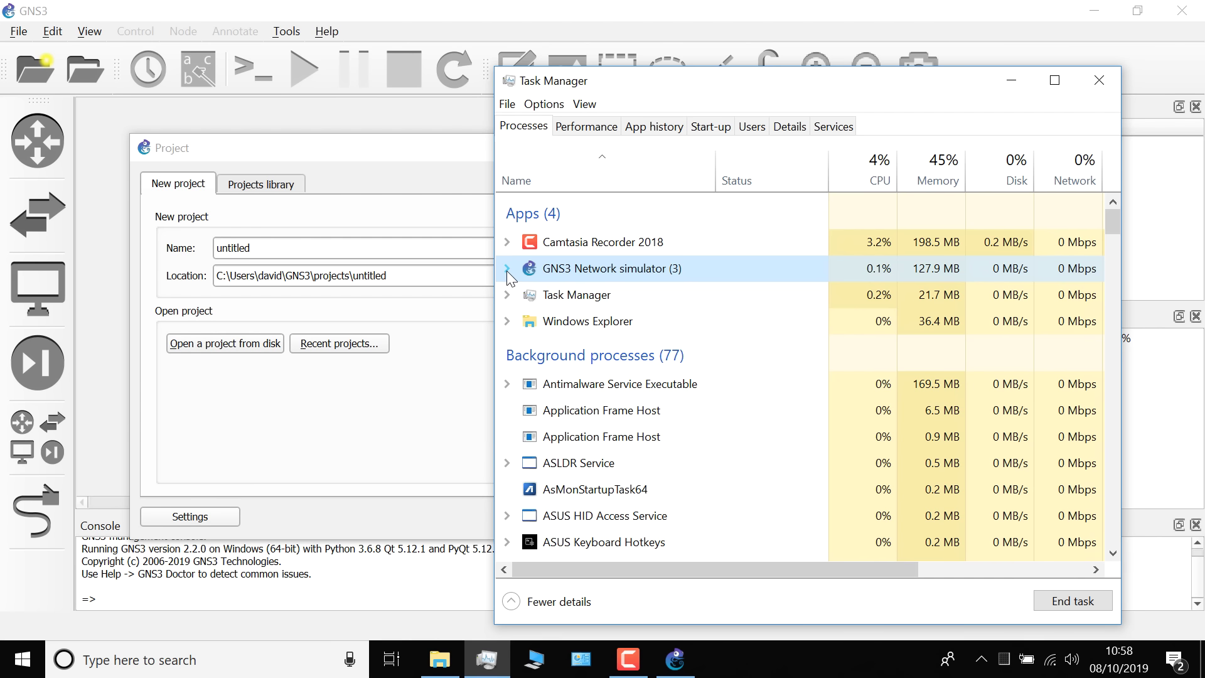
{"action": "left_click", "coordinate": [507, 268]}
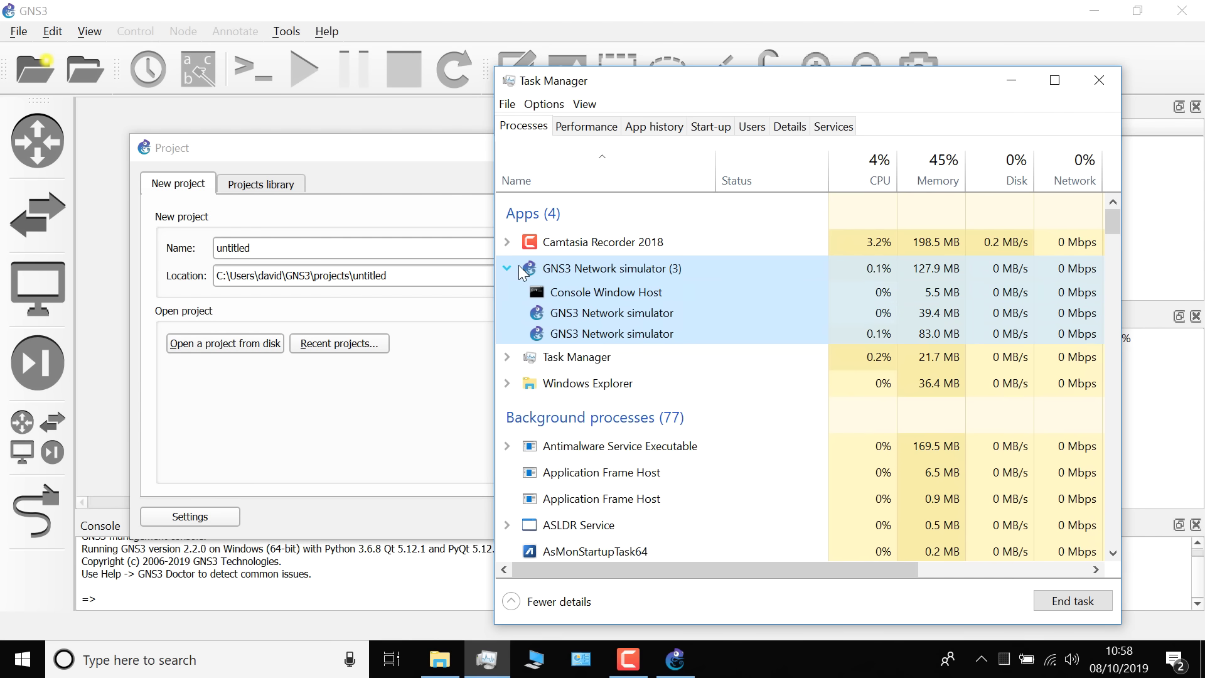
{"action": "left_click", "coordinate": [655, 334]}
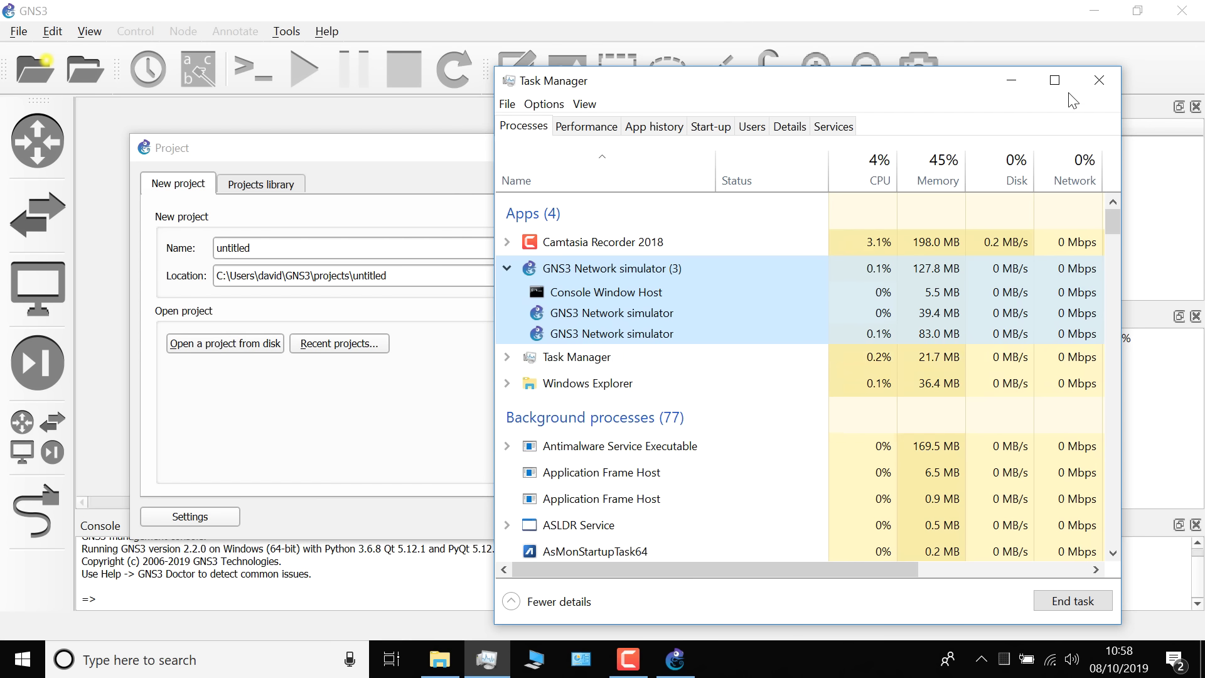
{"action": "left_click", "coordinate": [1092, 80]}
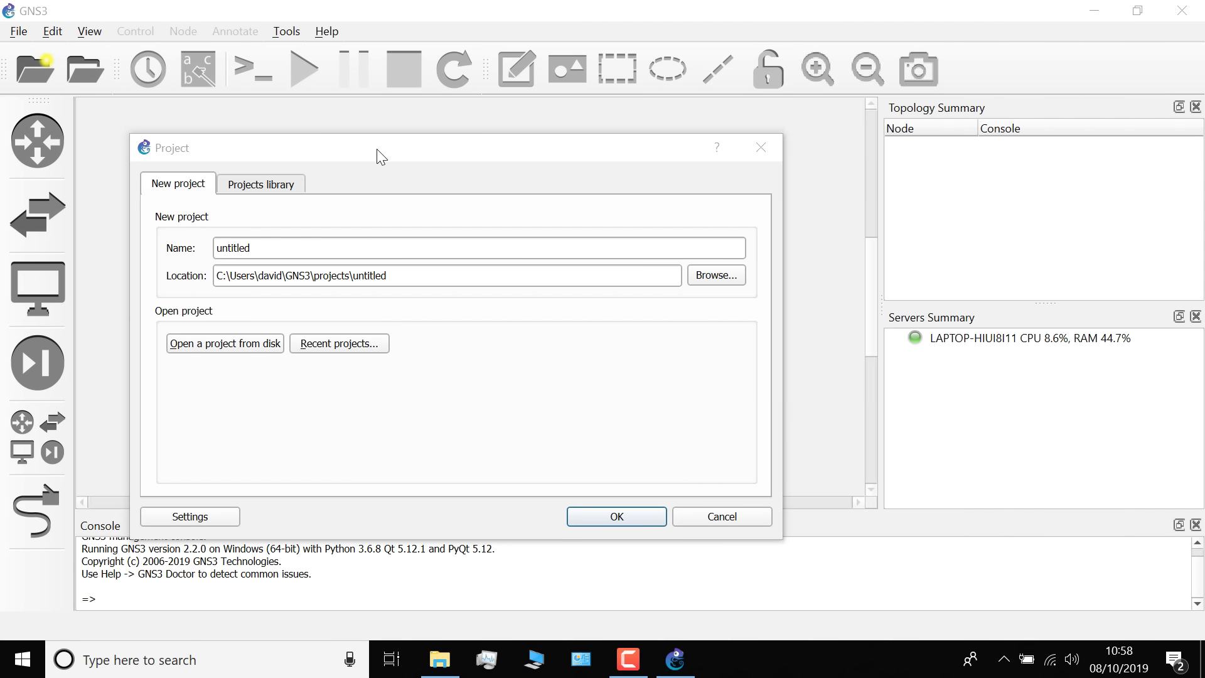
Cancel the new-project dialog and fully close GNS3, dismissing the server stopping notice
{"action": "left_click", "coordinate": [713, 516]}
{"action": "left_click", "coordinate": [1182, 10]}
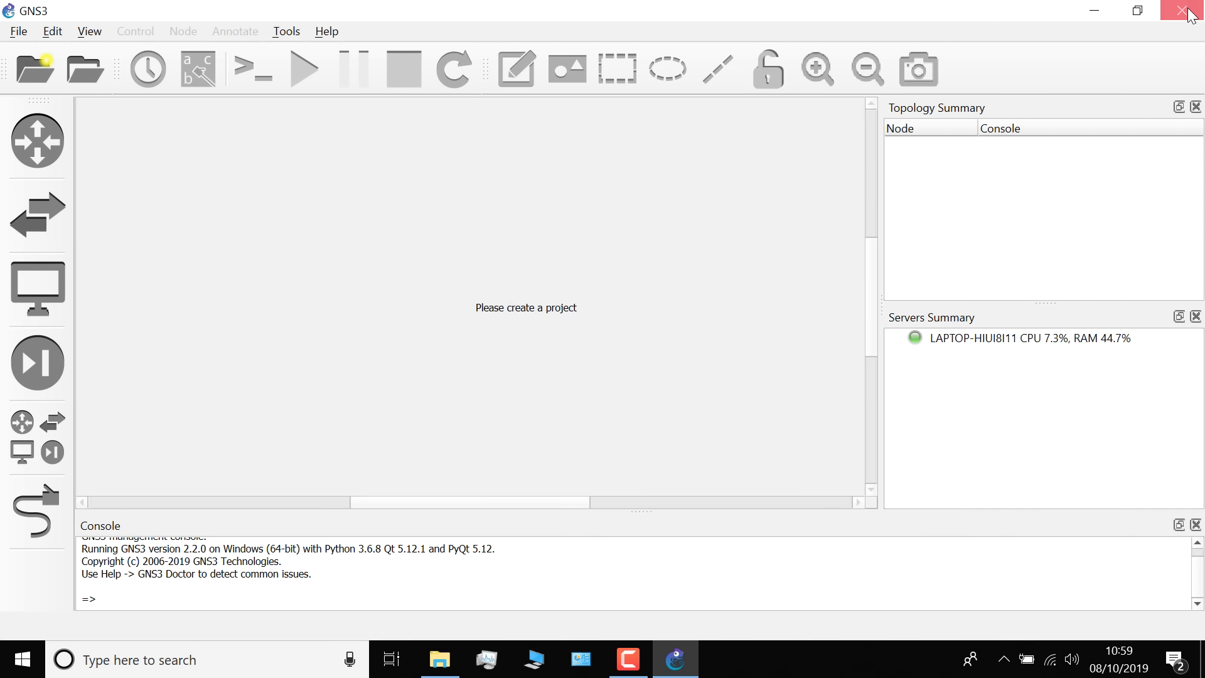
{"action": "left_click", "coordinate": [694, 263]}
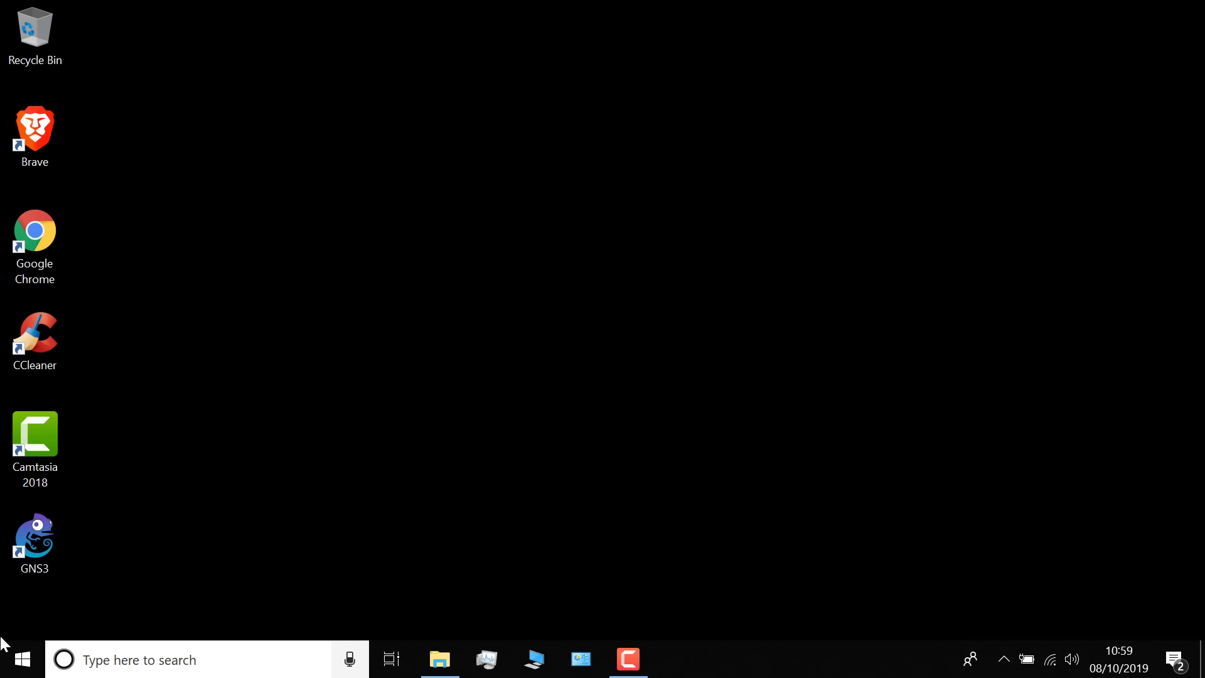
Relaunch GNS3 and create a new project named myfirstgns3project
{"action": "double_click", "coordinate": [25, 543]}
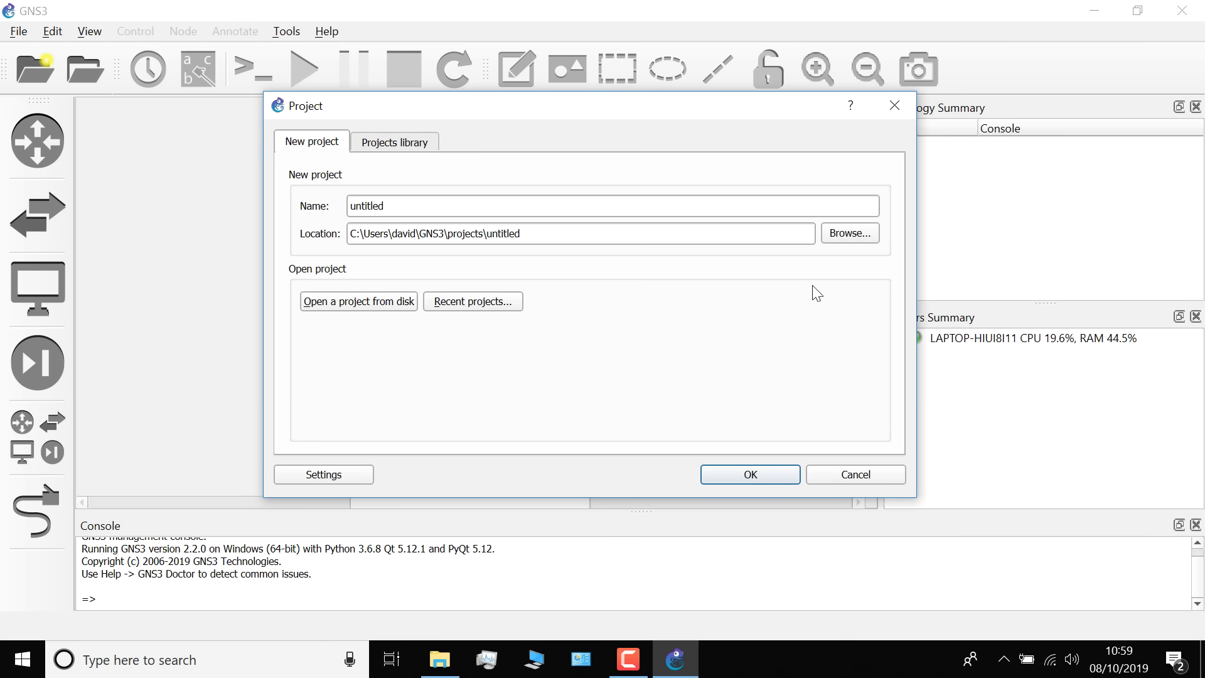
{"action": "left_click_drag", "start_coordinate": [762, 111], "coordinate": [622, 155]}
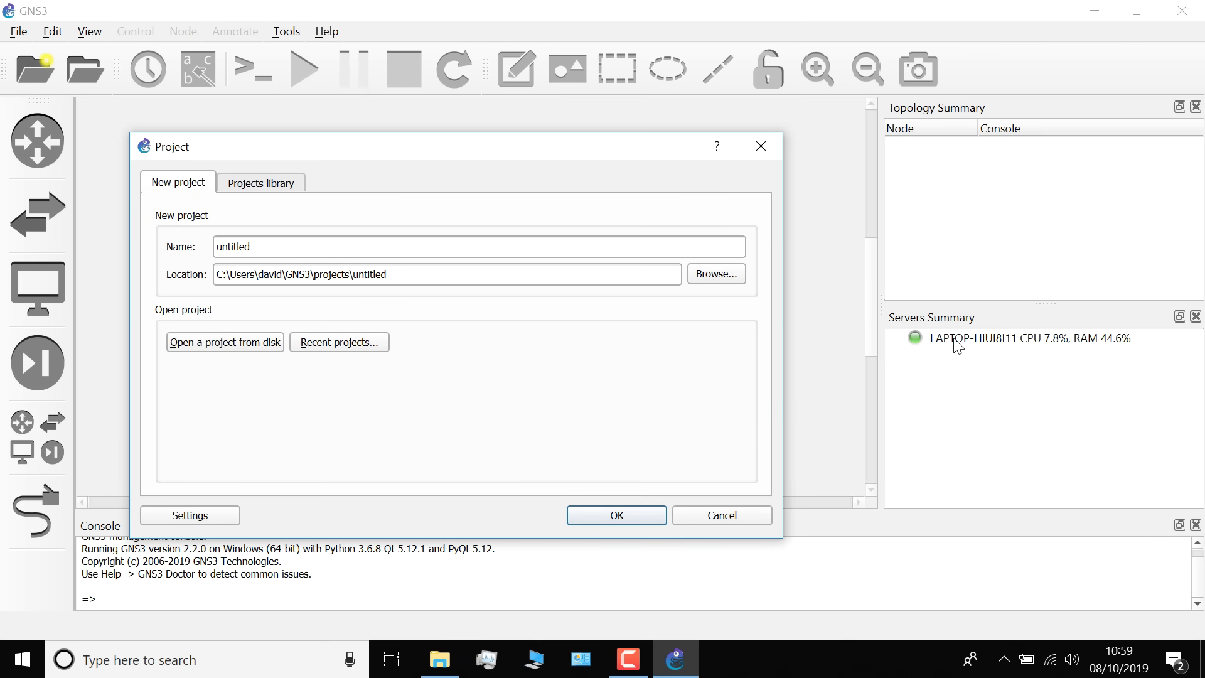
{"action": "left_click_drag", "start_coordinate": [266, 238], "coordinate": [115, 249]}
{"action": "type", "text": "myfirstgns3proc"}
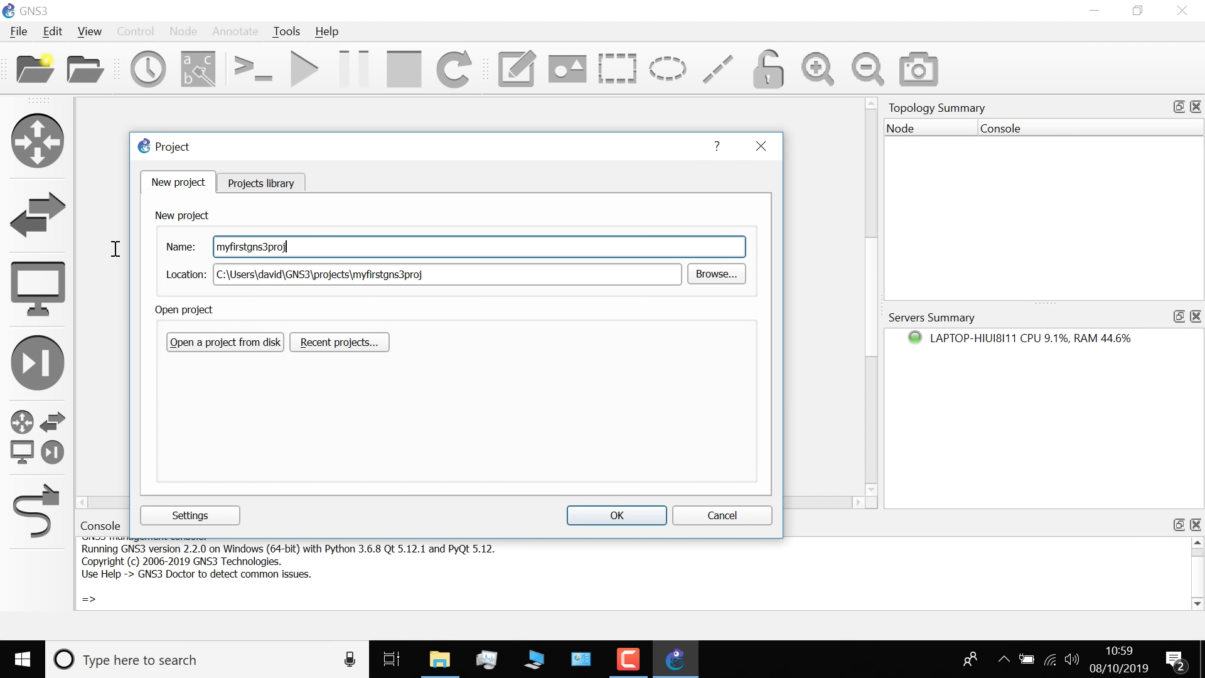
{"action": "left_click", "coordinate": [619, 521]}
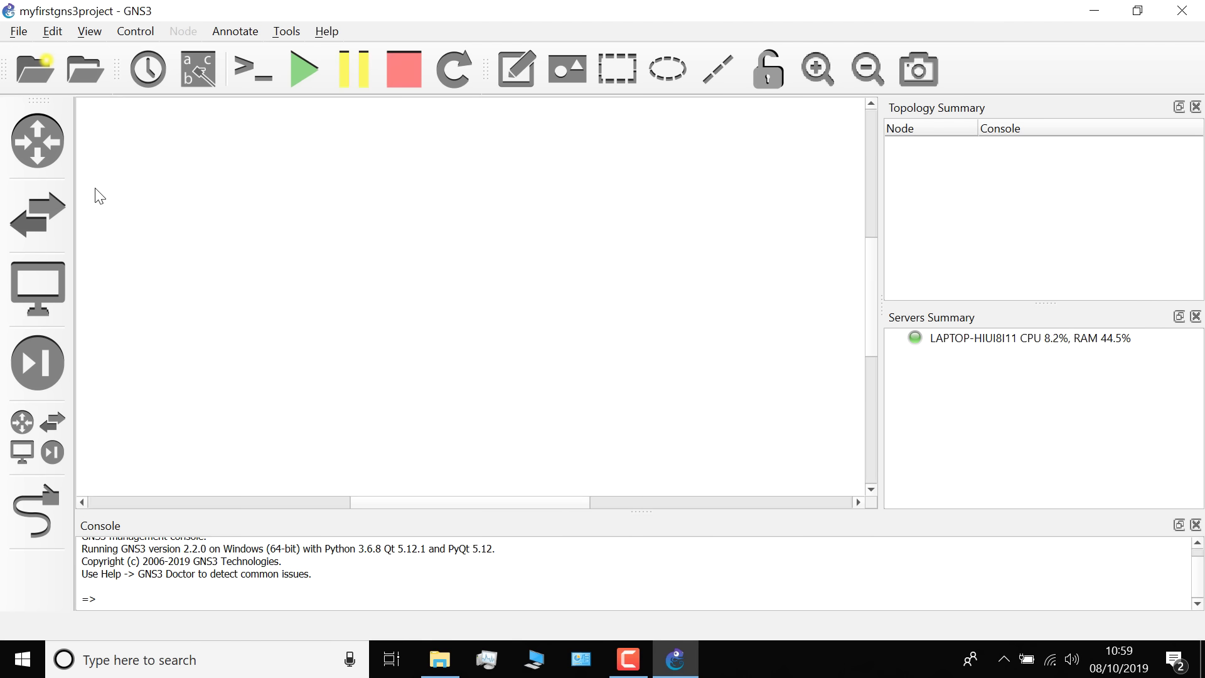
Place an Ethernet switch (Switch1) and two VPCS hosts, PC1 and PC2, on the canvas
{"action": "left_click", "coordinate": [37, 223]}
{"action": "left_click_drag", "start_coordinate": [176, 243], "coordinate": [613, 237]}
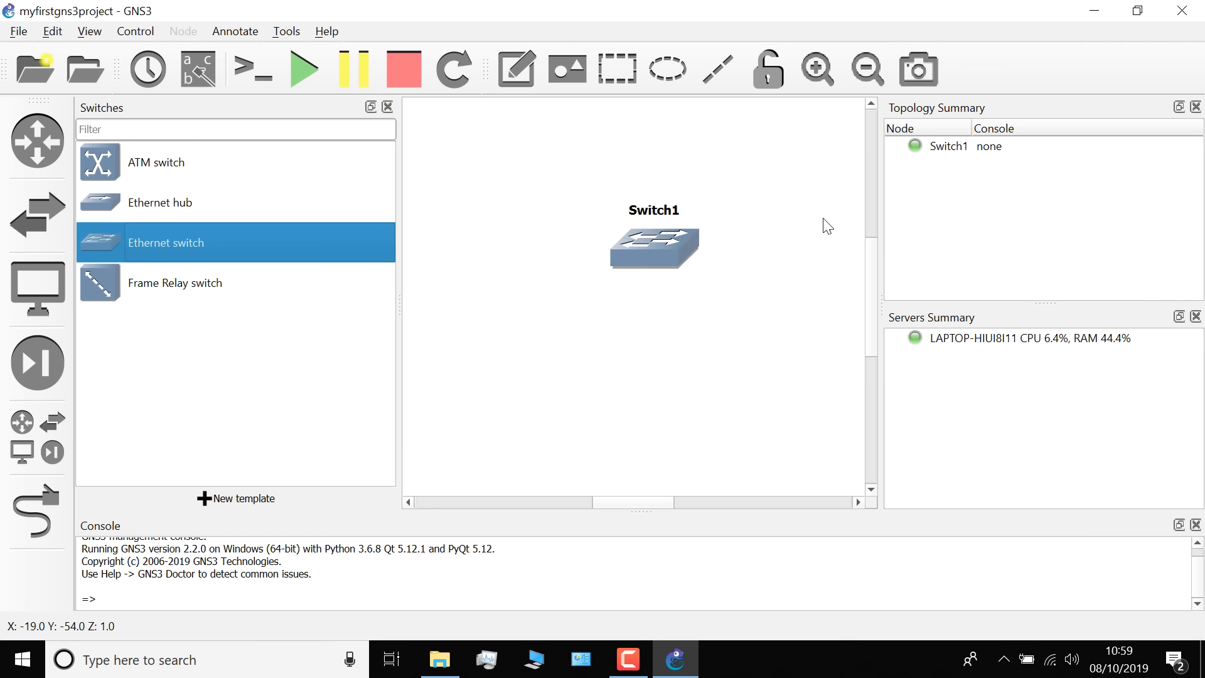
{"action": "left_click_drag", "start_coordinate": [882, 202], "coordinate": [1015, 201]}
{"action": "left_click", "coordinate": [35, 289]}
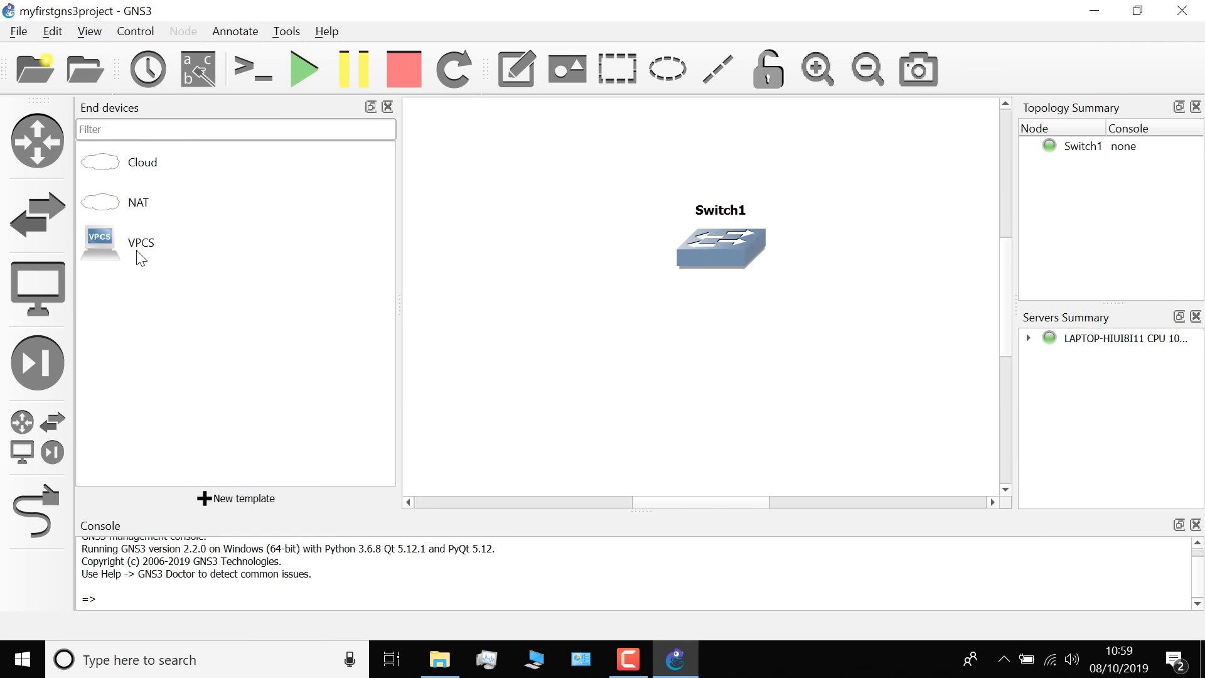
{"action": "left_click", "coordinate": [160, 242]}
{"action": "left_click_drag", "start_coordinate": [160, 243], "coordinate": [560, 268]}
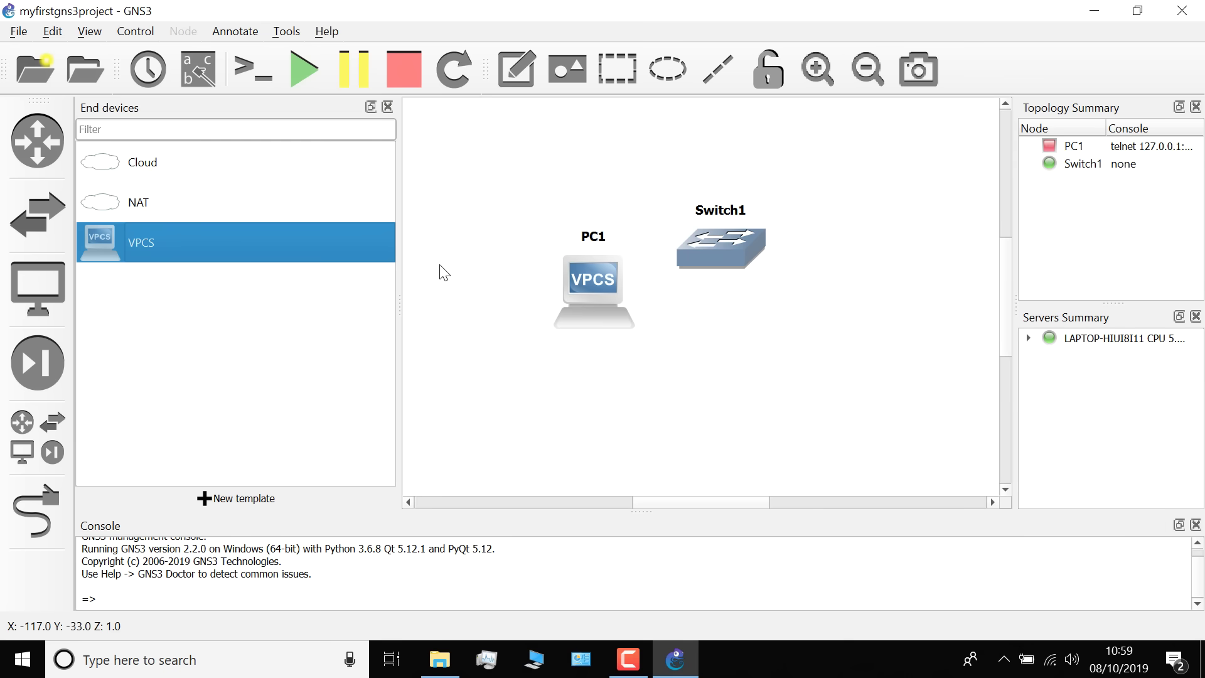
{"action": "left_click_drag", "start_coordinate": [201, 236], "coordinate": [924, 269]}
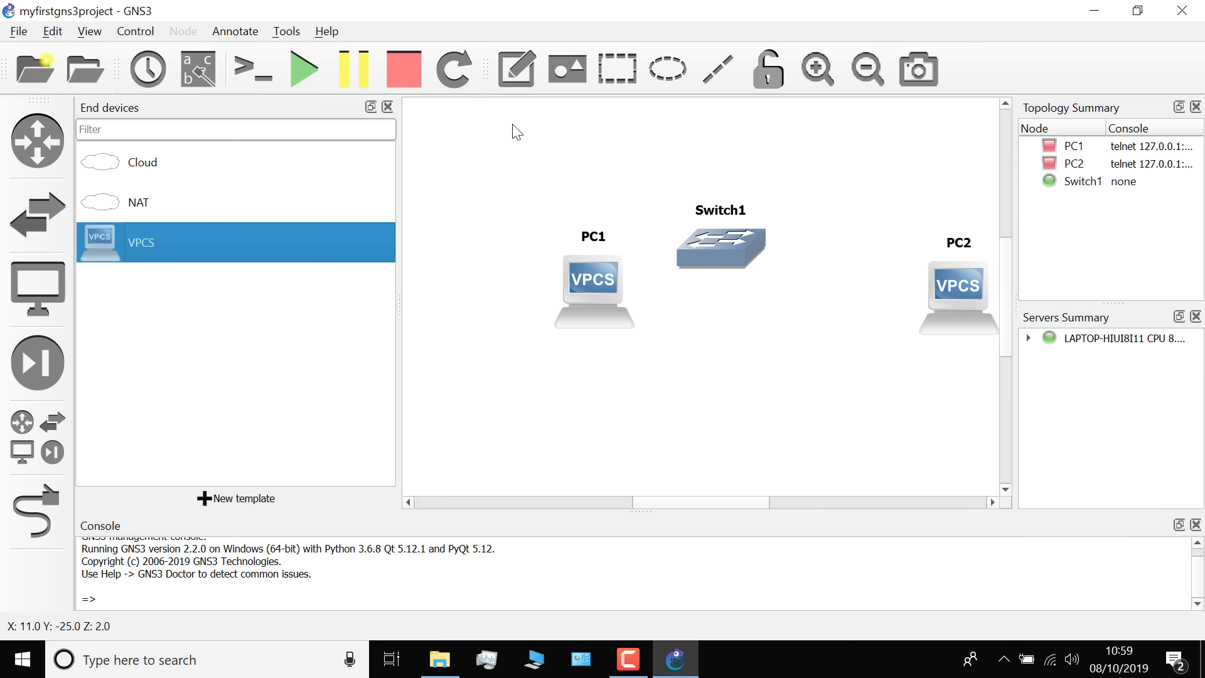
{"action": "left_click", "coordinate": [387, 108]}
Arrange the devices with PC1 at the left, Switch1 center, and PC2 at the right
{"action": "left_click_drag", "start_coordinate": [428, 303], "coordinate": [221, 247]}
{"action": "left_click_drag", "start_coordinate": [493, 254], "coordinate": [412, 256]}
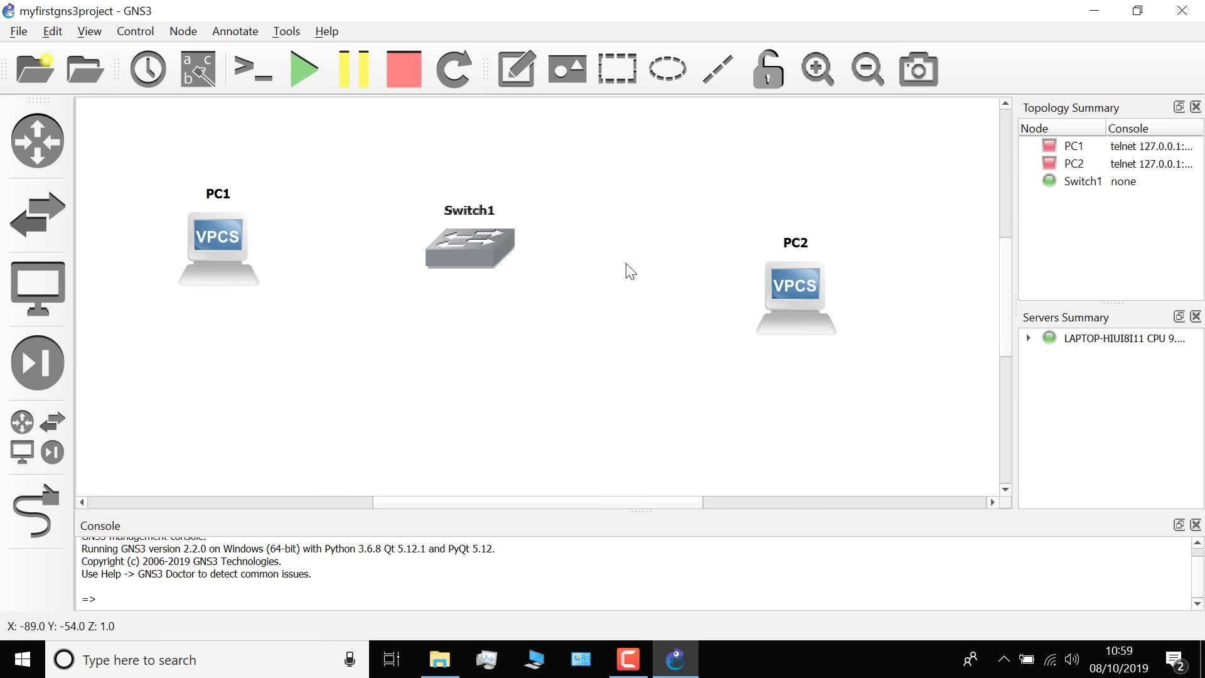
{"action": "left_click_drag", "start_coordinate": [811, 278], "coordinate": [726, 232]}
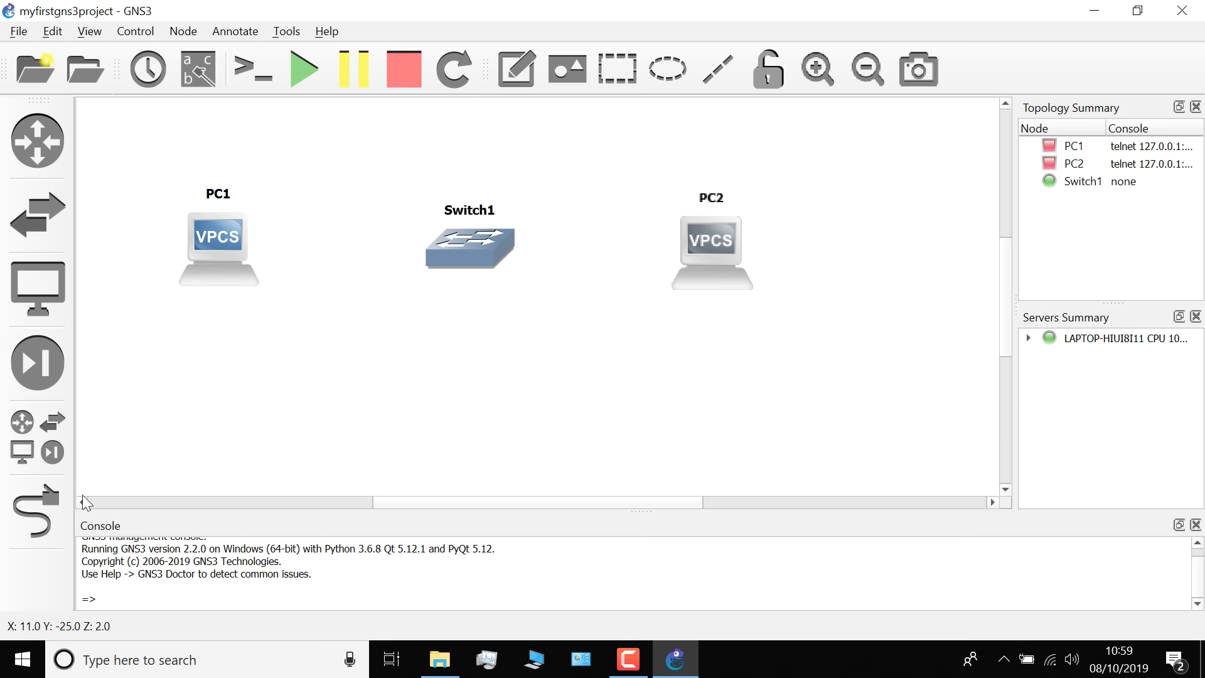
Link PC1's Ethernet0 port to Switch1's Ethernet0 port
{"action": "left_click", "coordinate": [35, 513]}
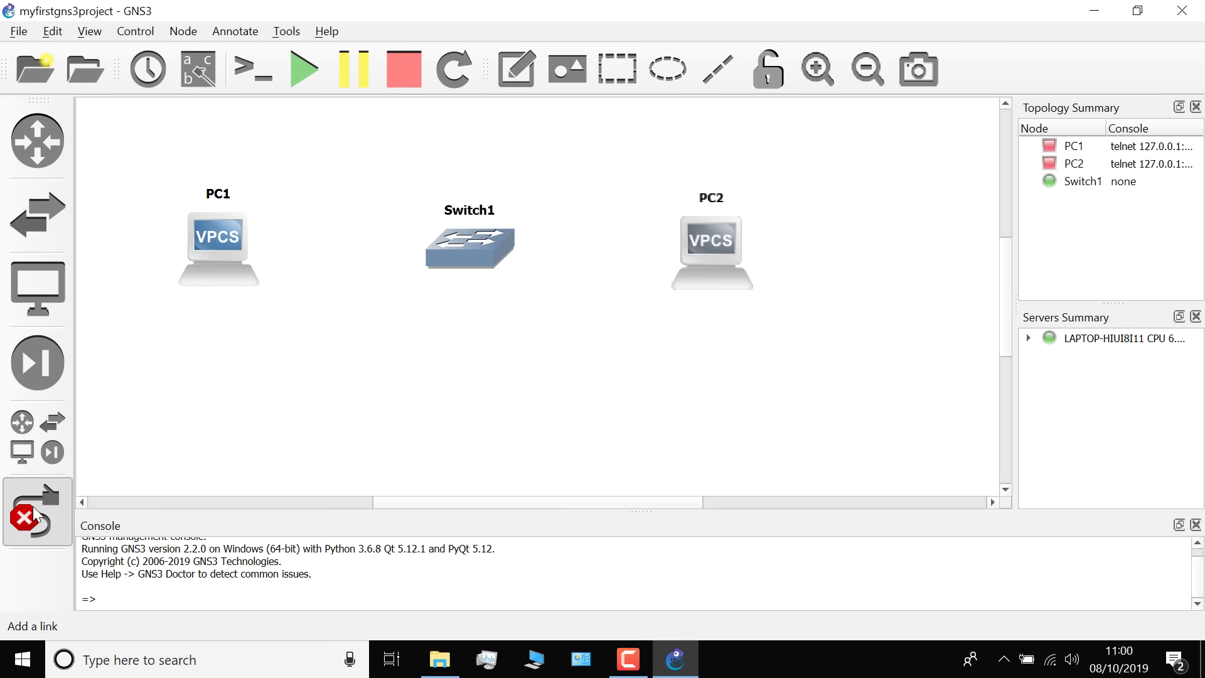
{"action": "left_click", "coordinate": [230, 234]}
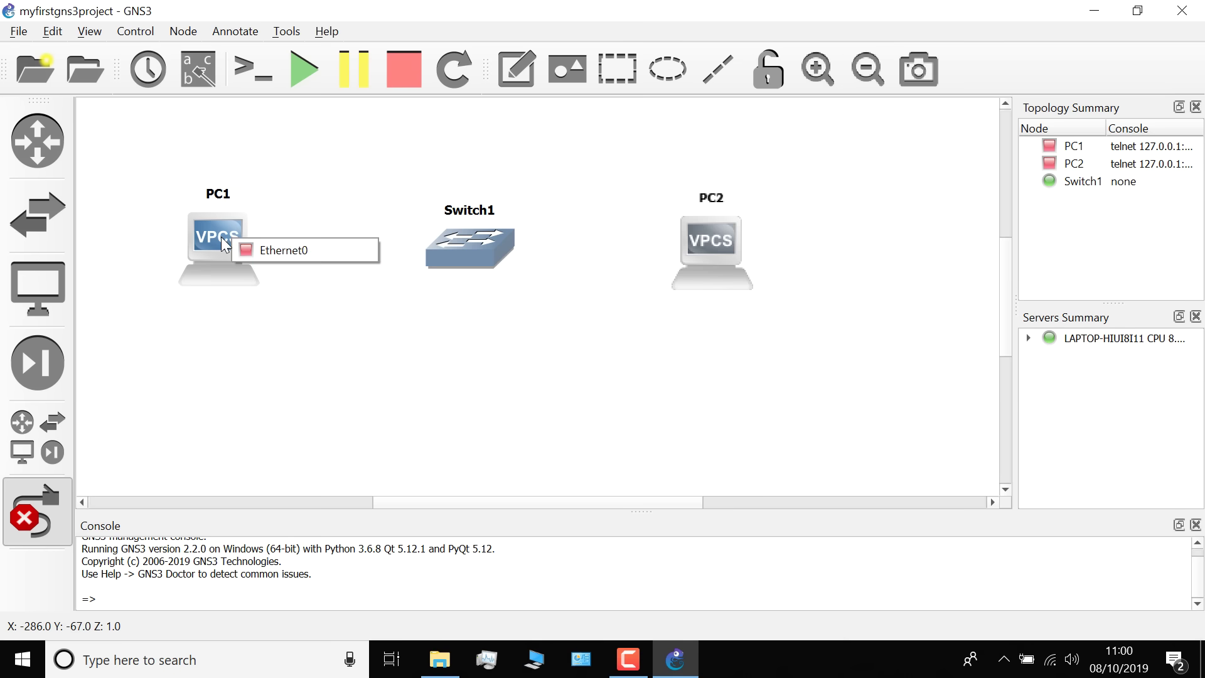
{"action": "left_click", "coordinate": [256, 247]}
{"action": "left_click", "coordinate": [447, 245]}
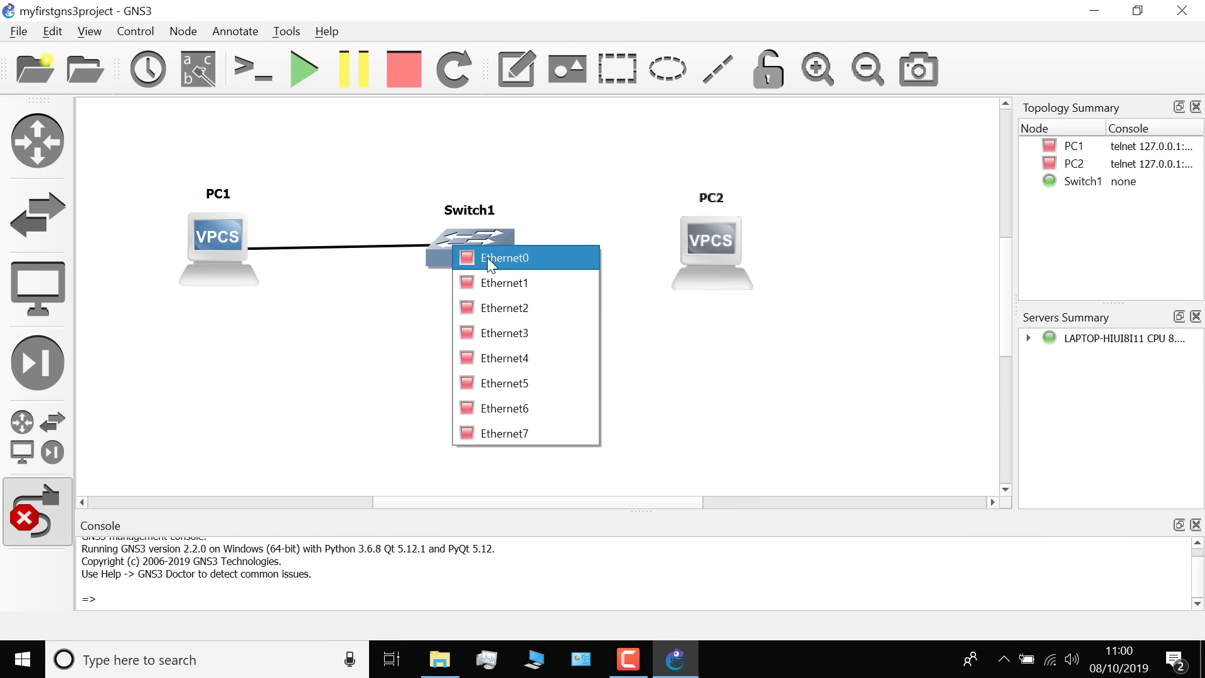
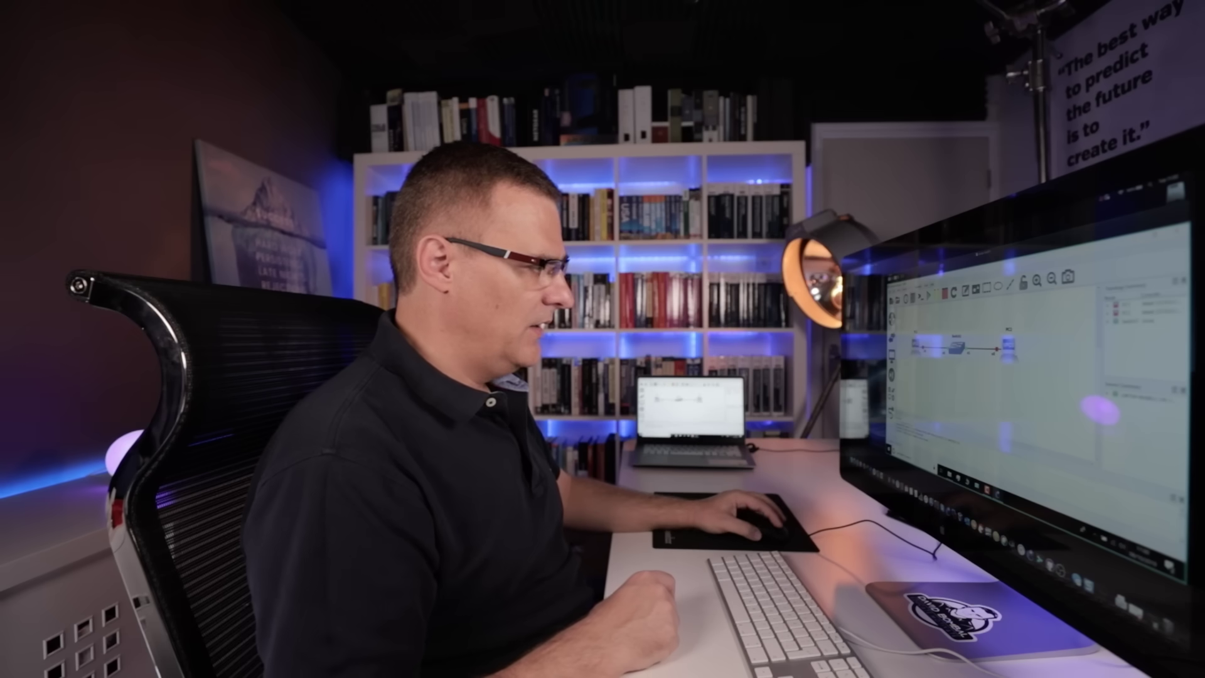
Change PC1's symbol to the Affinity-circle-blue client symbol
{"action": "mouse_move", "coordinate": [918, 351]}
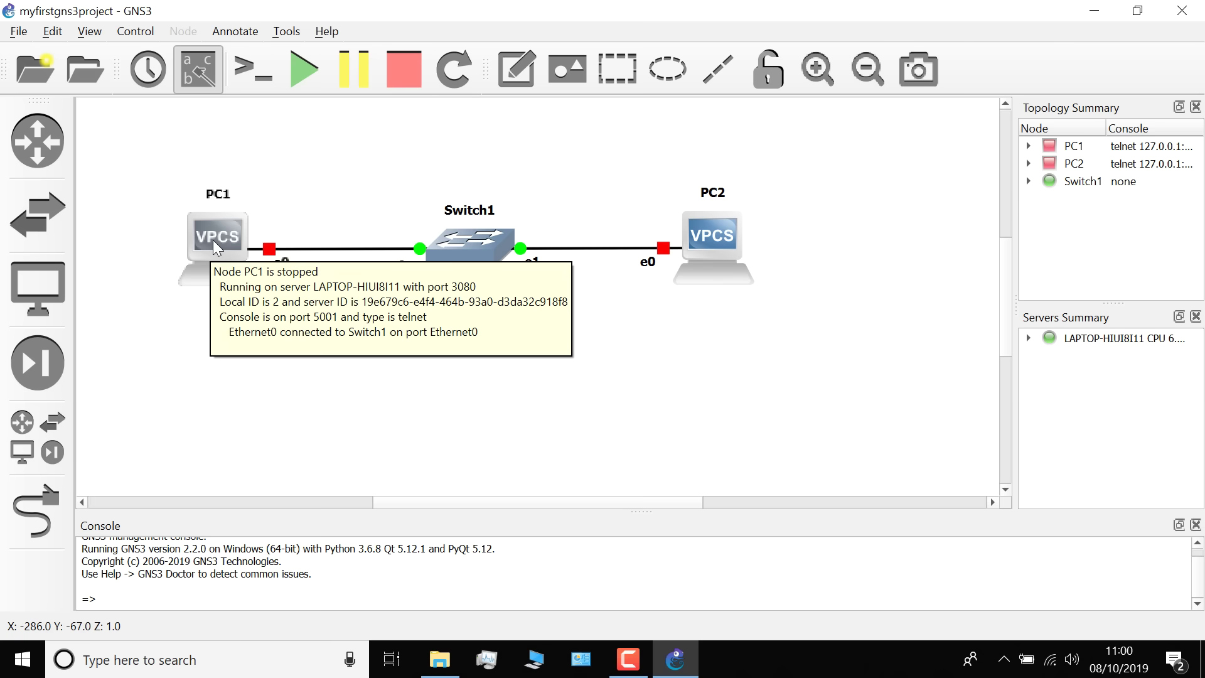
{"action": "right_click", "coordinate": [213, 239]}
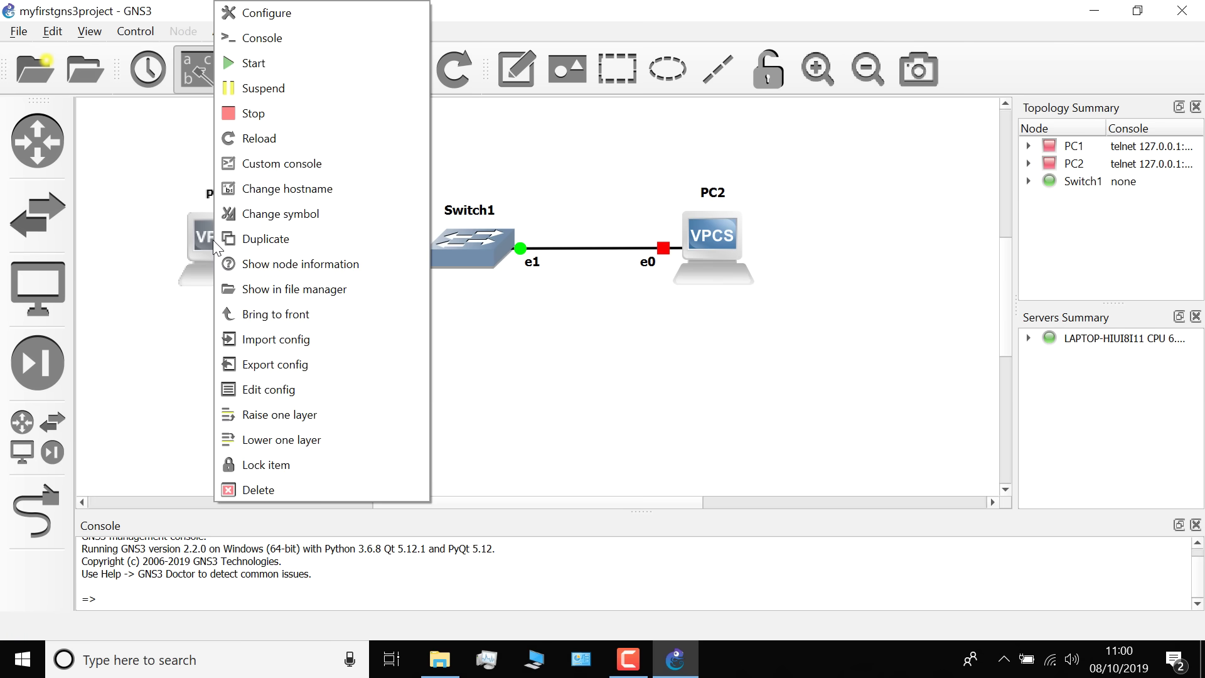
{"action": "left_click", "coordinate": [280, 214]}
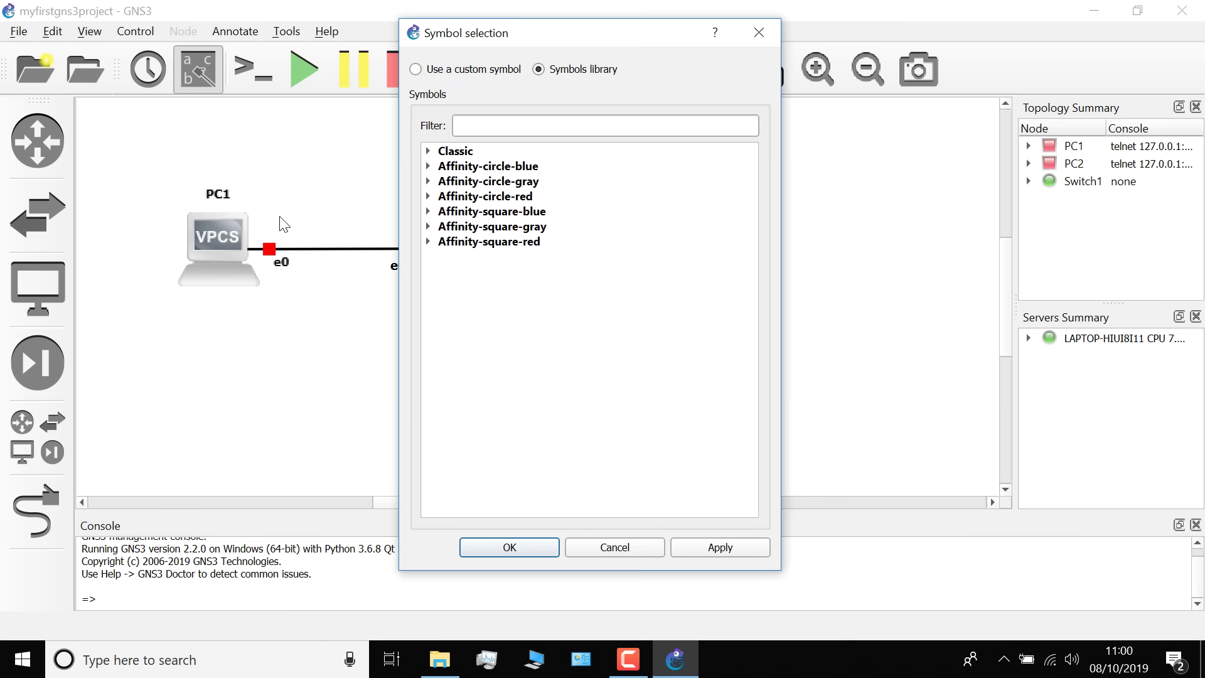
{"action": "left_click", "coordinate": [429, 167]}
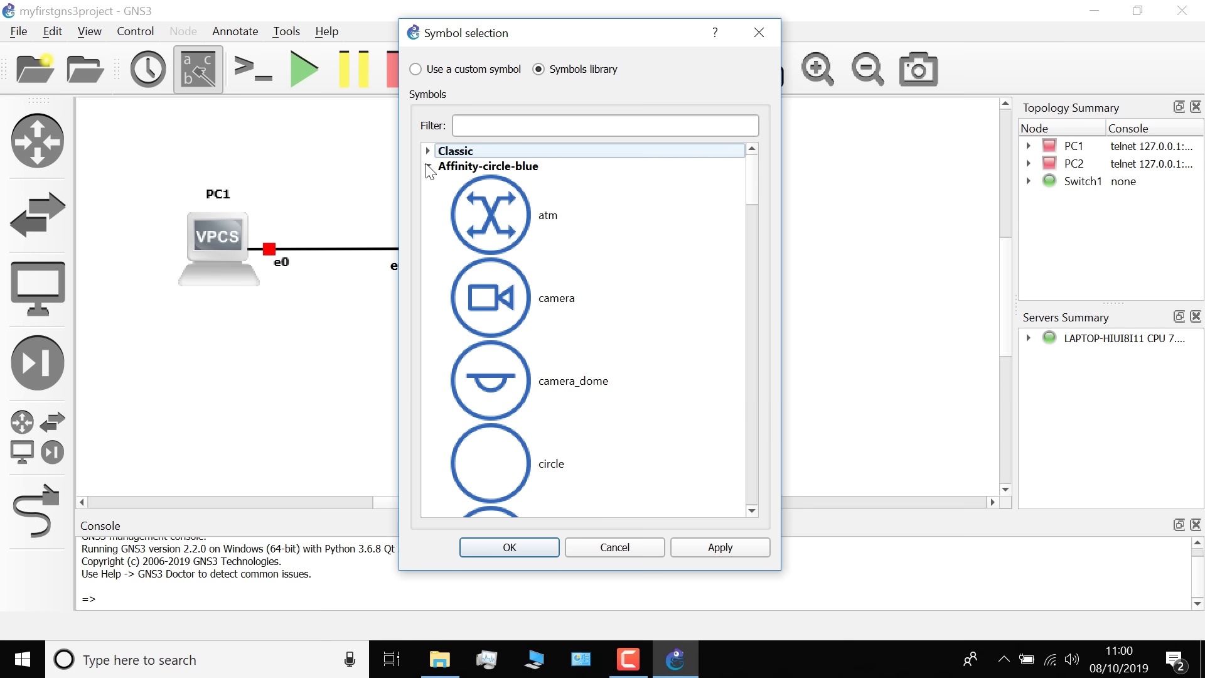
{"action": "left_click", "coordinate": [493, 128]}
{"action": "type", "text": "client"}
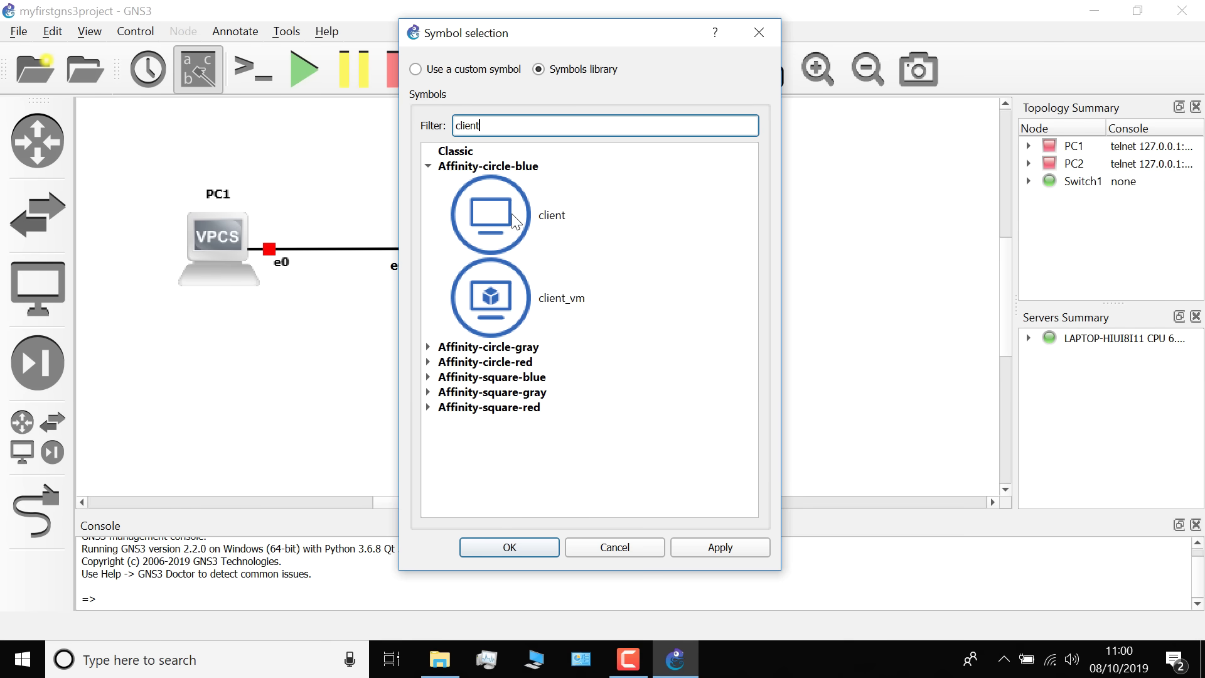
{"action": "left_click", "coordinate": [511, 214]}
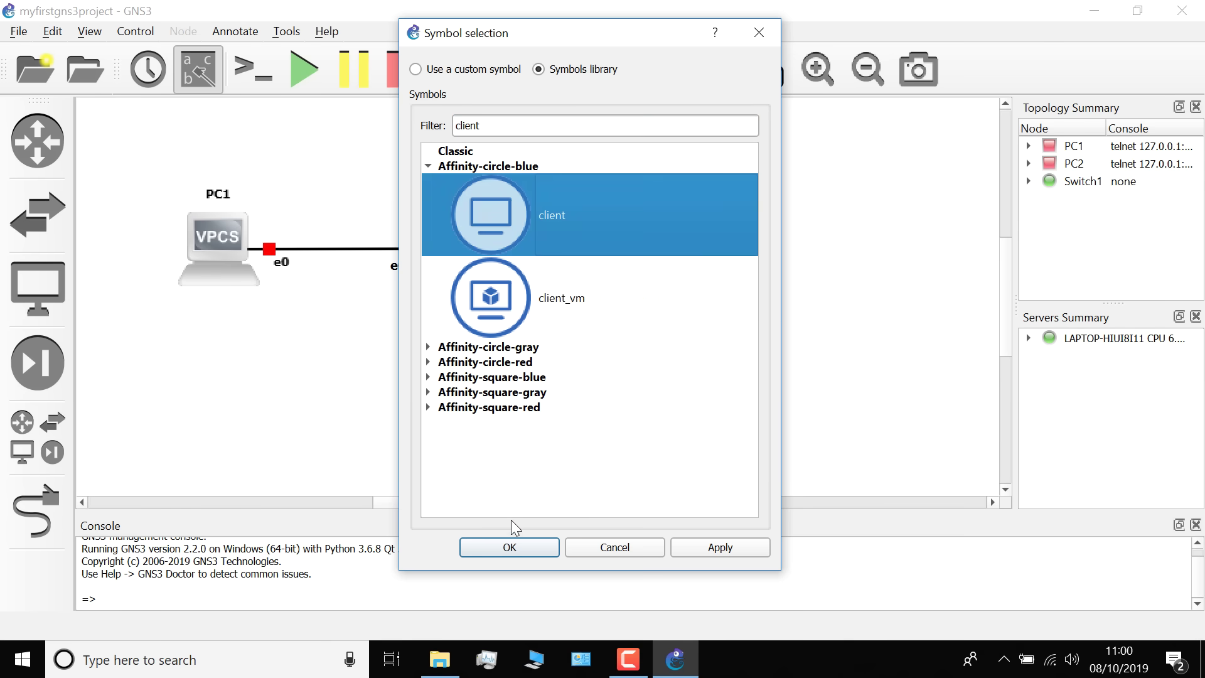
{"action": "left_click", "coordinate": [521, 544]}
{"action": "left_click", "coordinate": [326, 318]}
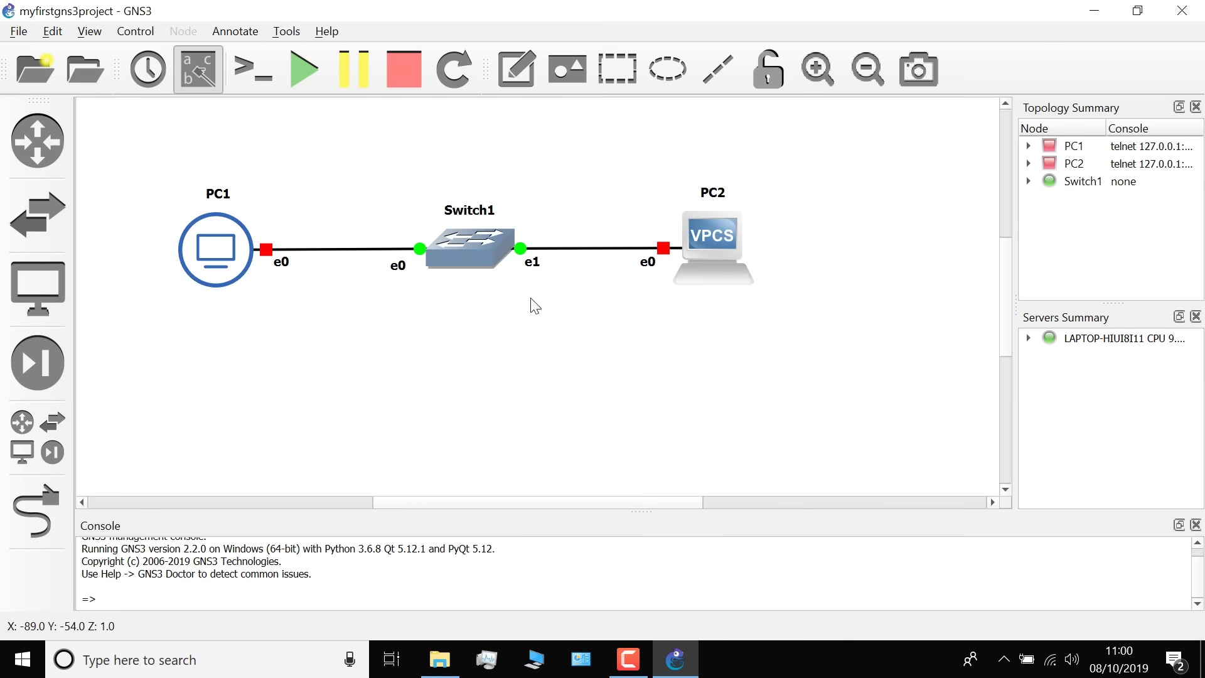
Change PC2's symbol to the Affinity-circle-blue client symbol
{"action": "right_click", "coordinate": [723, 231]}
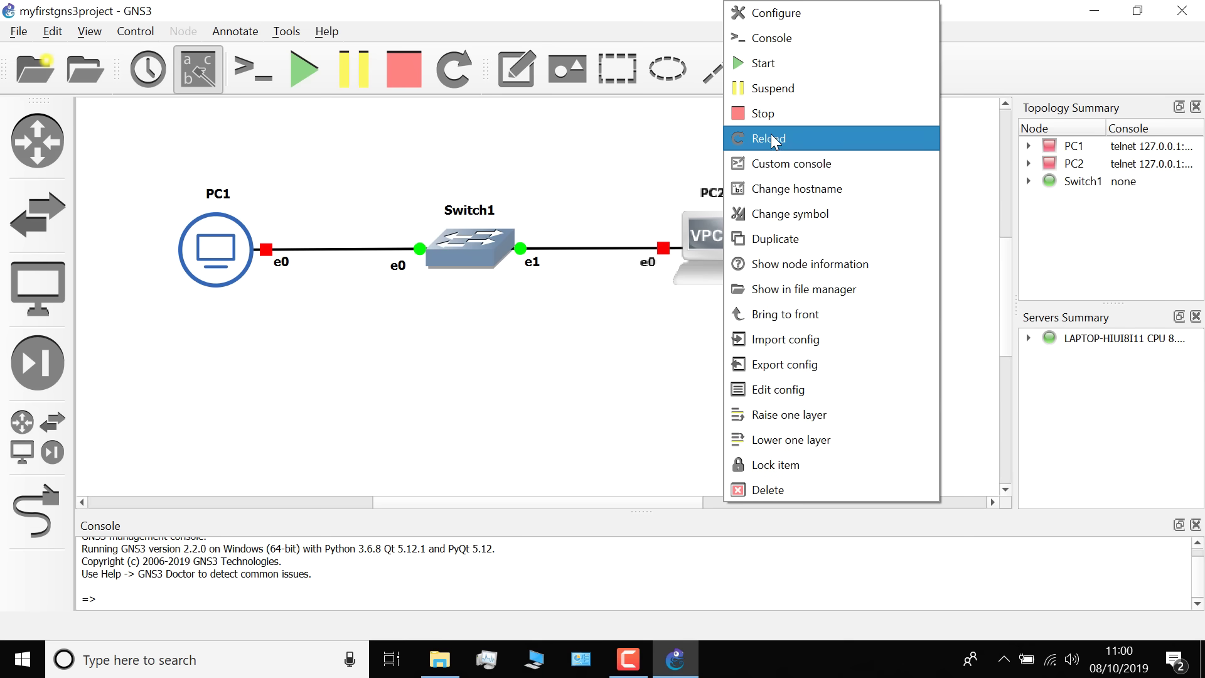
{"action": "left_click", "coordinate": [799, 217]}
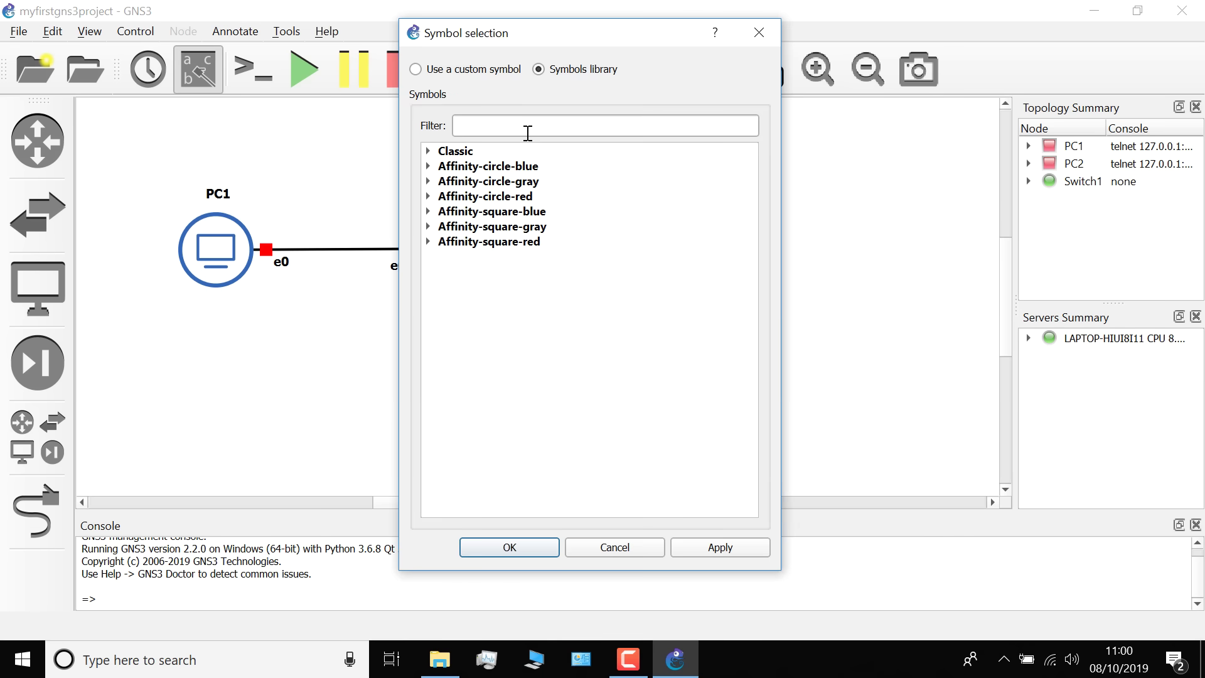
{"action": "left_click", "coordinate": [427, 166]}
{"action": "left_click", "coordinate": [492, 125]}
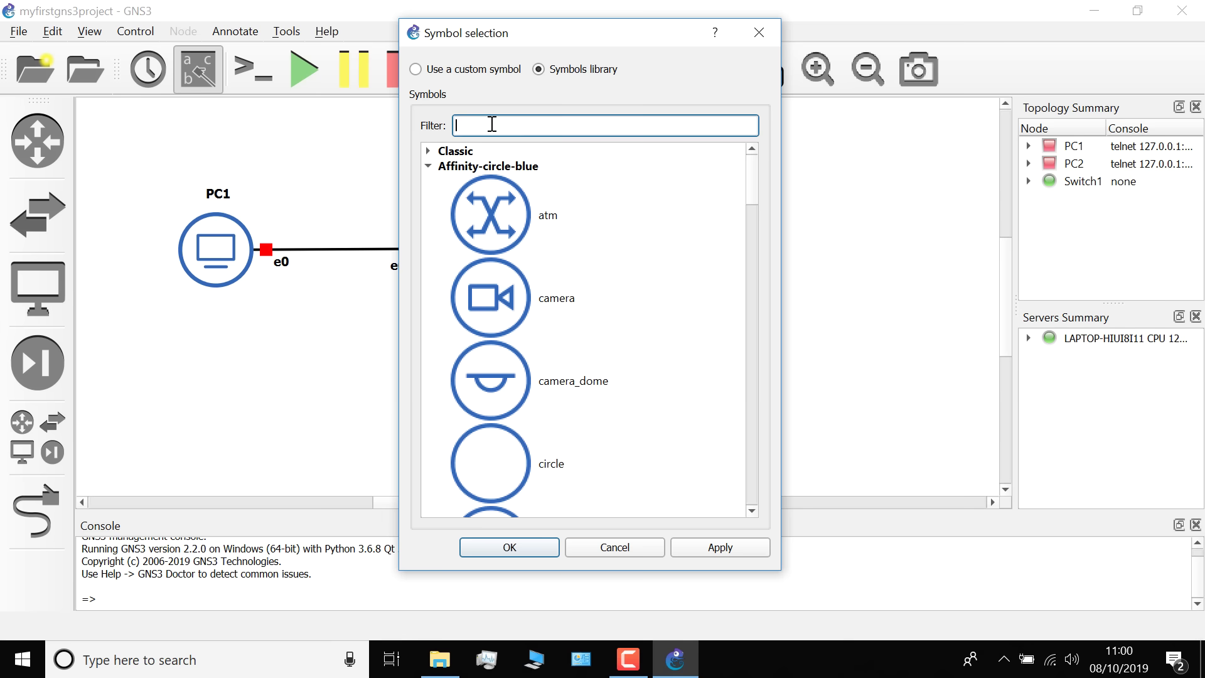
{"action": "type", "text": "cli"}
{"action": "left_click", "coordinate": [496, 200]}
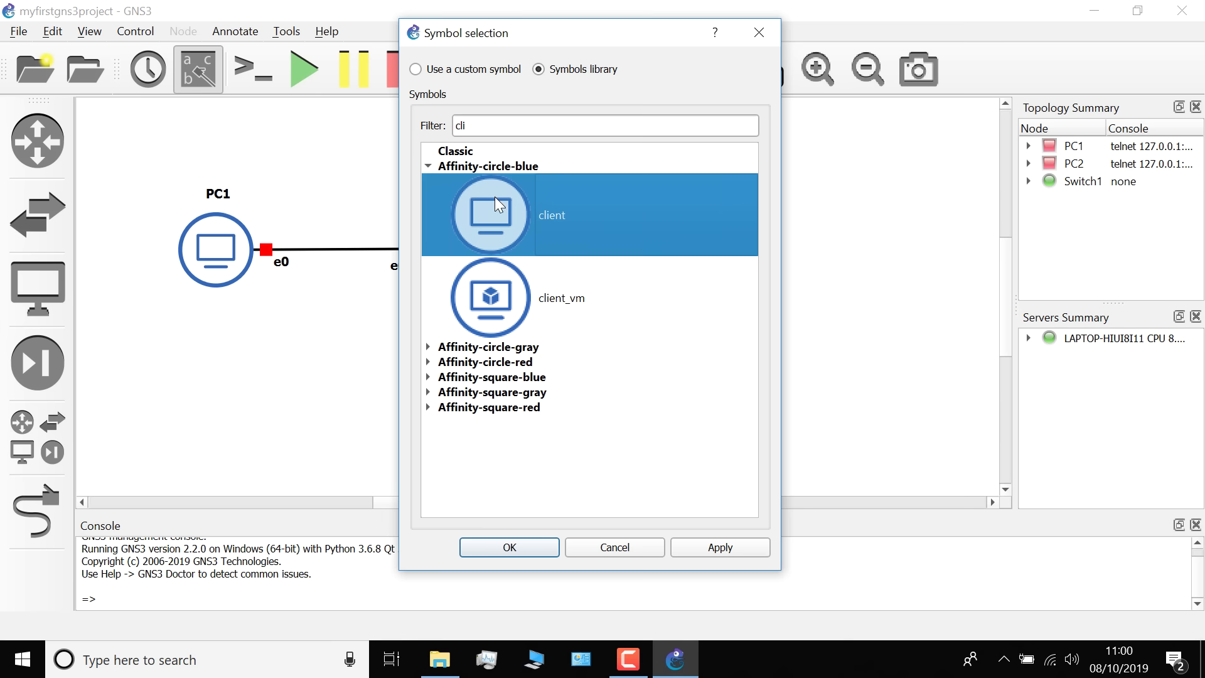
{"action": "left_click", "coordinate": [516, 547]}
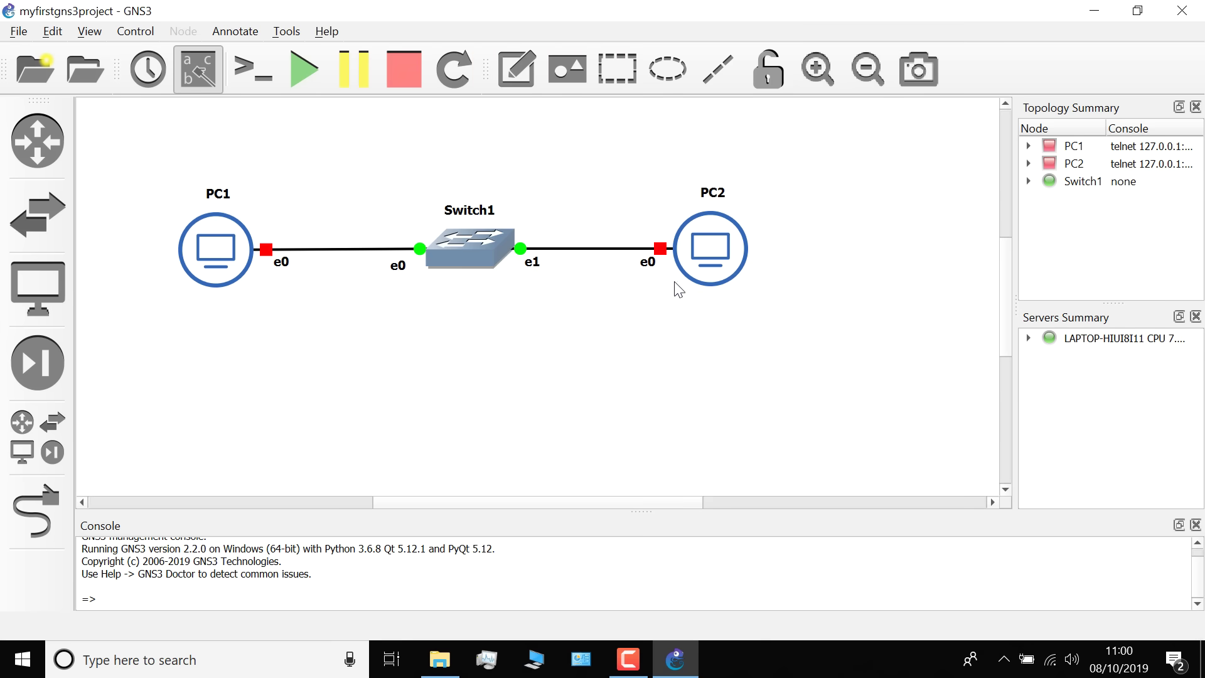
Give Switch1 the Affinity-square-blue switch symbol and nudge it level so both links run straight
{"action": "right_click", "coordinate": [479, 240]}
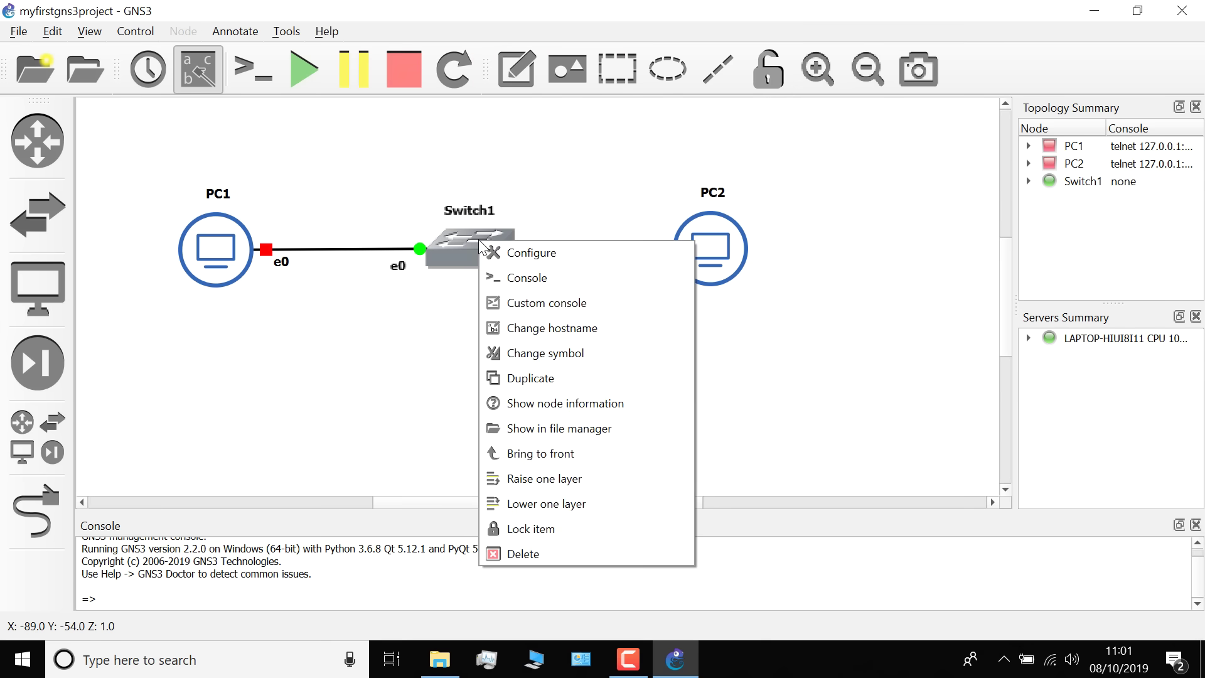
{"action": "left_click", "coordinate": [532, 349]}
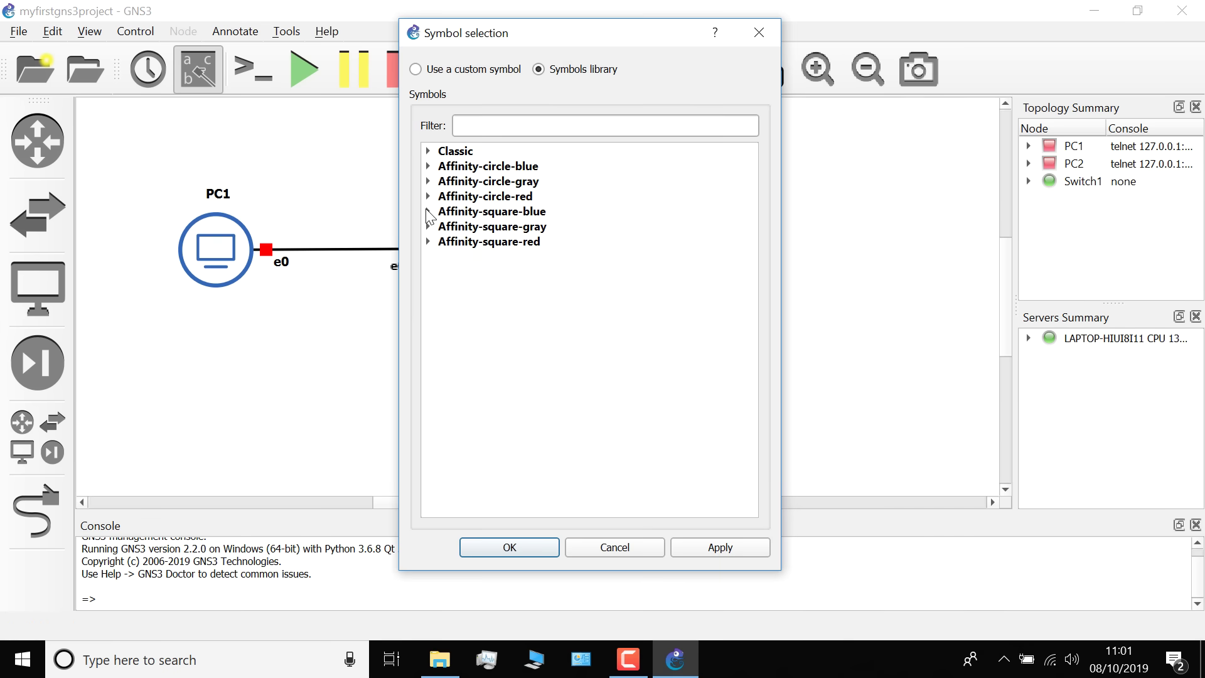
{"action": "left_click", "coordinate": [428, 213]}
{"action": "left_click", "coordinate": [508, 125]}
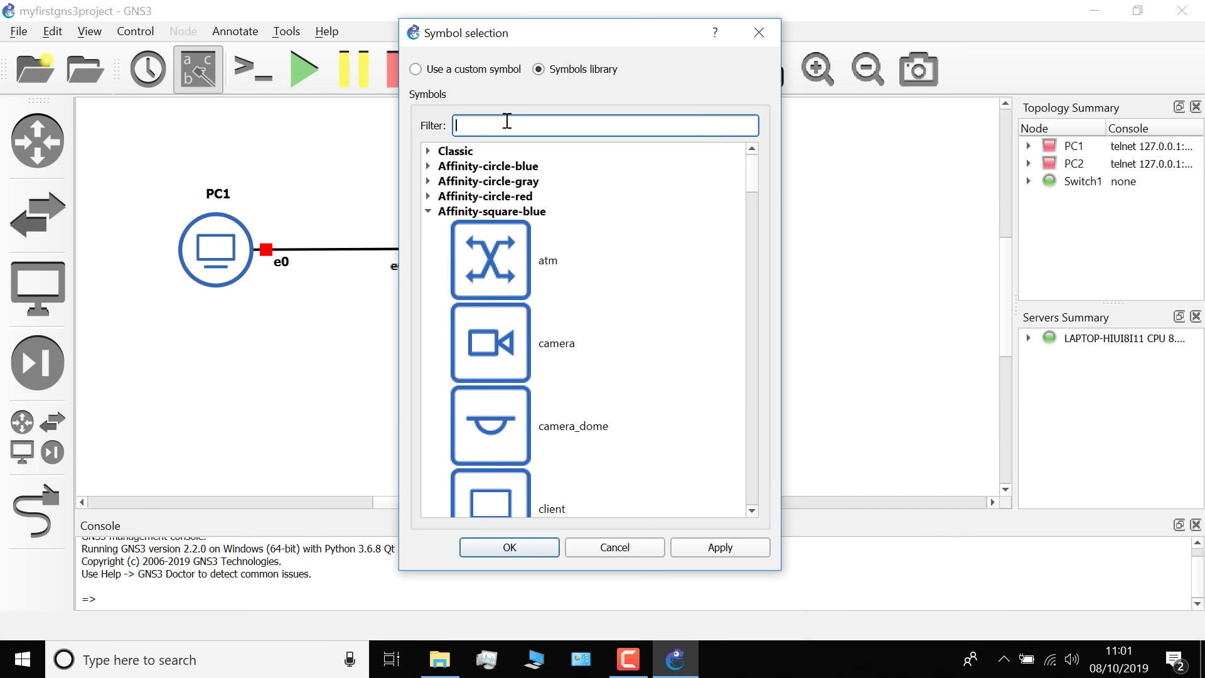
{"action": "type", "text": "swit"}
{"action": "left_click", "coordinate": [540, 265]}
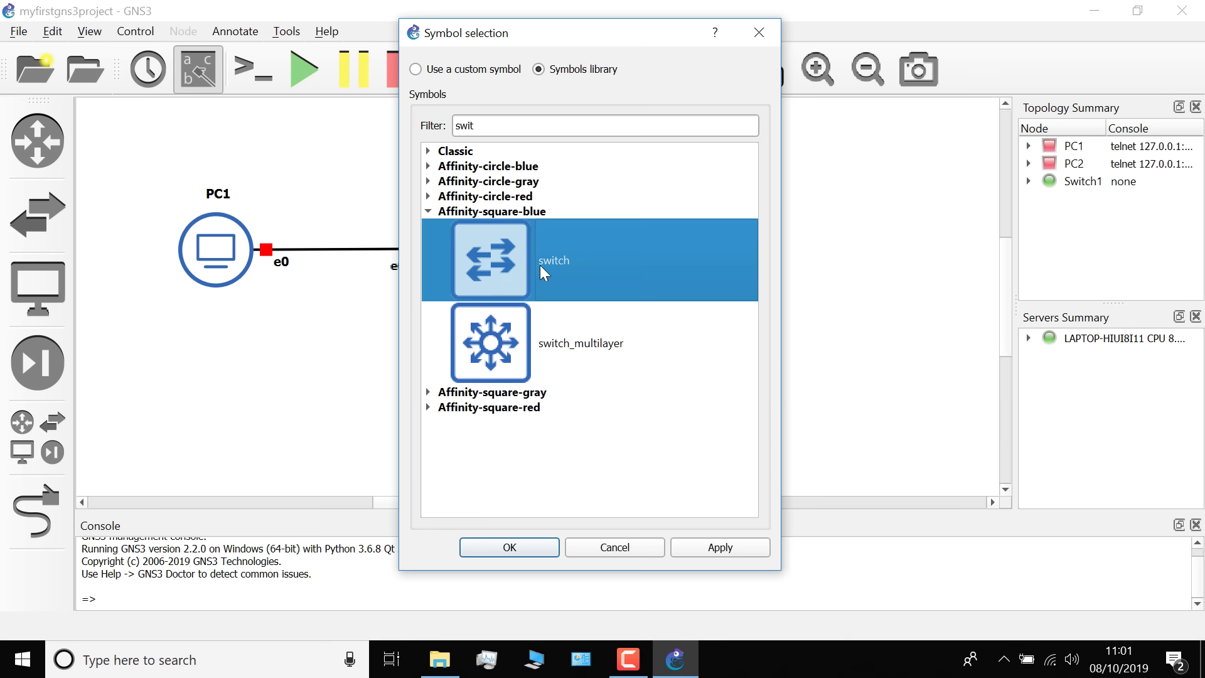
{"action": "left_click", "coordinate": [517, 555]}
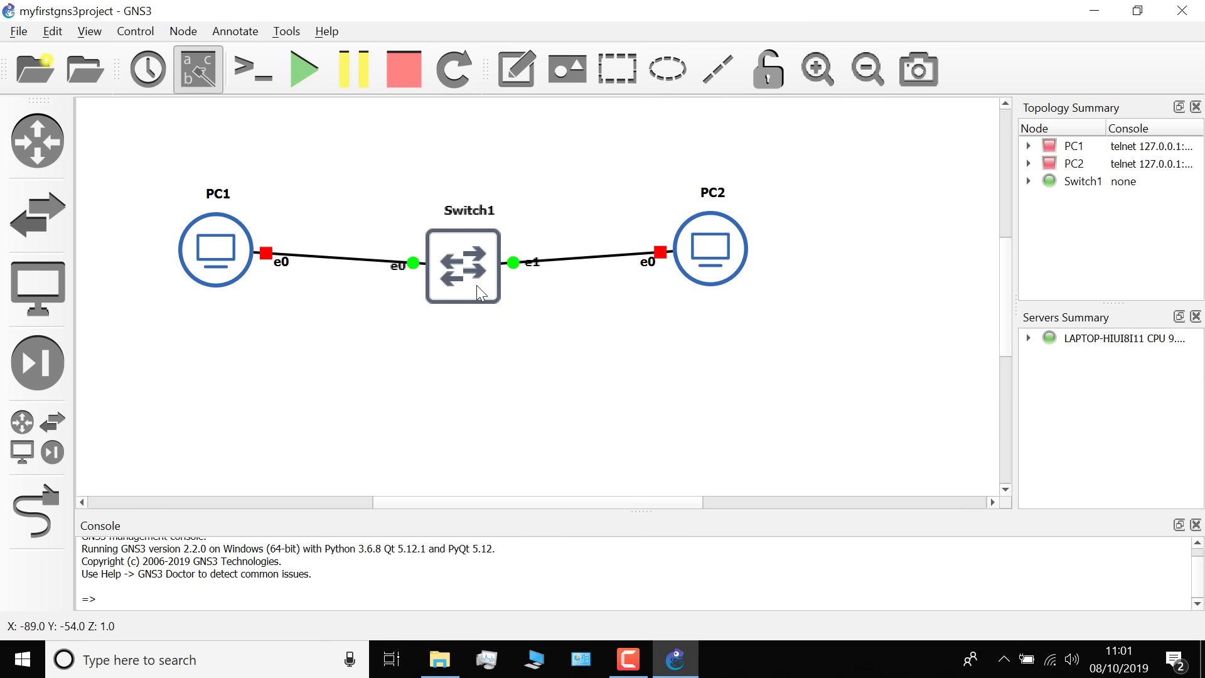
{"action": "left_click_drag", "start_coordinate": [476, 285], "coordinate": [482, 271]}
{"action": "left_click", "coordinate": [493, 309]}
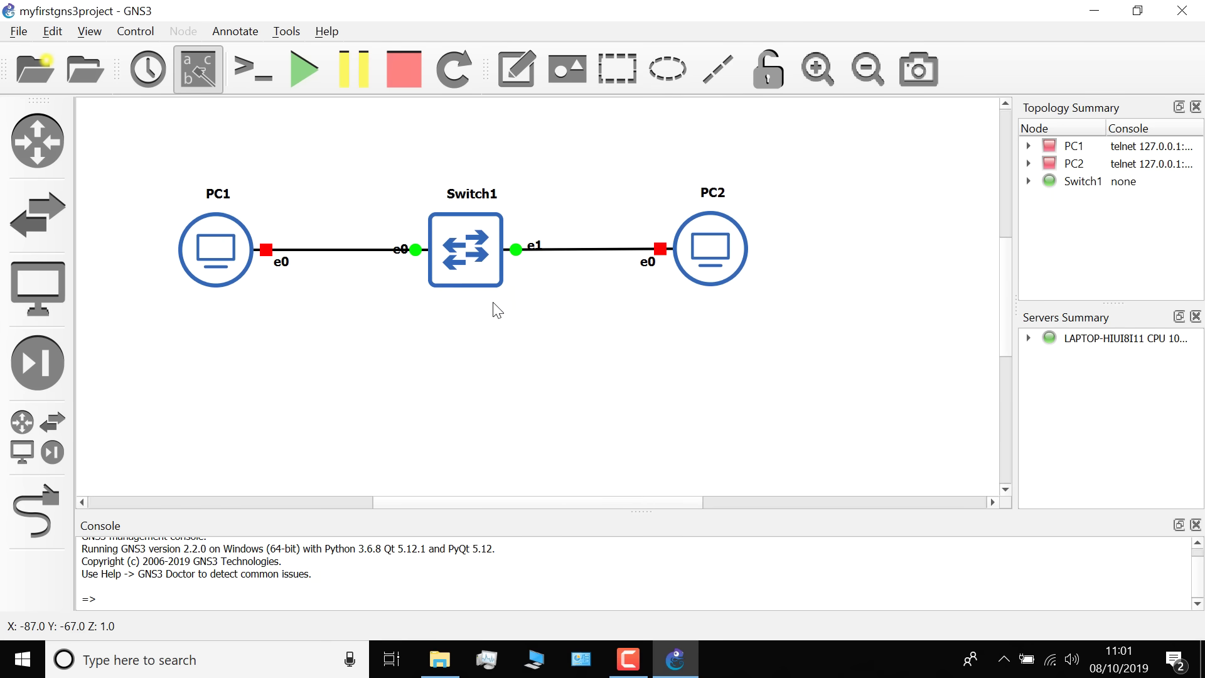
Turn on snap-to-grid and show the grid on the canvas
{"action": "left_click", "coordinate": [83, 33]}
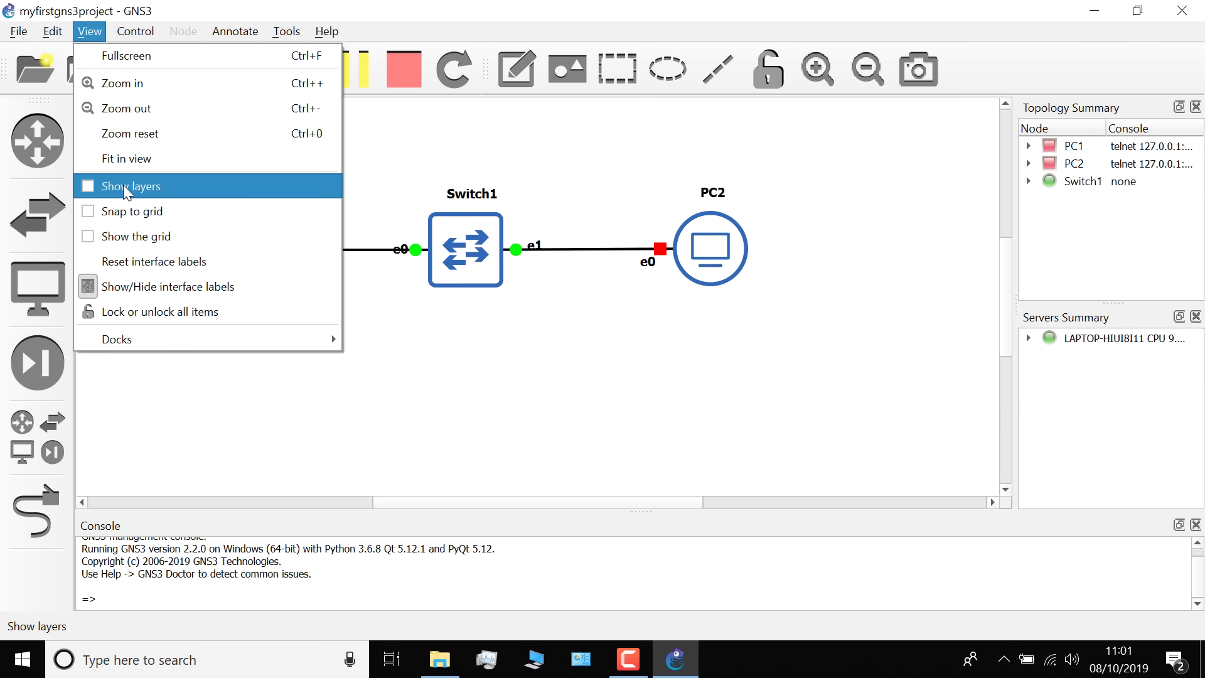
{"action": "left_click", "coordinate": [128, 212]}
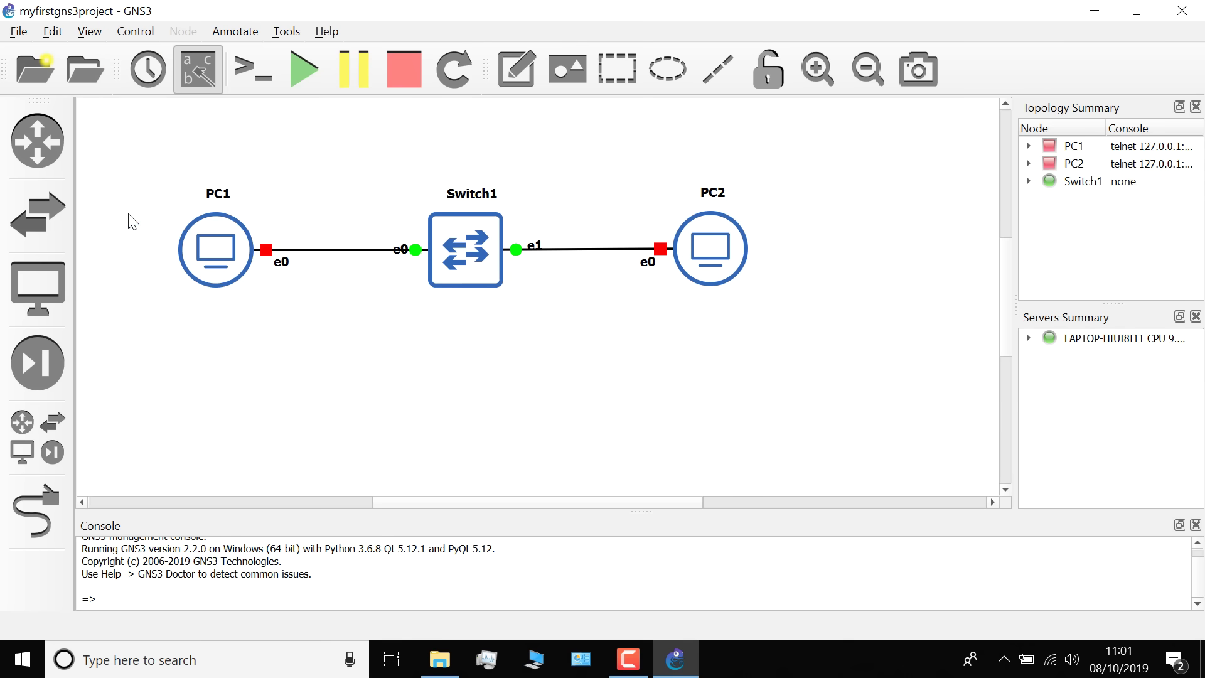
{"action": "left_click", "coordinate": [90, 30]}
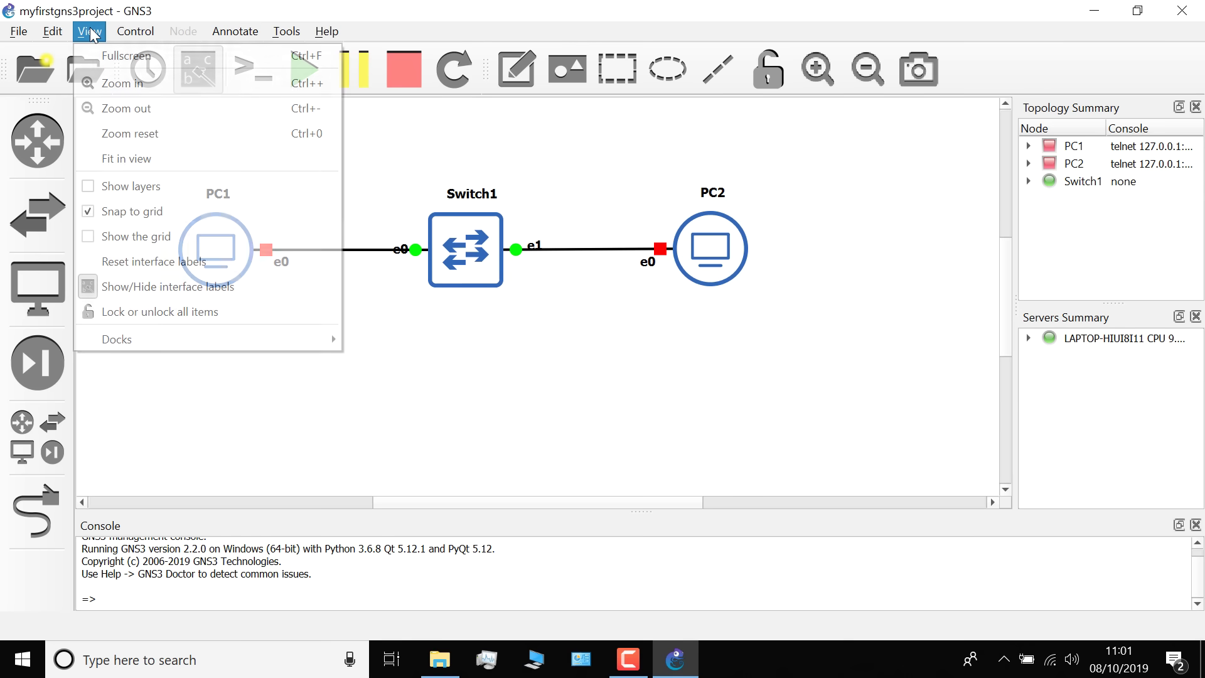
{"action": "left_click", "coordinate": [108, 237]}
Arrange PC1, Switch1 and PC2 evenly in one straight row, with the e0/e1 labels below the links
{"action": "left_click_drag", "start_coordinate": [439, 247], "coordinate": [396, 282]}
{"action": "left_click_drag", "start_coordinate": [678, 276], "coordinate": [599, 323]}
{"action": "left_click_drag", "start_coordinate": [213, 266], "coordinate": [255, 306]}
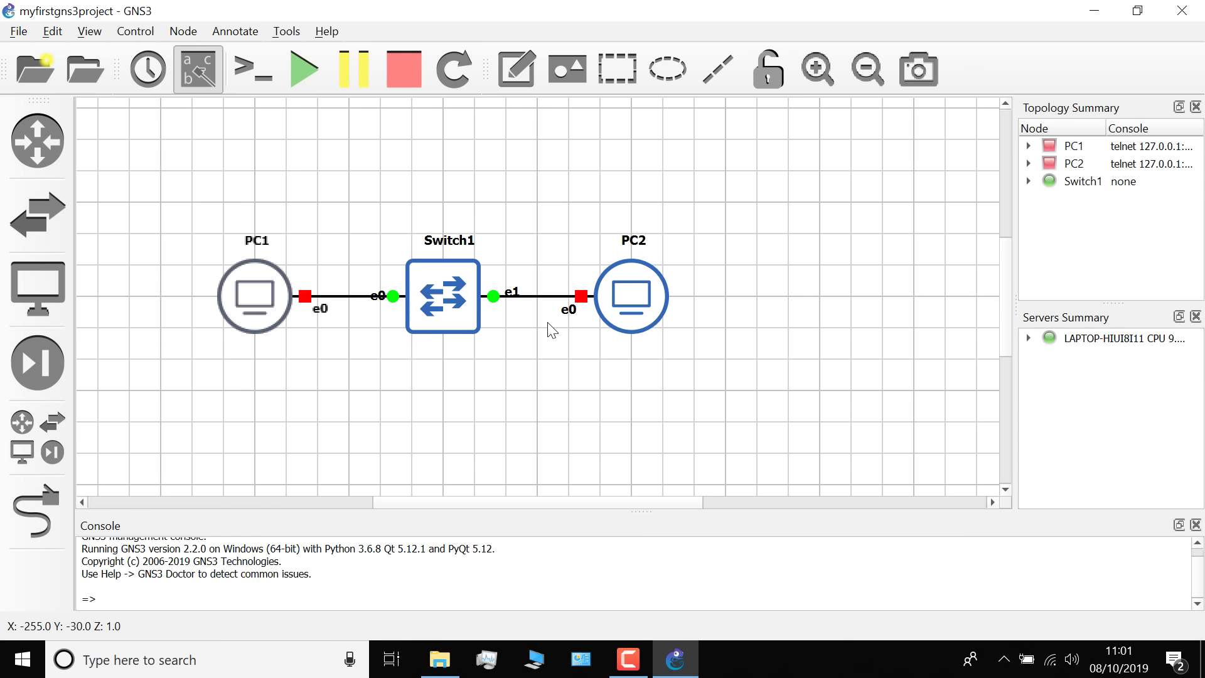
{"action": "left_click_drag", "start_coordinate": [516, 298], "coordinate": [511, 315]}
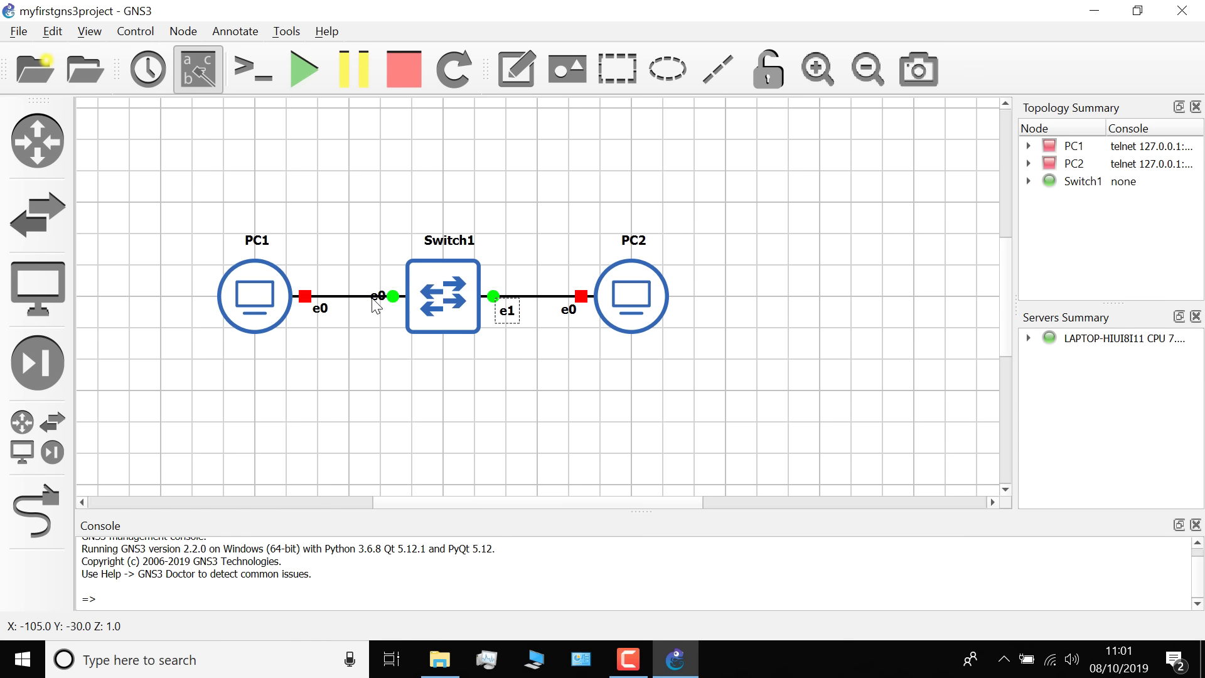
{"action": "left_click_drag", "start_coordinate": [378, 299], "coordinate": [379, 316]}
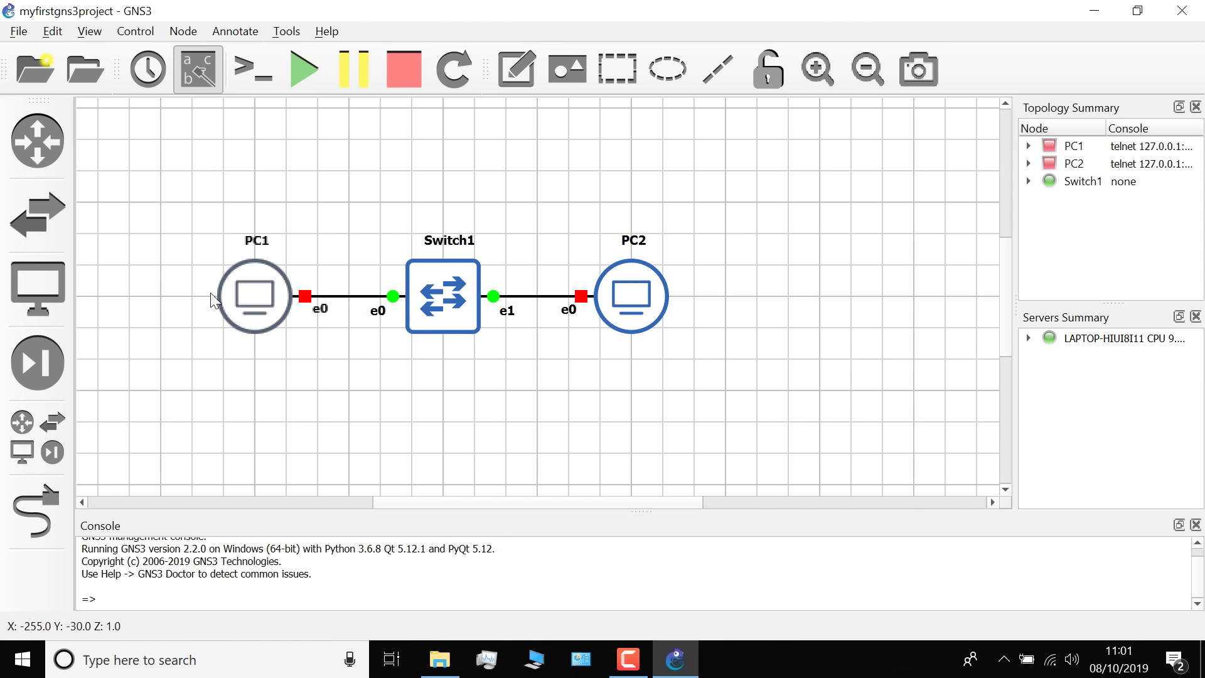
{"action": "left_click_drag", "start_coordinate": [254, 295], "coordinate": [161, 295]}
{"action": "left_click_drag", "start_coordinate": [623, 288], "coordinate": [717, 287]}
{"action": "left_click", "coordinate": [624, 266]}
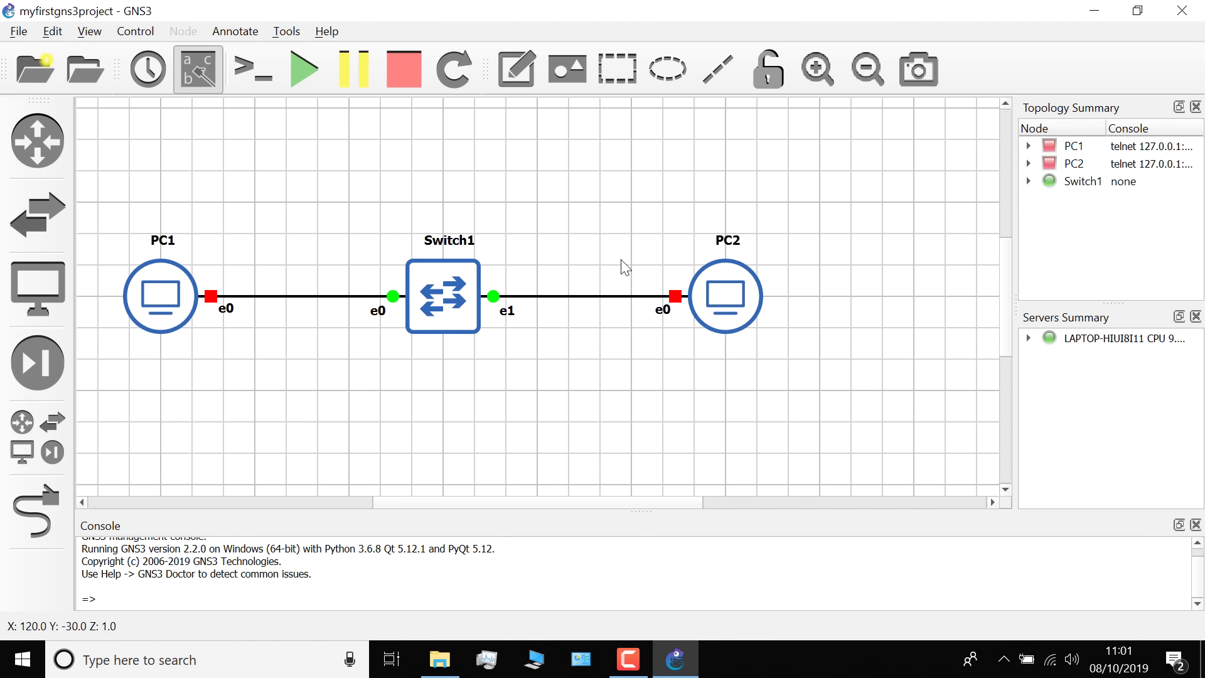
Zoom in on the topology and bring up the View display options
{"action": "left_click", "coordinate": [818, 68]}
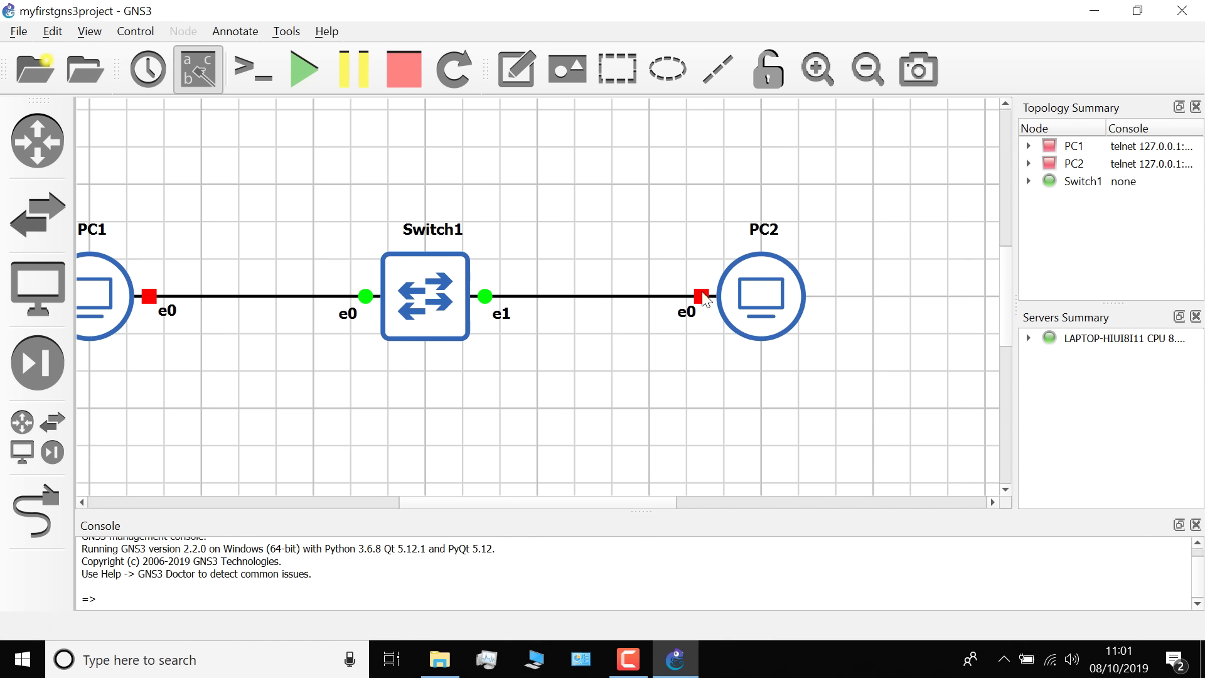
{"action": "left_click_drag", "start_coordinate": [567, 506], "coordinate": [535, 504]}
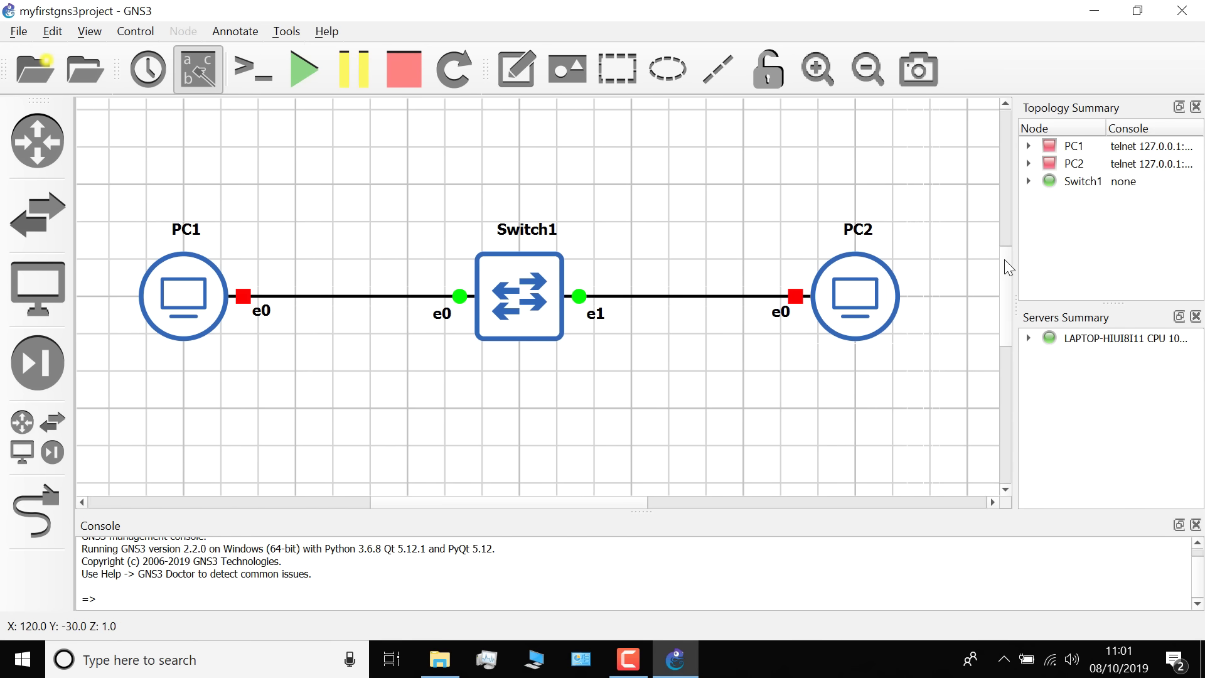
{"action": "left_click_drag", "start_coordinate": [1005, 258], "coordinate": [1009, 279]}
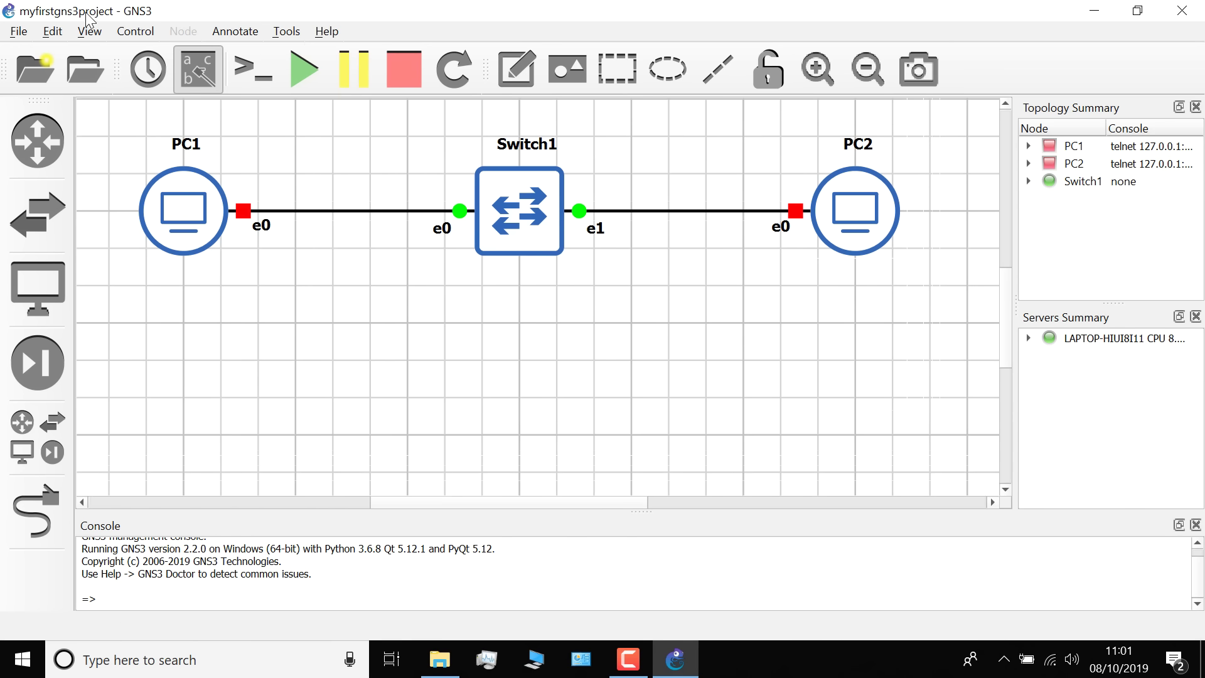
{"action": "left_click", "coordinate": [90, 32]}
{"action": "left_click", "coordinate": [104, 208]}
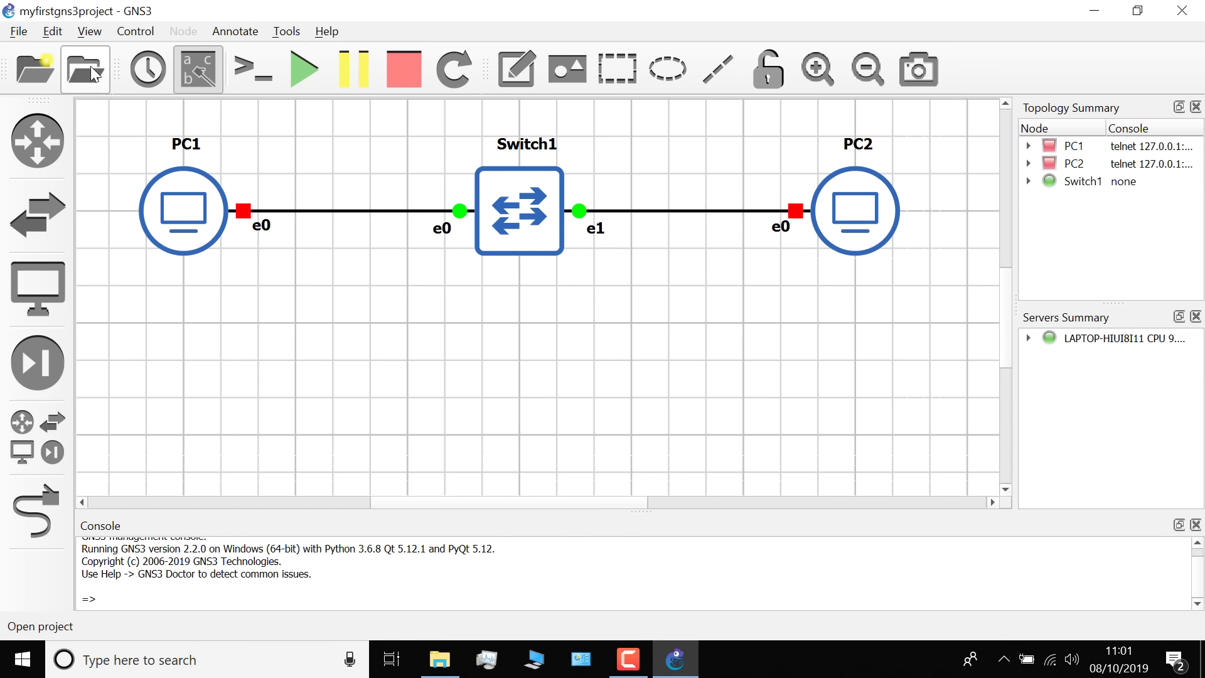
{"action": "left_click", "coordinate": [91, 31]}
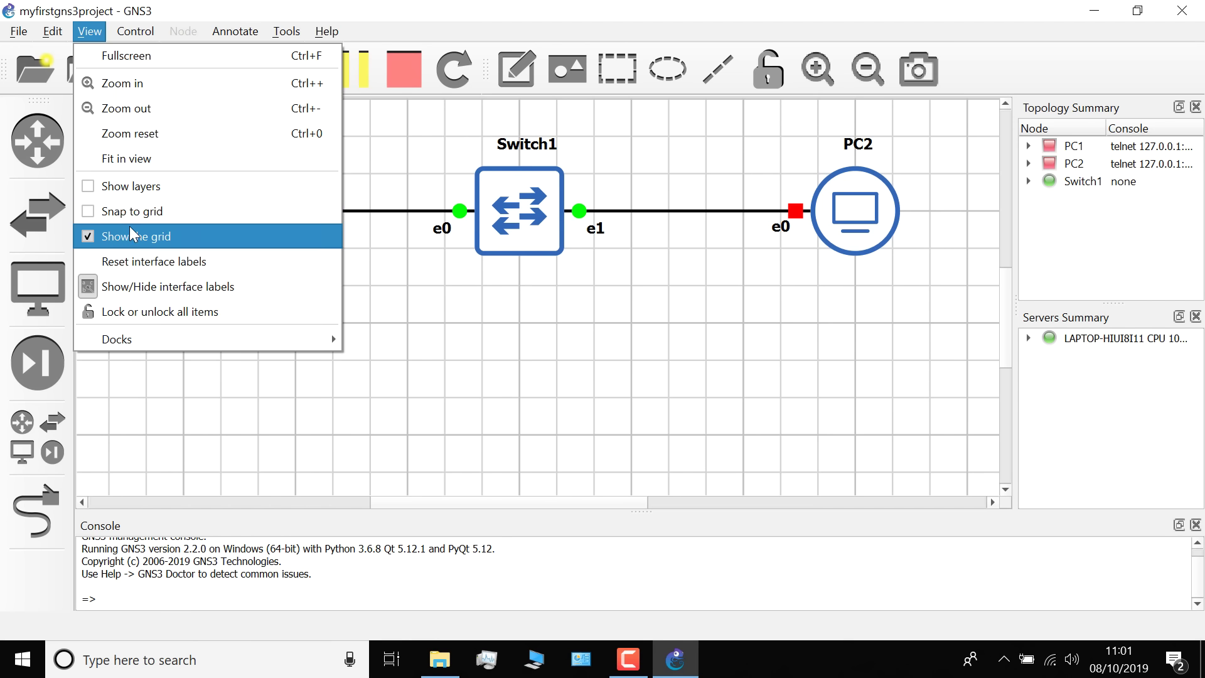
Hide the canvas grid and start PC1, Switch1 and PC2
{"action": "left_click", "coordinate": [132, 235]}
{"action": "left_click", "coordinate": [526, 149]}
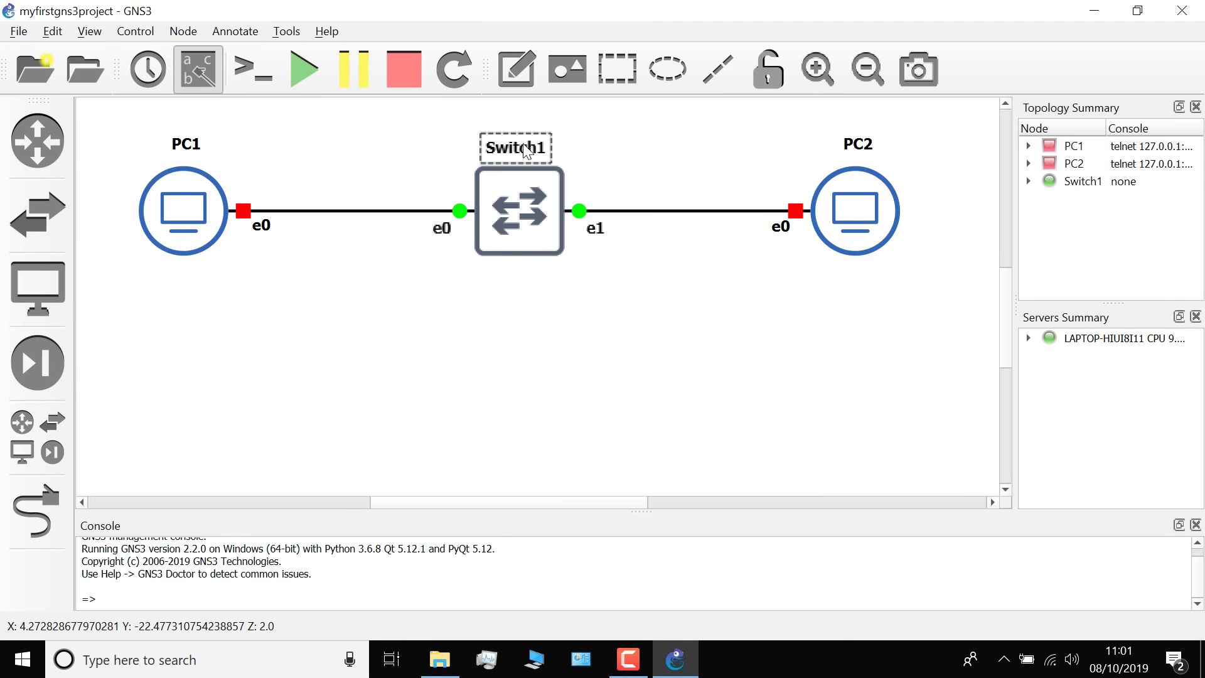
{"action": "left_click", "coordinate": [603, 138]}
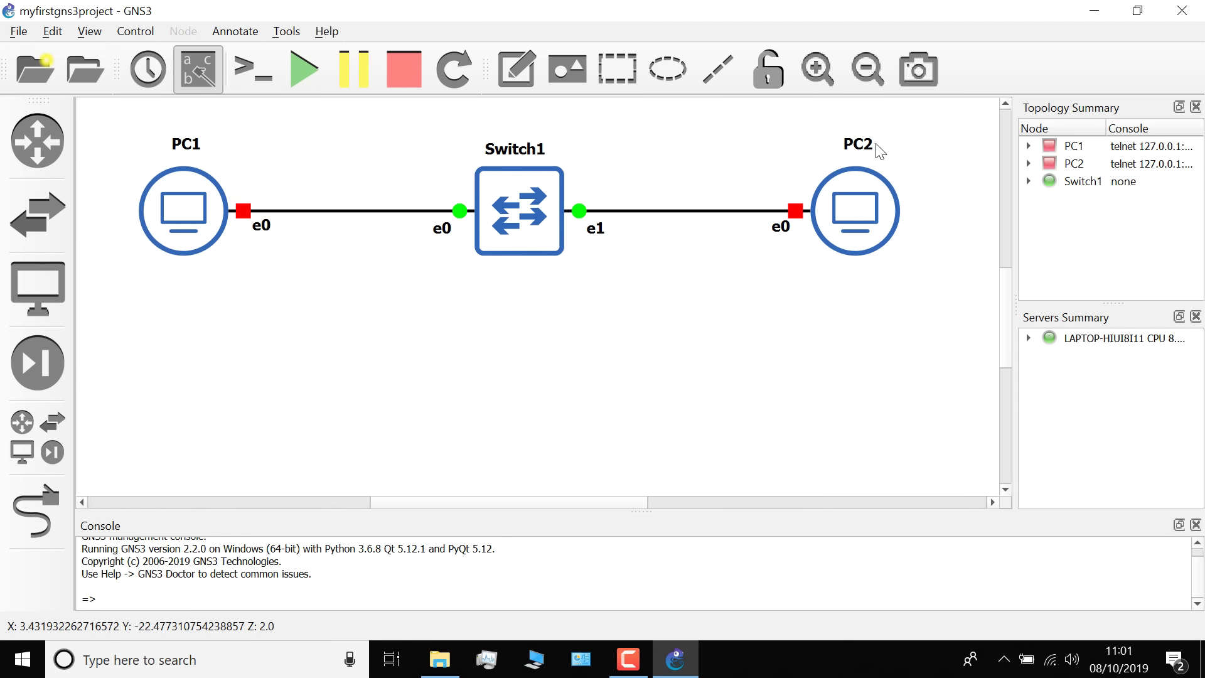
{"action": "left_click", "coordinate": [307, 67]}
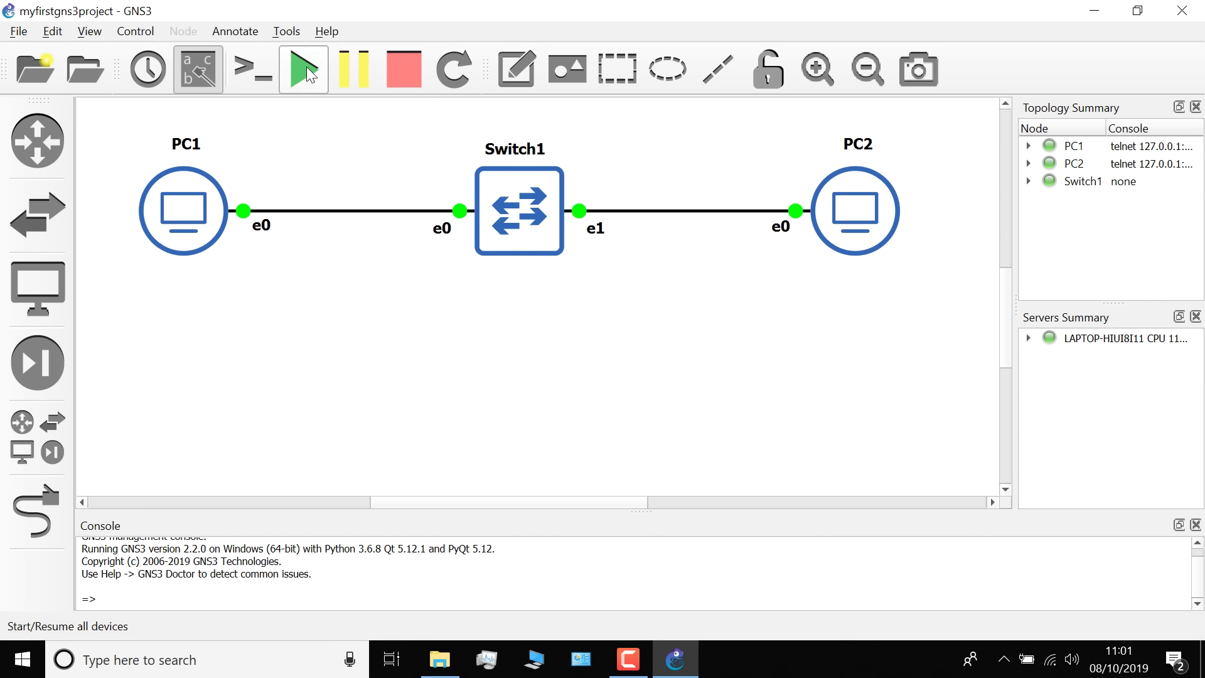
Open a single console window, reposition it, then close it
{"action": "left_click", "coordinate": [263, 74]}
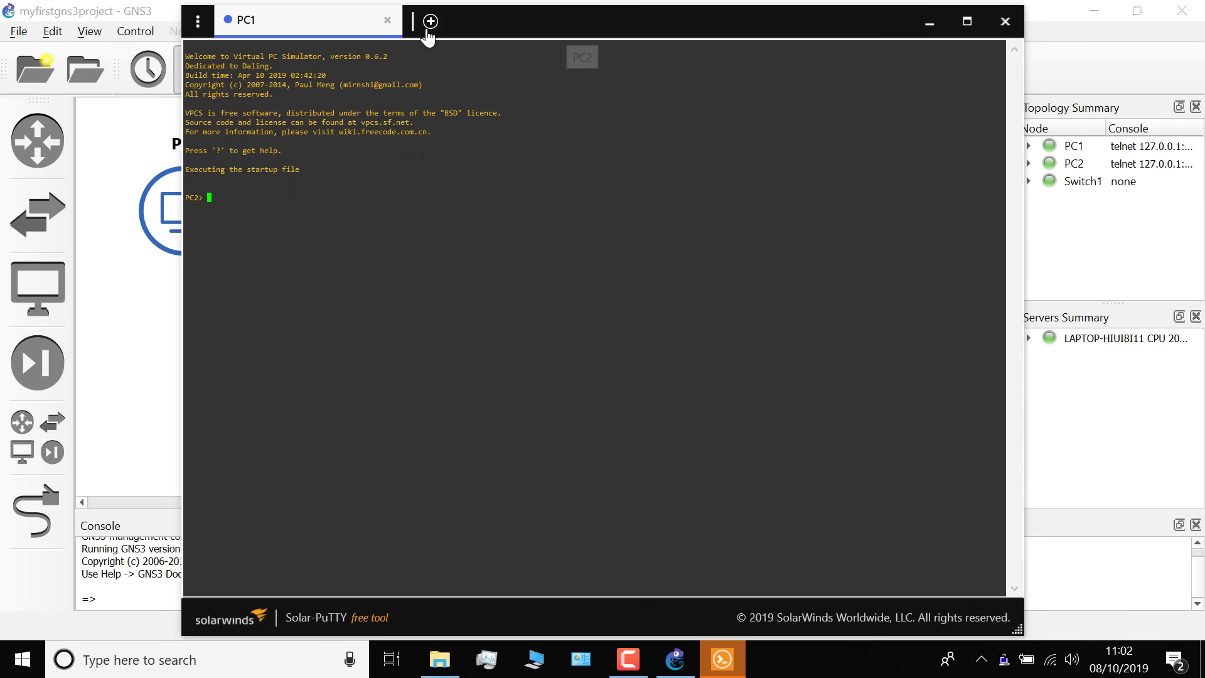
{"action": "left_click_drag", "start_coordinate": [434, 25], "coordinate": [484, 89]}
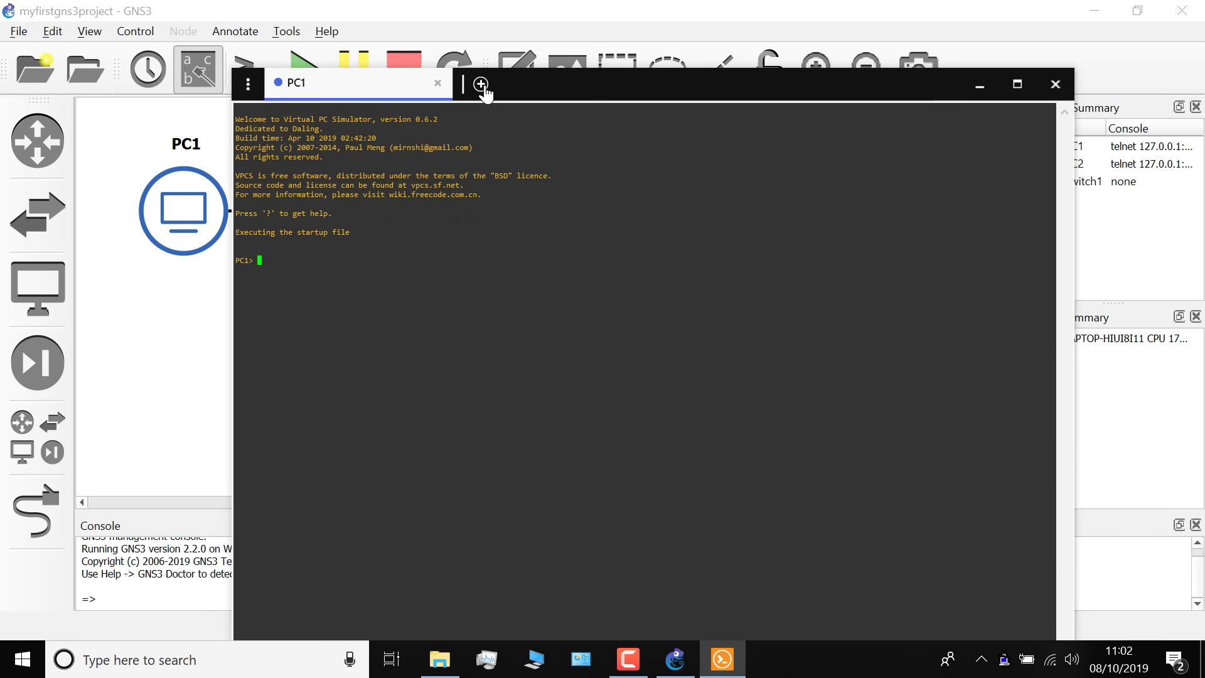
{"action": "left_click", "coordinate": [1056, 84]}
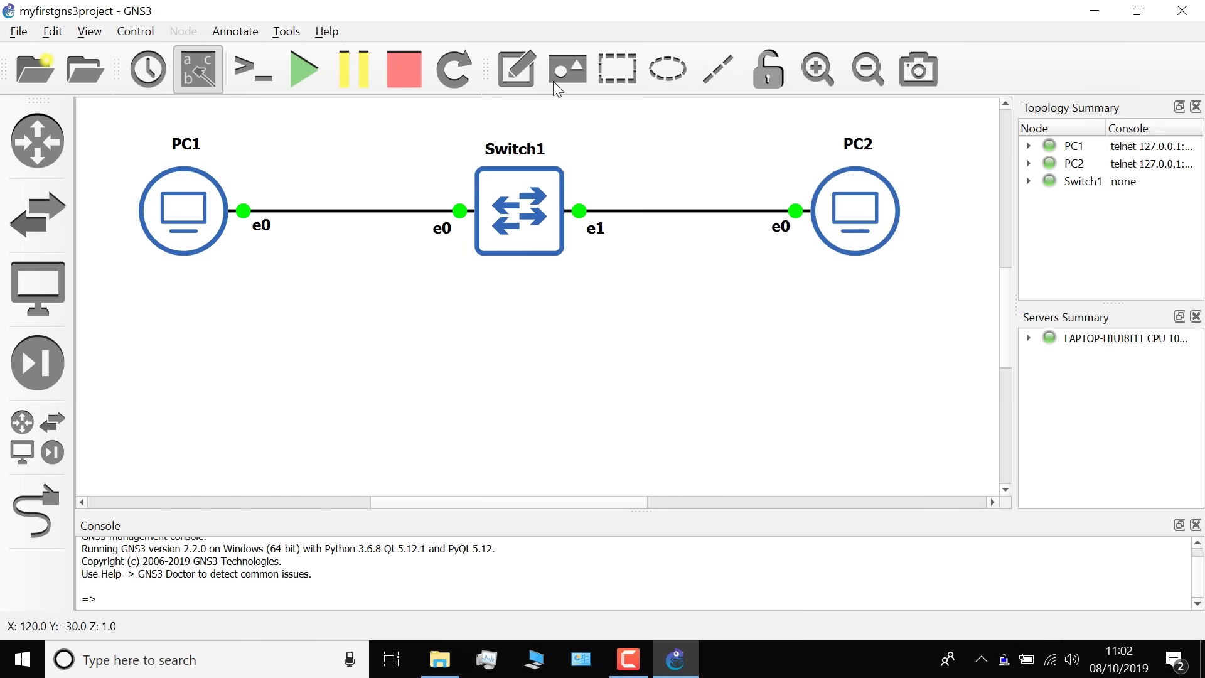
Open consoles to all devices and bring up fresh VPCS prompts in the PC1 and PC2 tabs
{"action": "left_click", "coordinate": [256, 60]}
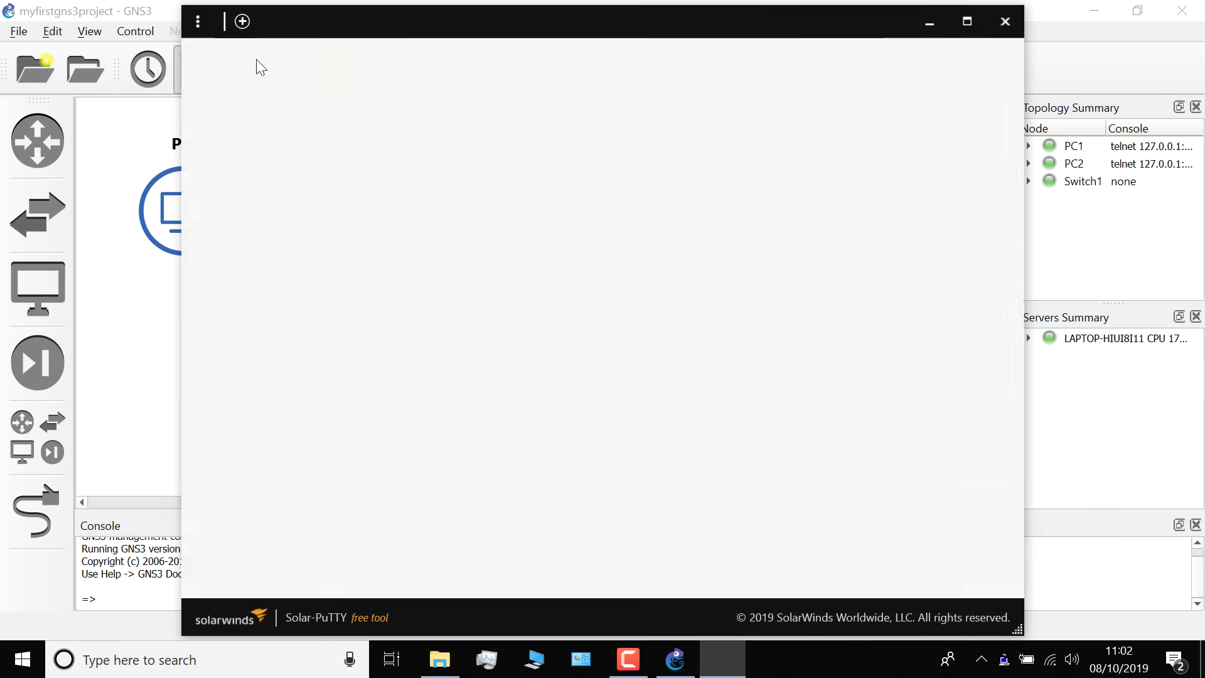
{"action": "left_click", "coordinate": [460, 25]}
{"action": "key", "text": "Return"}
{"action": "key", "text": "Return"}
{"action": "key", "text": "Return"}
{"action": "key", "text": "Return"}
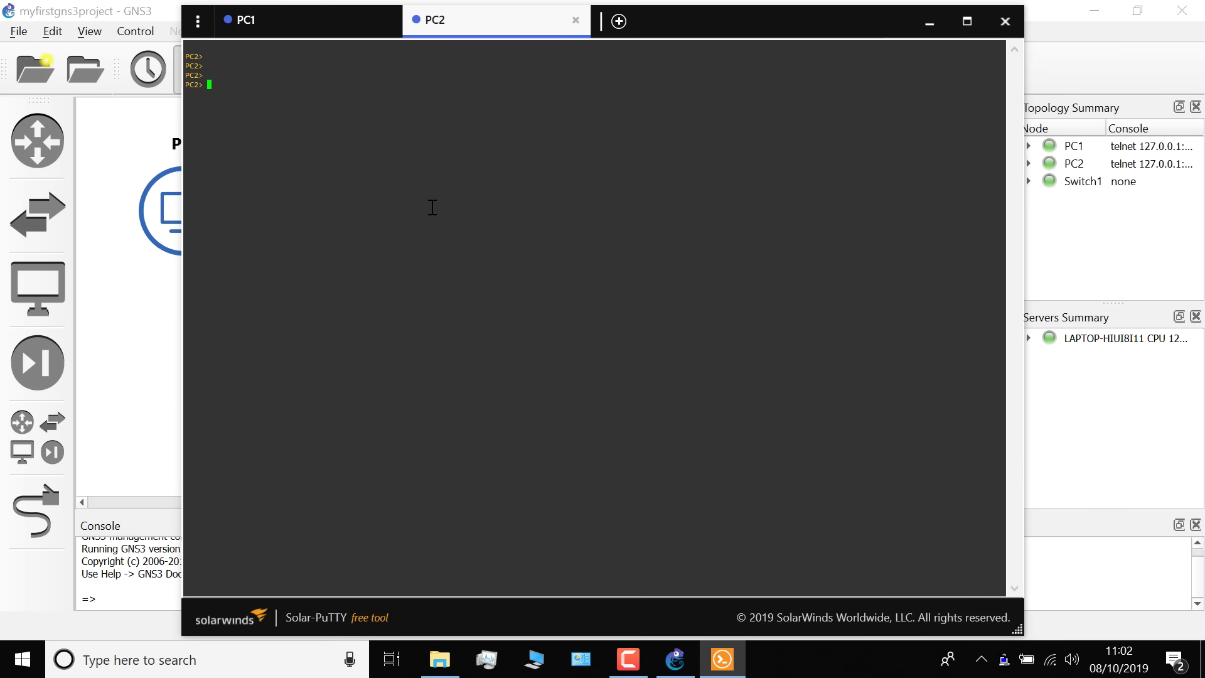
{"action": "left_click", "coordinate": [368, 28]}
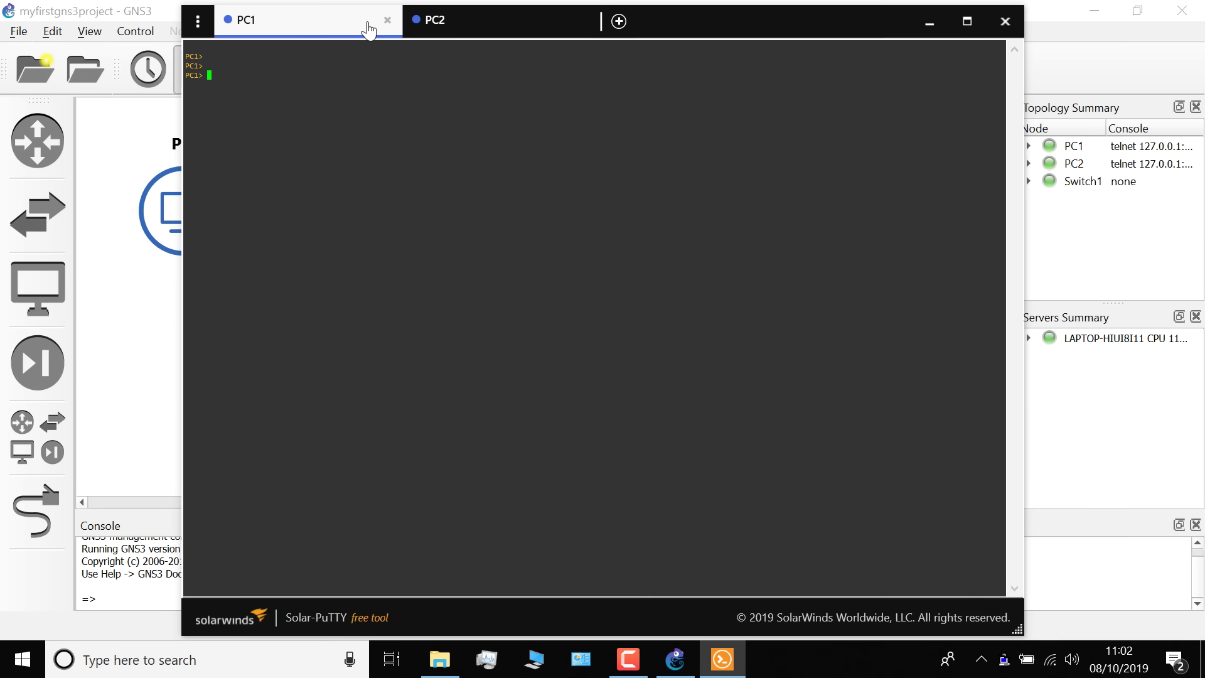
{"action": "left_click", "coordinate": [546, 22]}
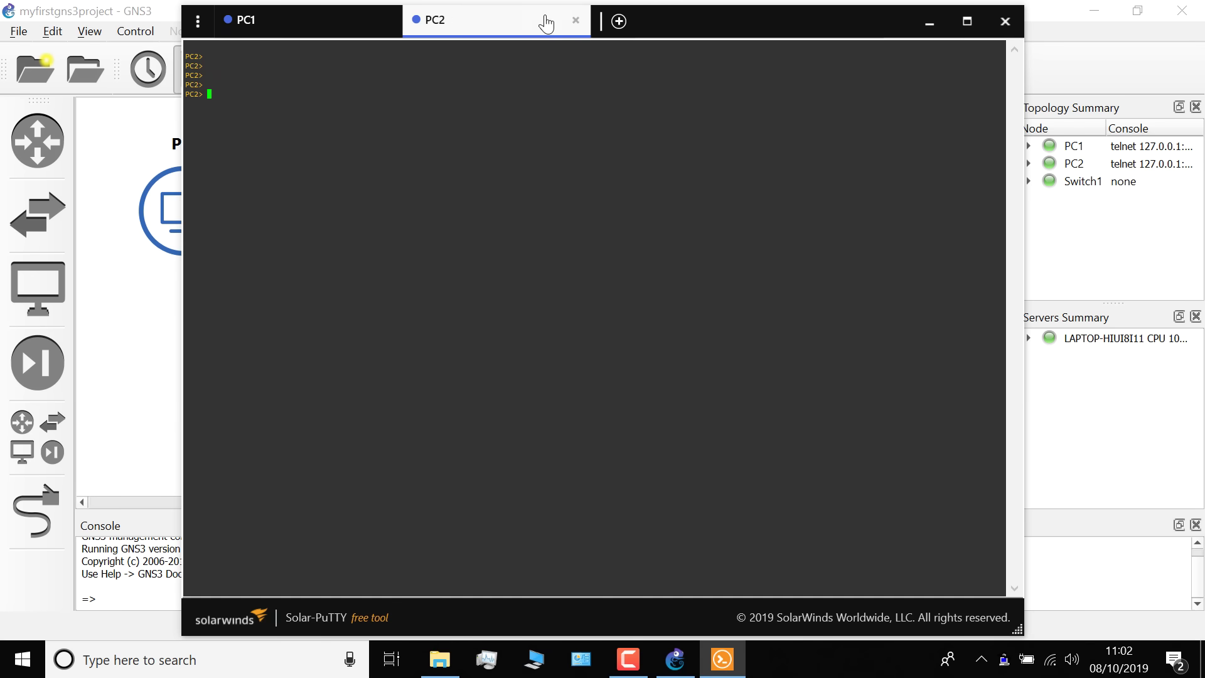
{"action": "left_click", "coordinate": [364, 30]}
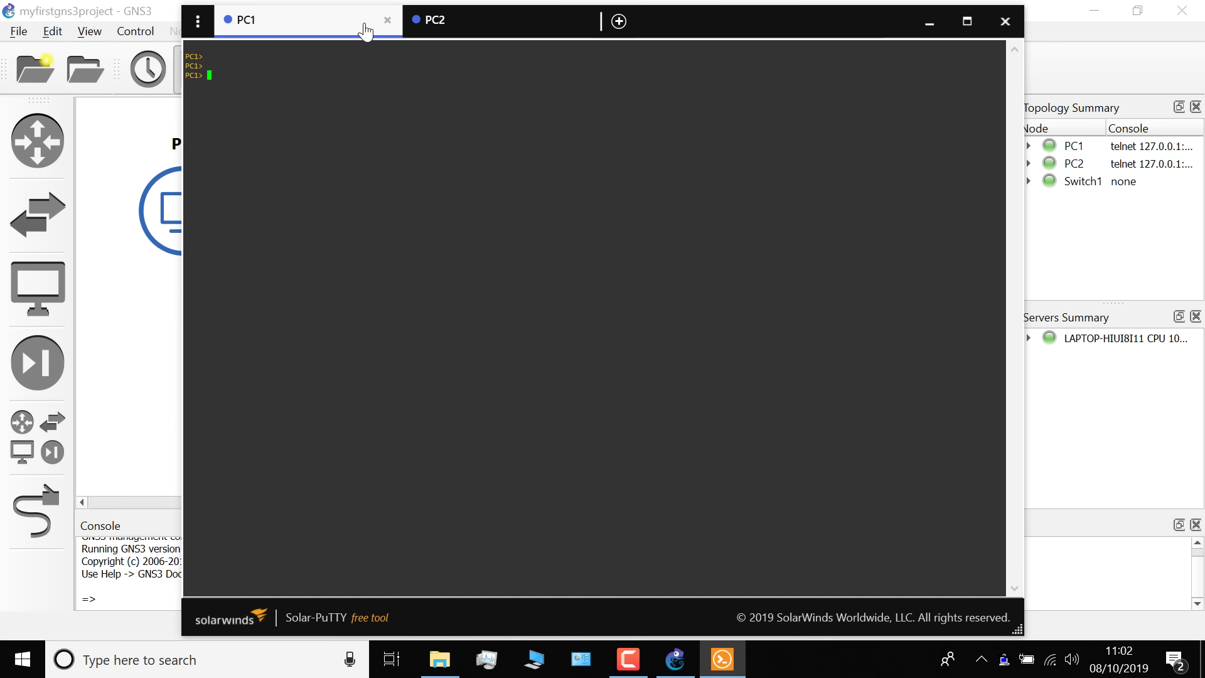
{"action": "left_click", "coordinate": [452, 24]}
{"action": "left_click", "coordinate": [321, 35]}
{"action": "key", "text": "Return"}
{"action": "key", "text": "Return"}
{"action": "key", "text": "Return"}
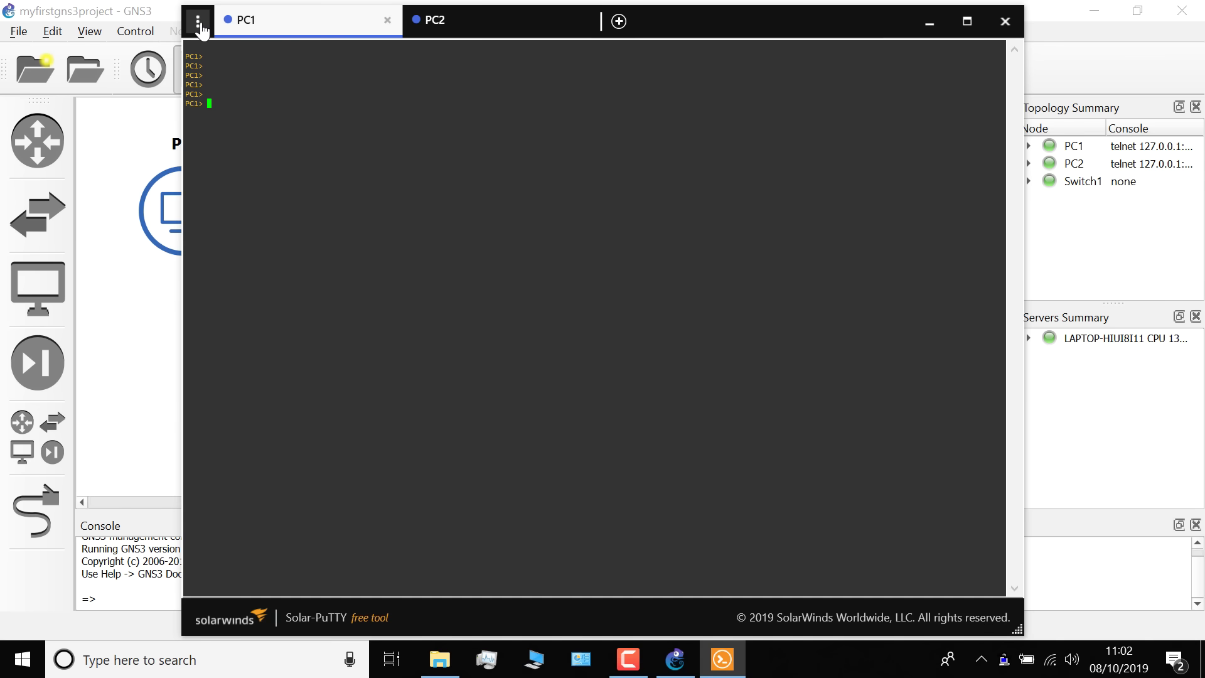
Launch PuTTY Configuration from Solar-PuTTY's General settings page
{"action": "left_click", "coordinate": [198, 24]}
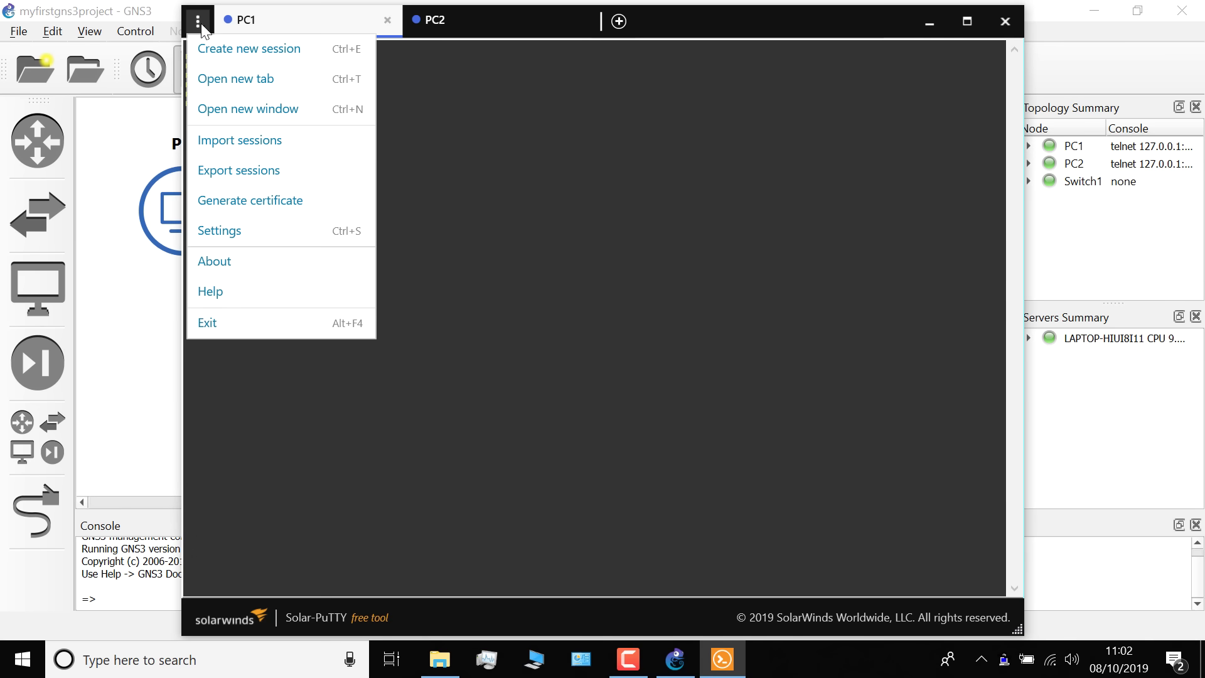
{"action": "left_click", "coordinate": [257, 245]}
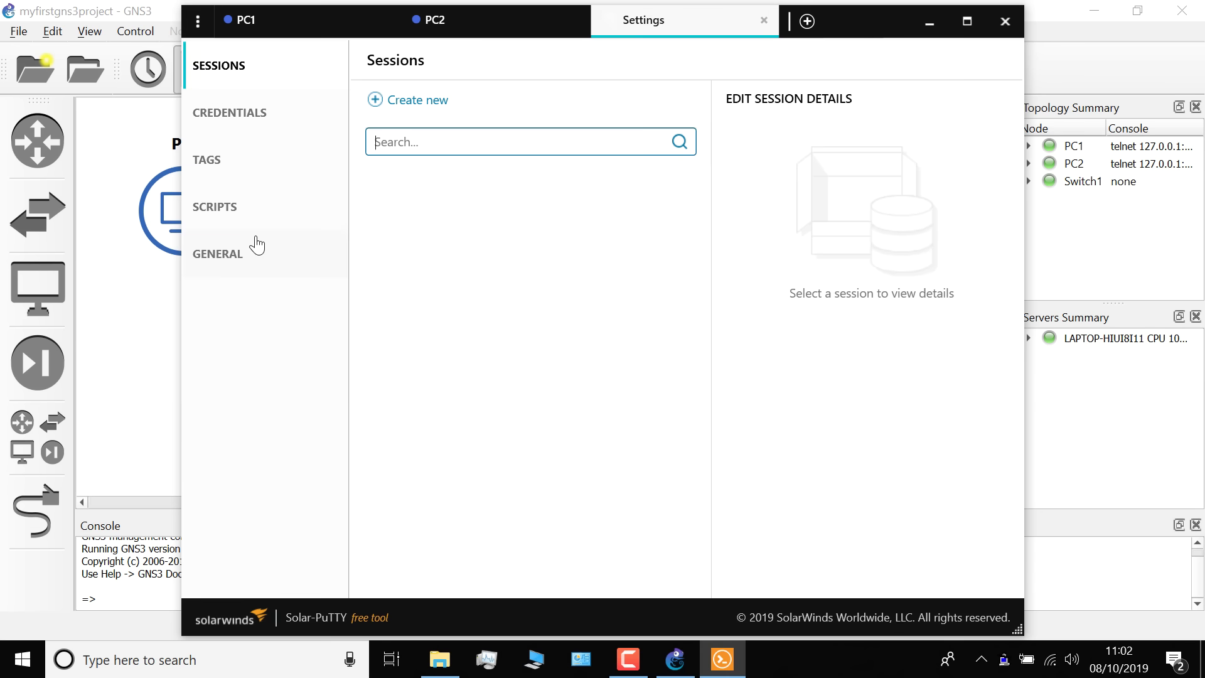
{"action": "left_click", "coordinate": [236, 266]}
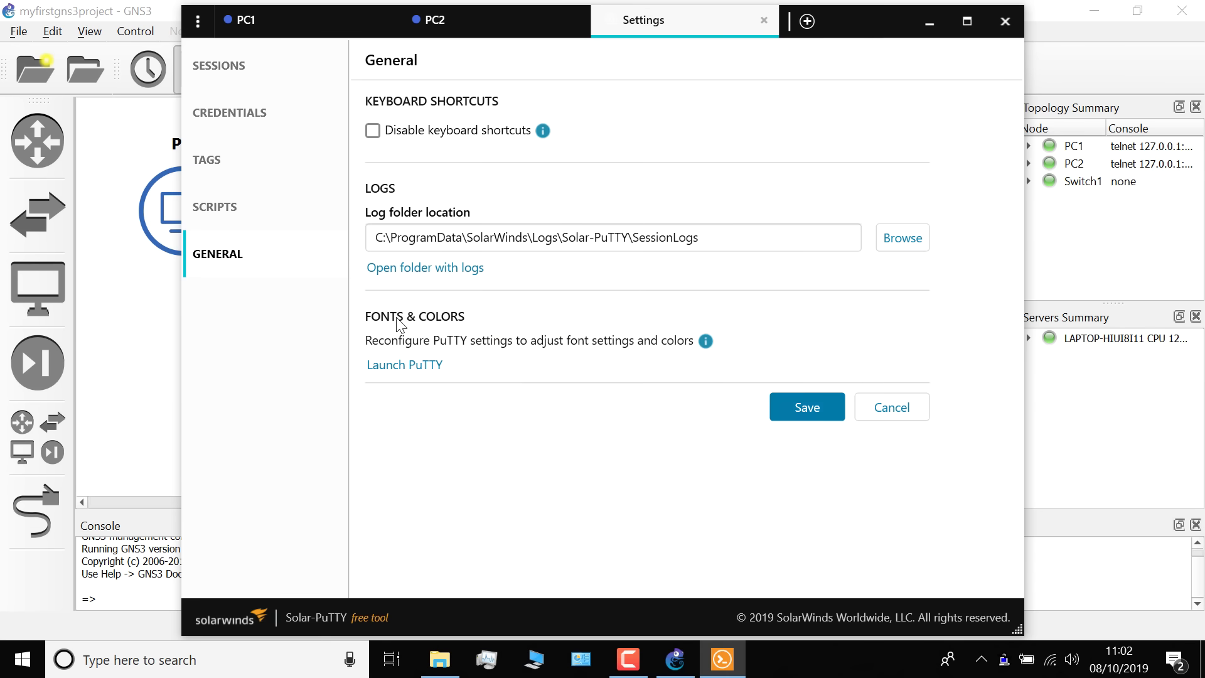
{"action": "left_click", "coordinate": [417, 367]}
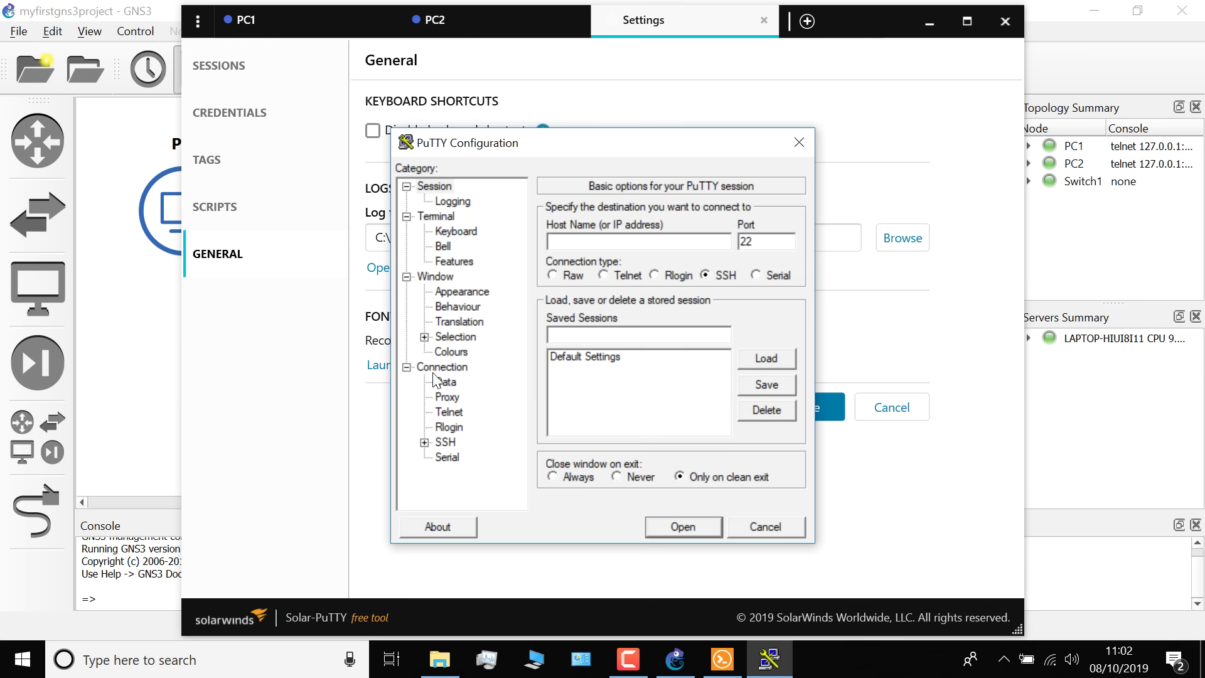
Set the PuTTY terminal font to Consolas bold 18-point
{"action": "left_click", "coordinate": [455, 293]}
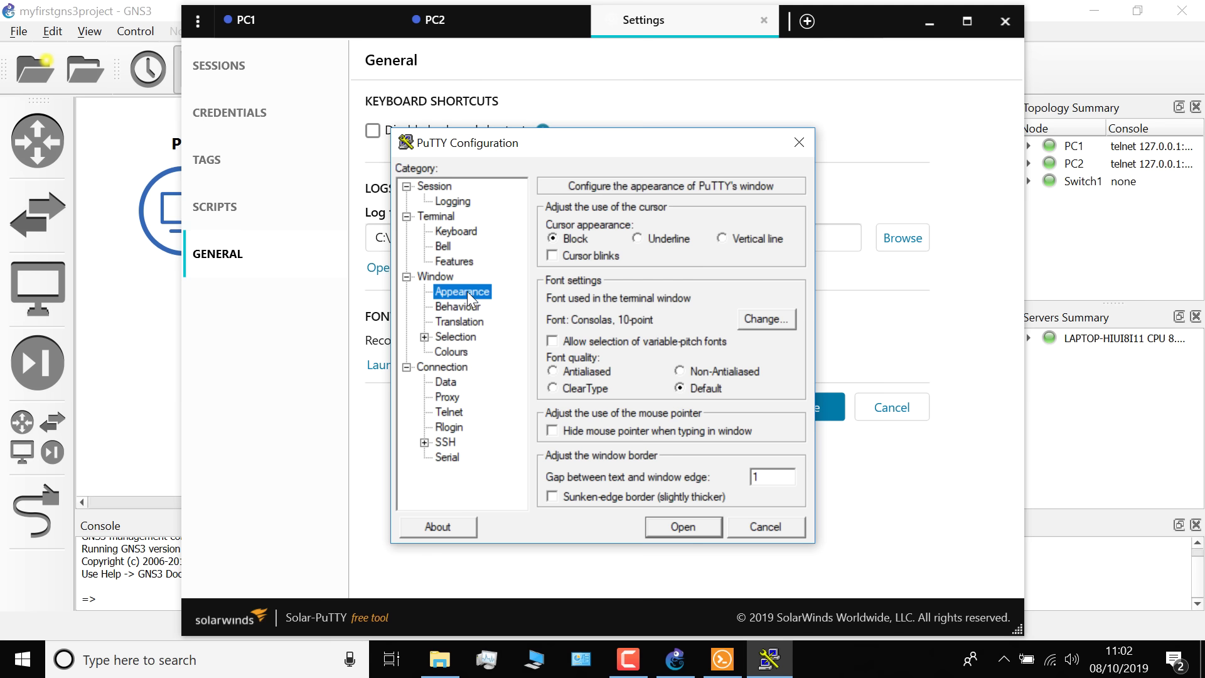
{"action": "left_click", "coordinate": [761, 319]}
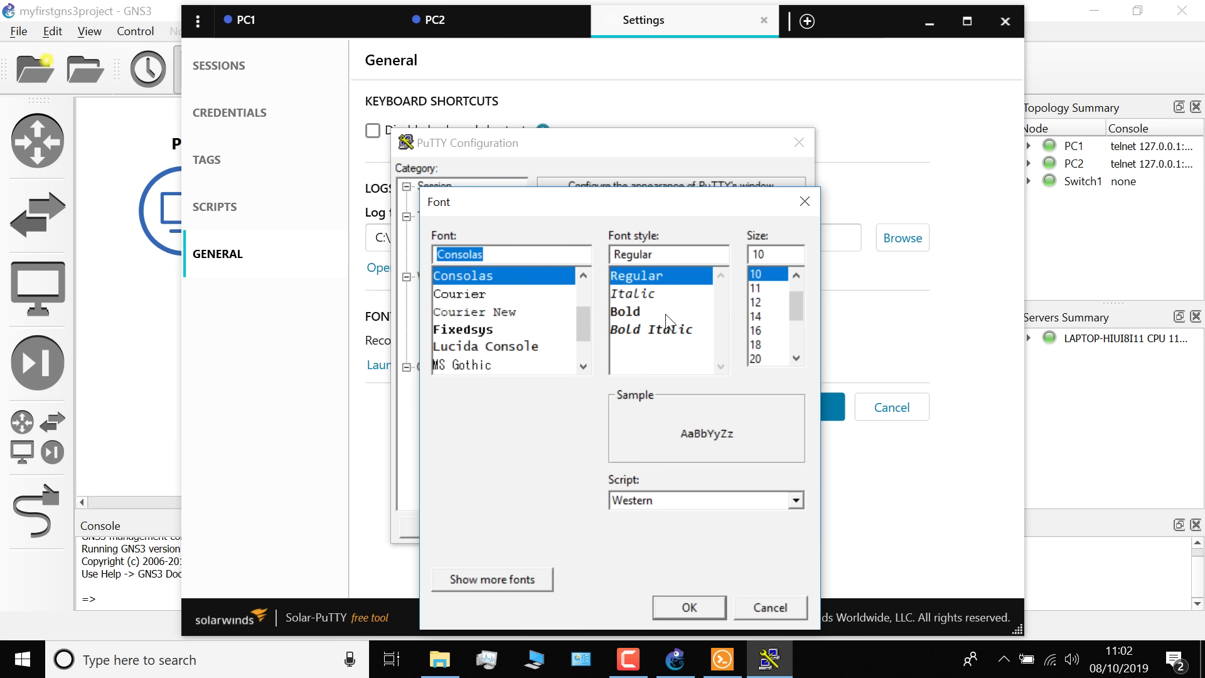
{"action": "left_click", "coordinate": [663, 311]}
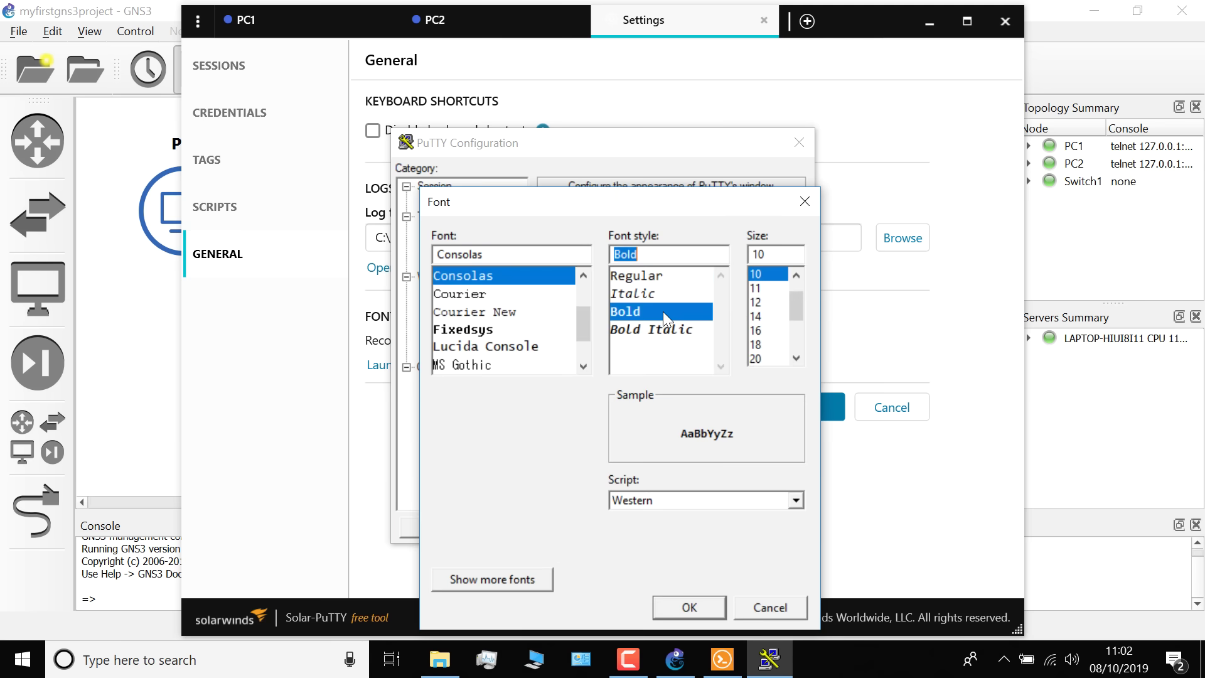
{"action": "left_click", "coordinate": [756, 344]}
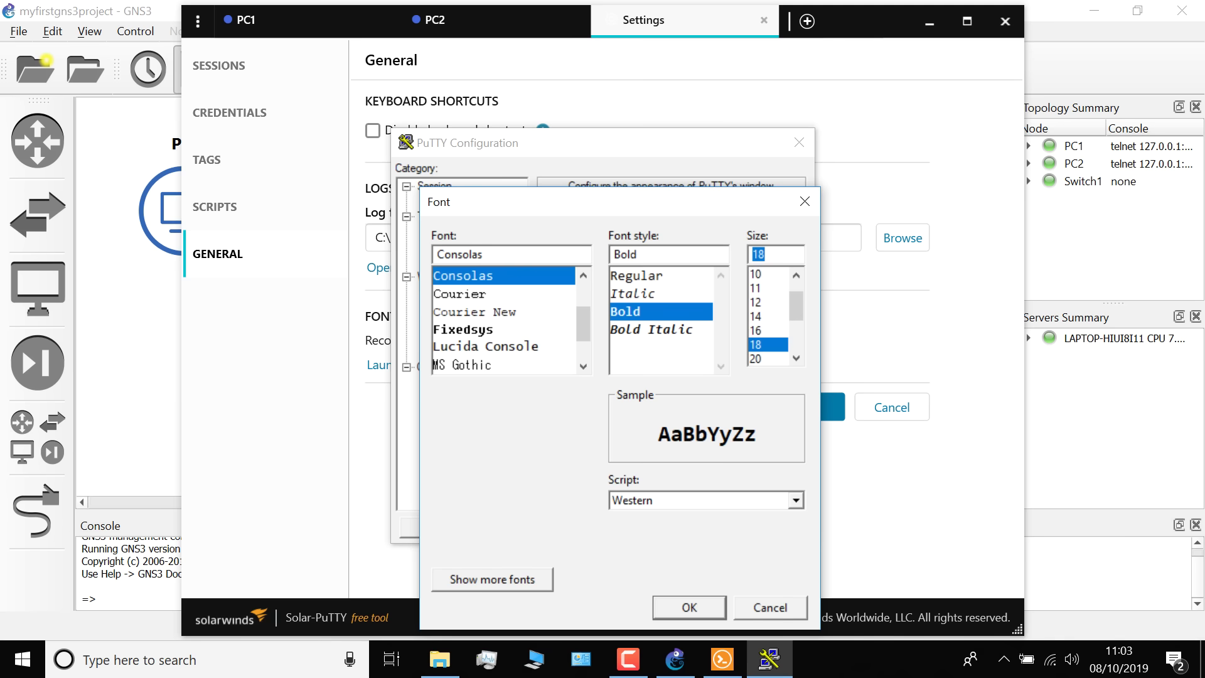
{"action": "left_click", "coordinate": [694, 605]}
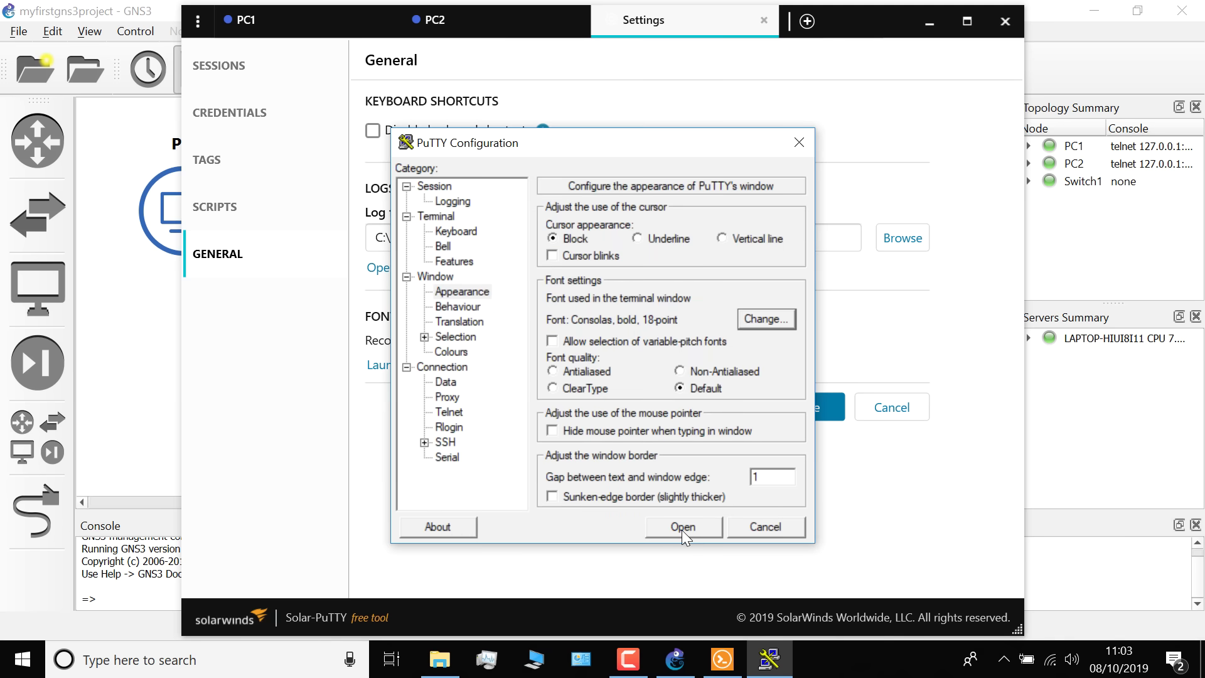
Save the font change into Default Settings and close PuTTY and Solar-PuTTY
{"action": "left_click", "coordinate": [434, 187]}
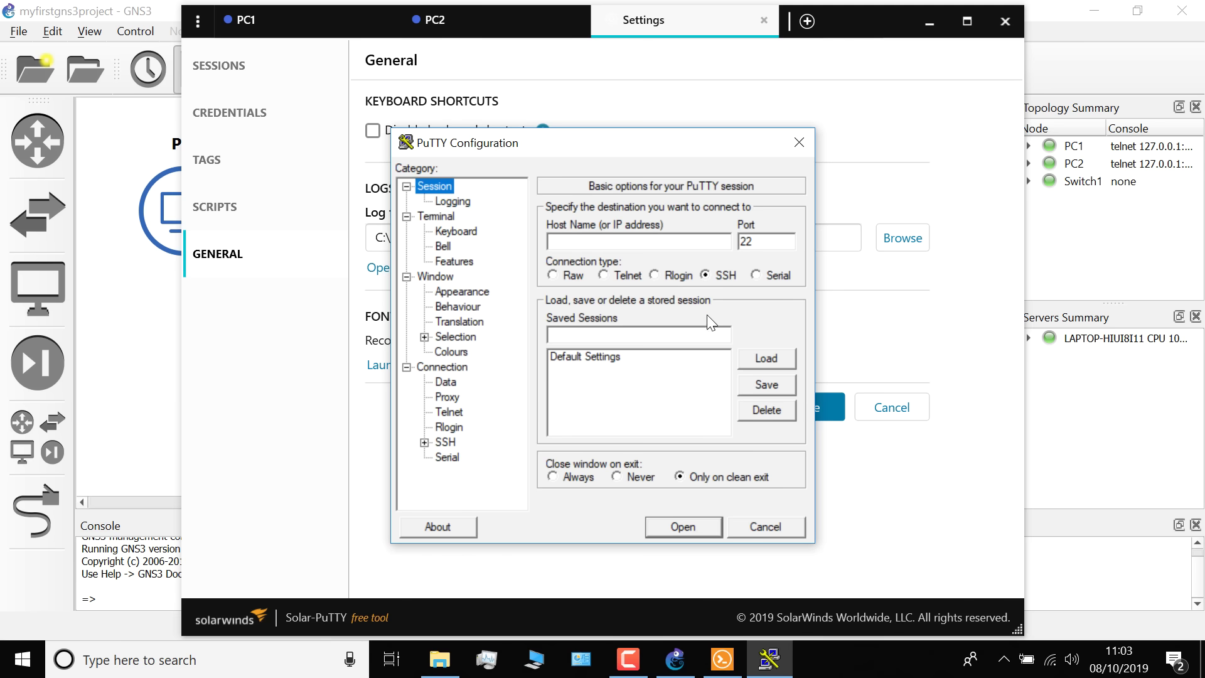
{"action": "left_click", "coordinate": [649, 357]}
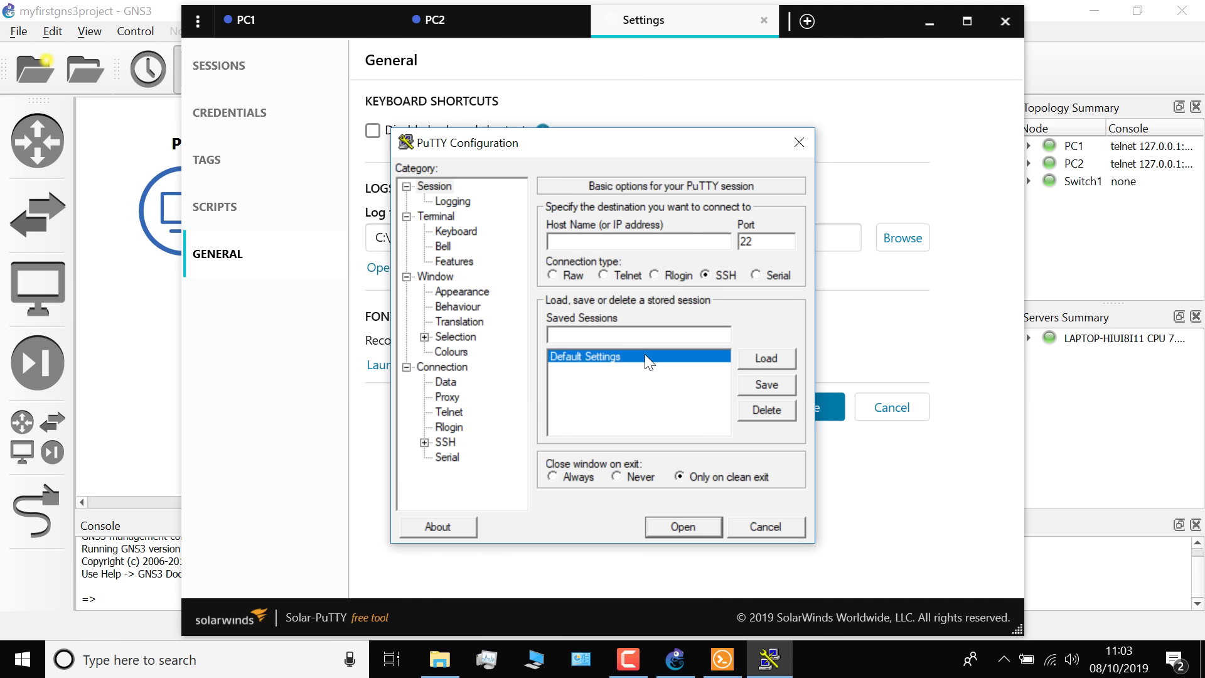
{"action": "left_click", "coordinate": [774, 386]}
{"action": "left_click", "coordinate": [767, 526]}
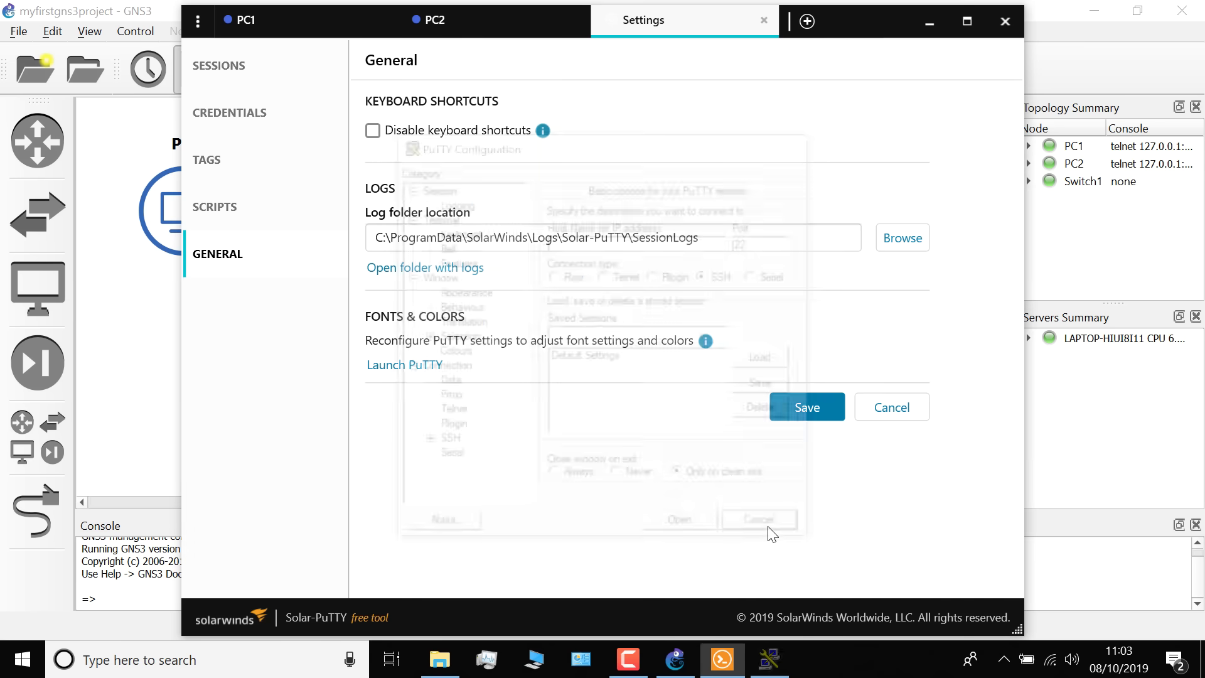
{"action": "left_click", "coordinate": [1011, 20]}
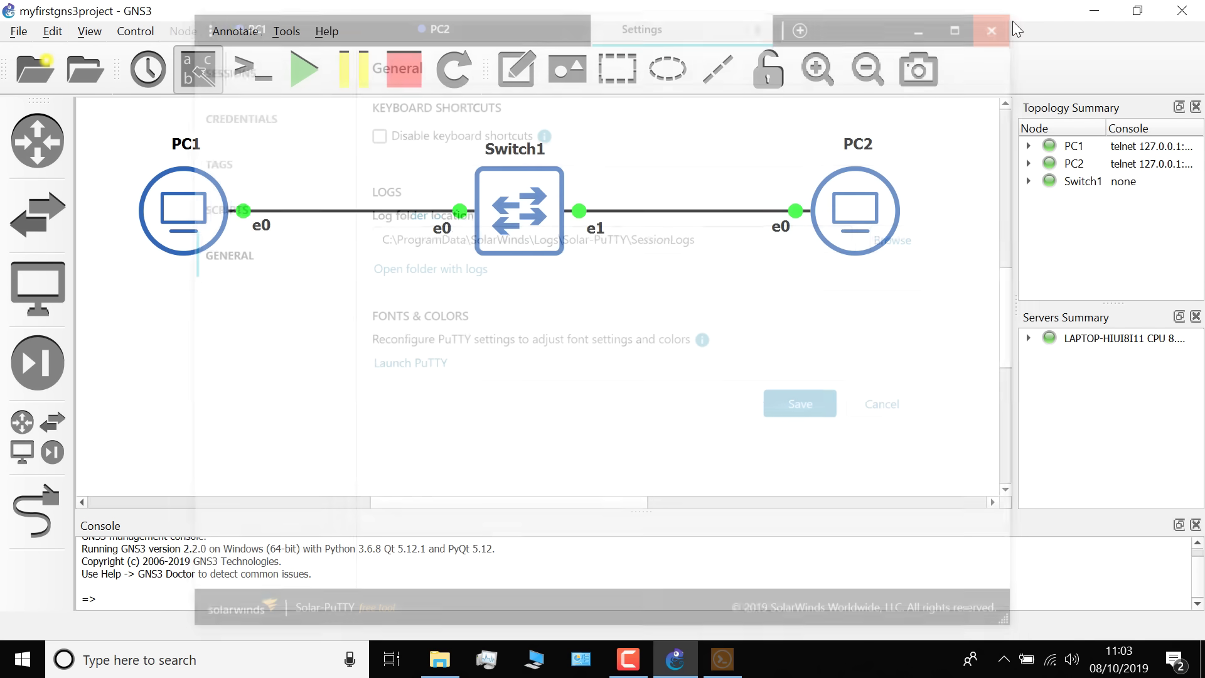
Reopen PC1 and PC2 consoles, show fresh PC1> prompts and reposition the console window
{"action": "left_click", "coordinate": [260, 71]}
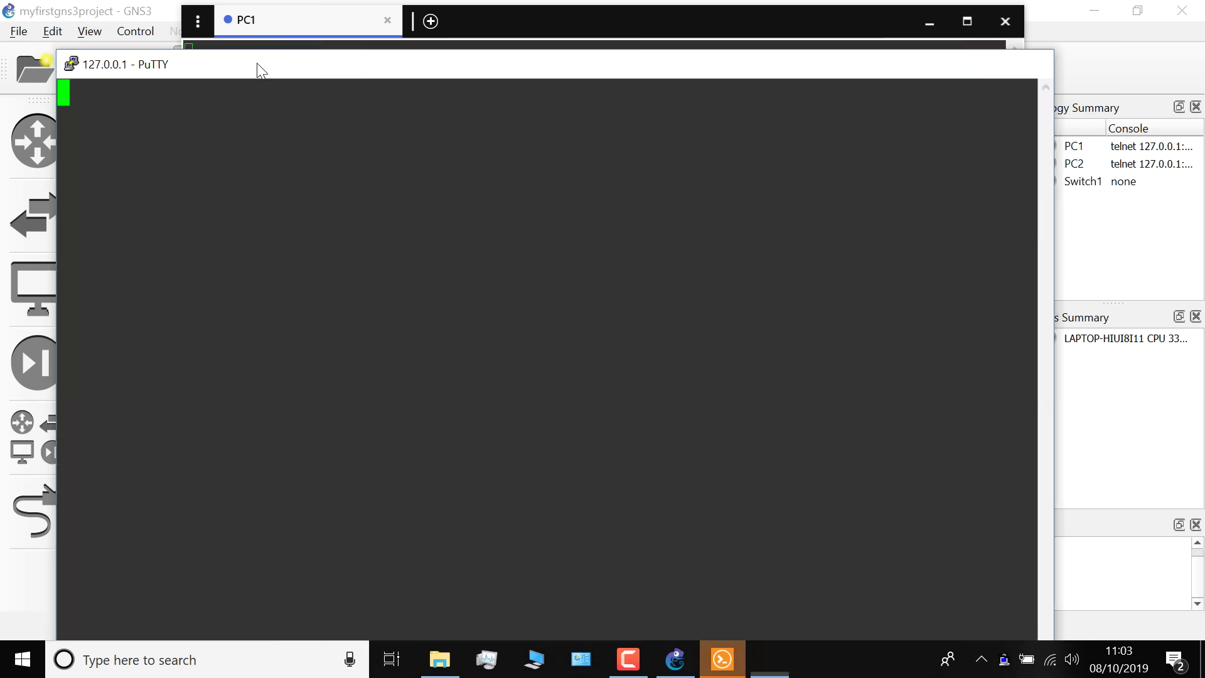
{"action": "left_click", "coordinate": [293, 40]}
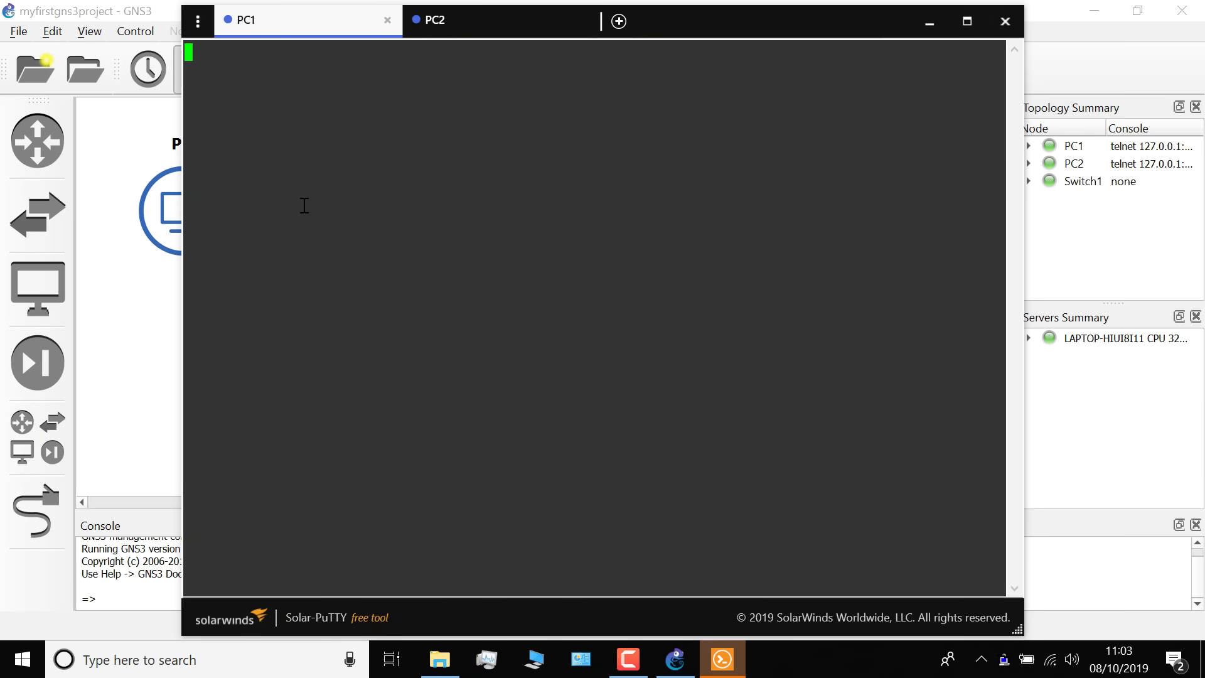
{"action": "key", "text": "Return"}
{"action": "key", "text": "Return"}
{"action": "key", "text": "Return"}
{"action": "key", "text": "Return"}
{"action": "key", "text": "Return"}
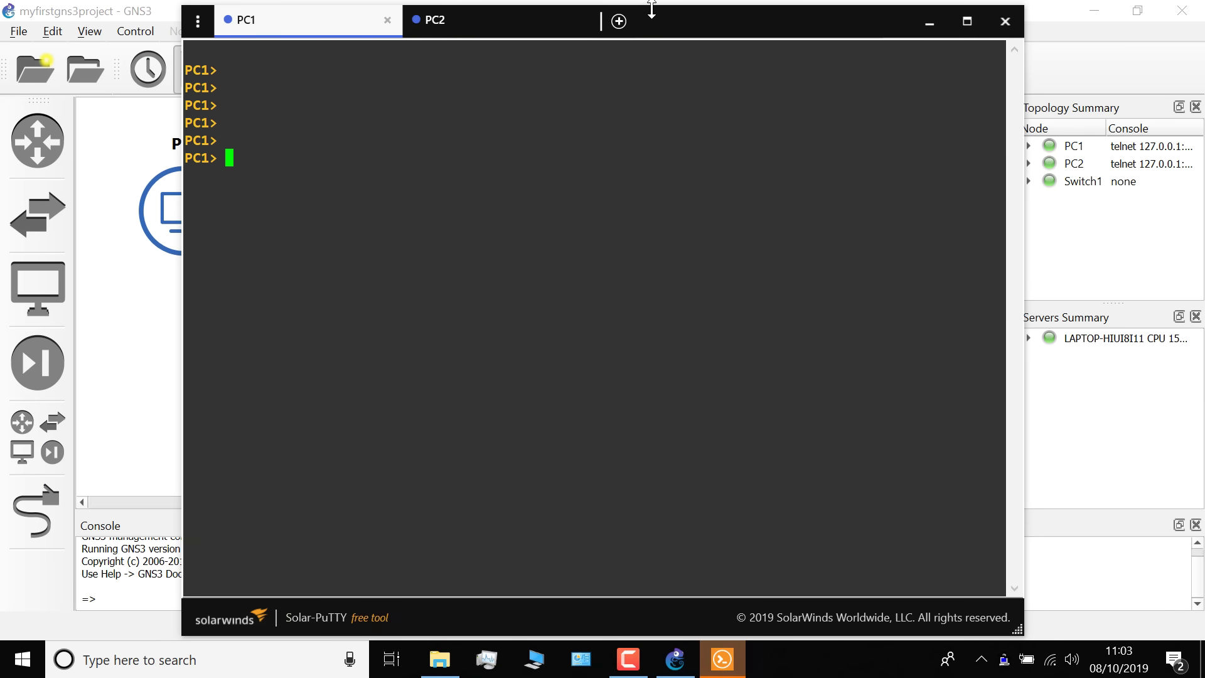
{"action": "left_click_drag", "start_coordinate": [651, 8], "coordinate": [651, 119]}
{"action": "key", "text": "Return"}
{"action": "key", "text": "Return"}
{"action": "left_click_drag", "start_coordinate": [713, 143], "coordinate": [651, 134]}
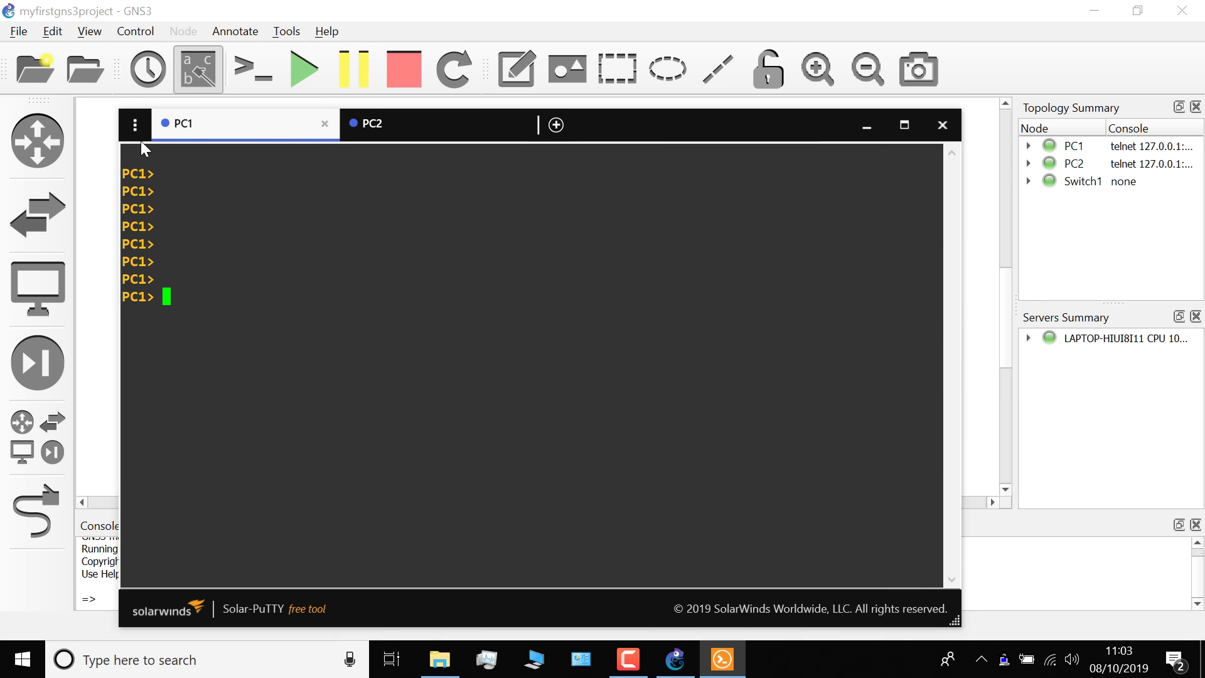
Launch PuTTY from Solar-PuTTY settings and change the Consolas bold font to 20-point
{"action": "left_click", "coordinate": [135, 124]}
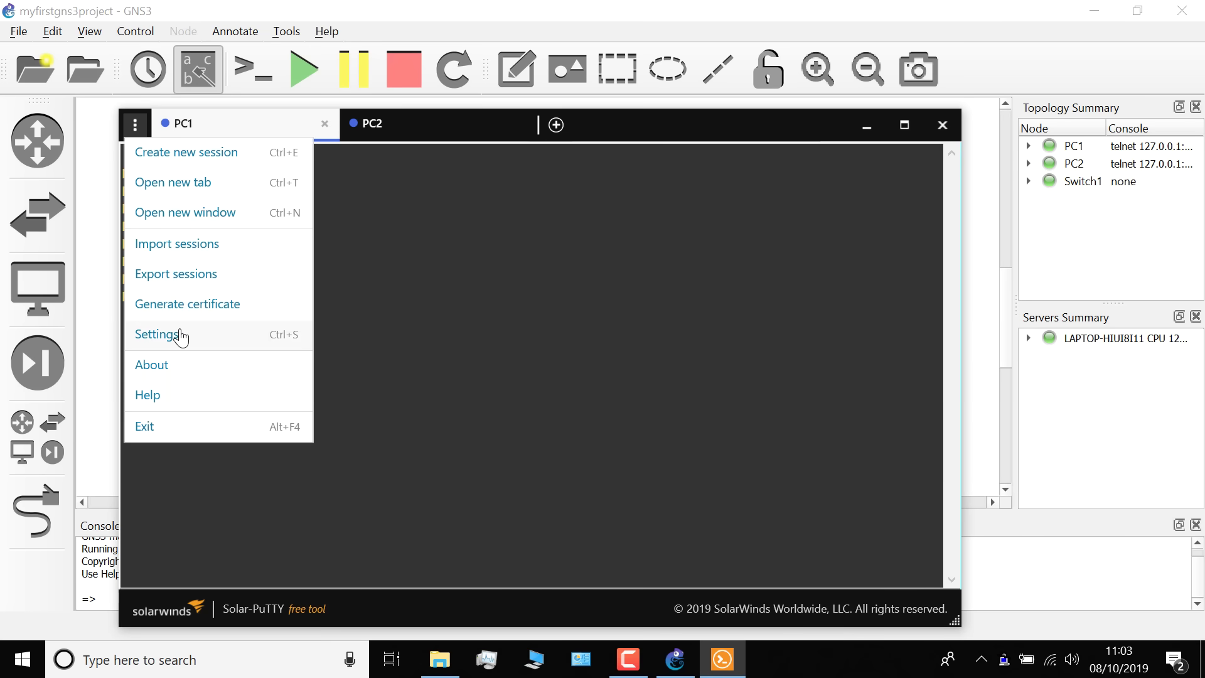
{"action": "left_click", "coordinate": [157, 333]}
{"action": "left_click", "coordinate": [167, 350]}
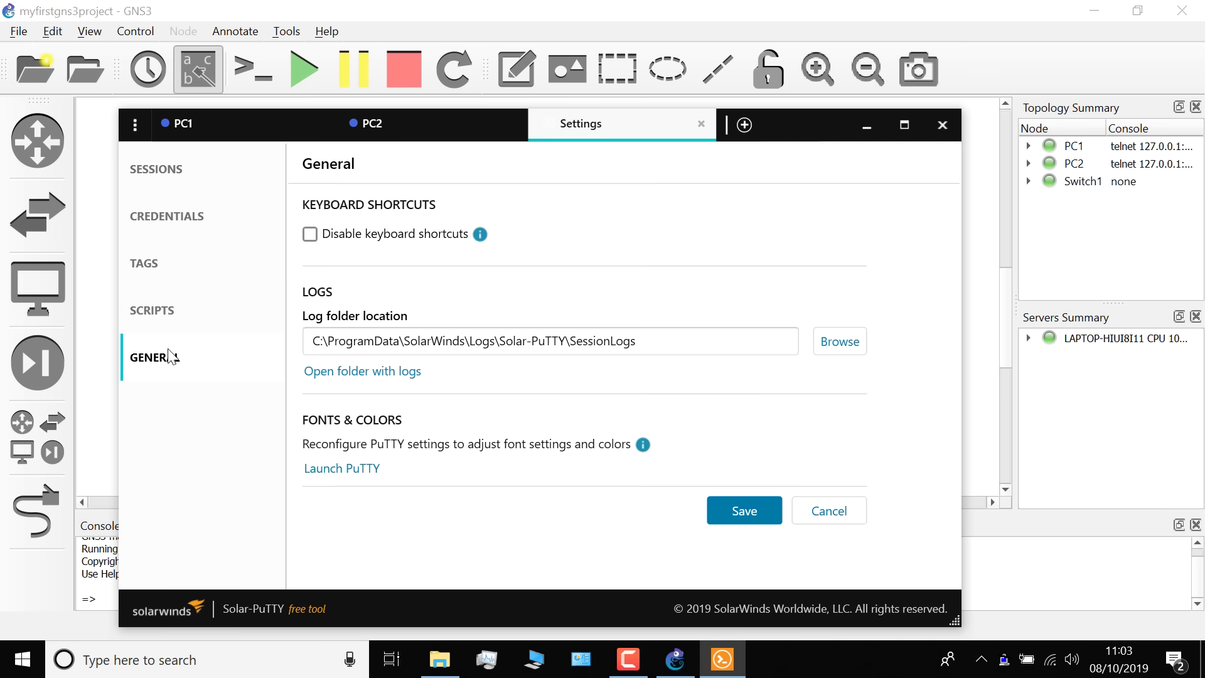
{"action": "left_click", "coordinate": [366, 475]}
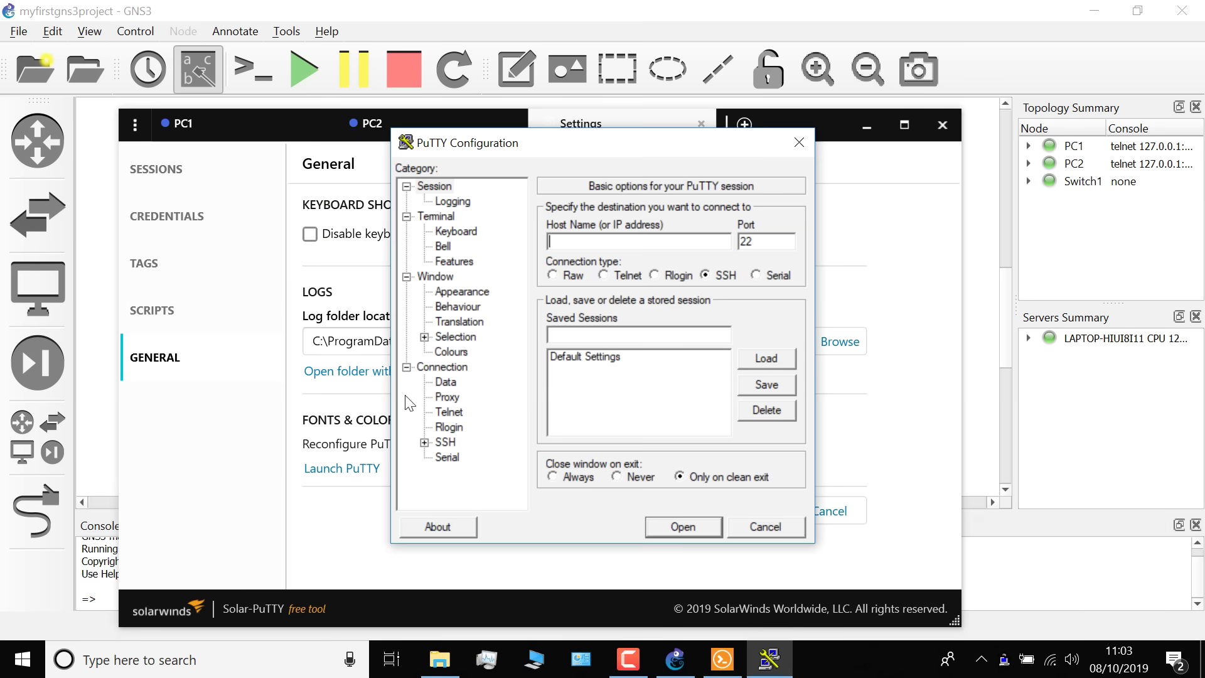
{"action": "left_click", "coordinate": [443, 292]}
{"action": "left_click", "coordinate": [767, 314]}
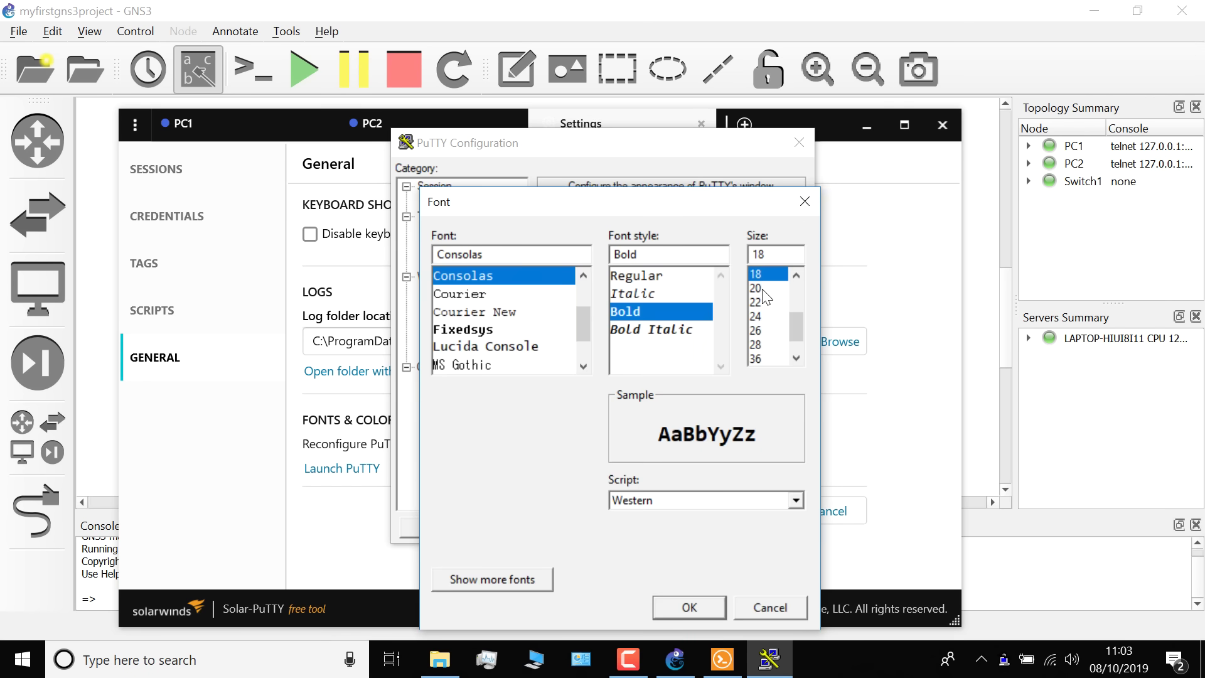
{"action": "left_click", "coordinate": [763, 289]}
{"action": "left_click", "coordinate": [683, 608]}
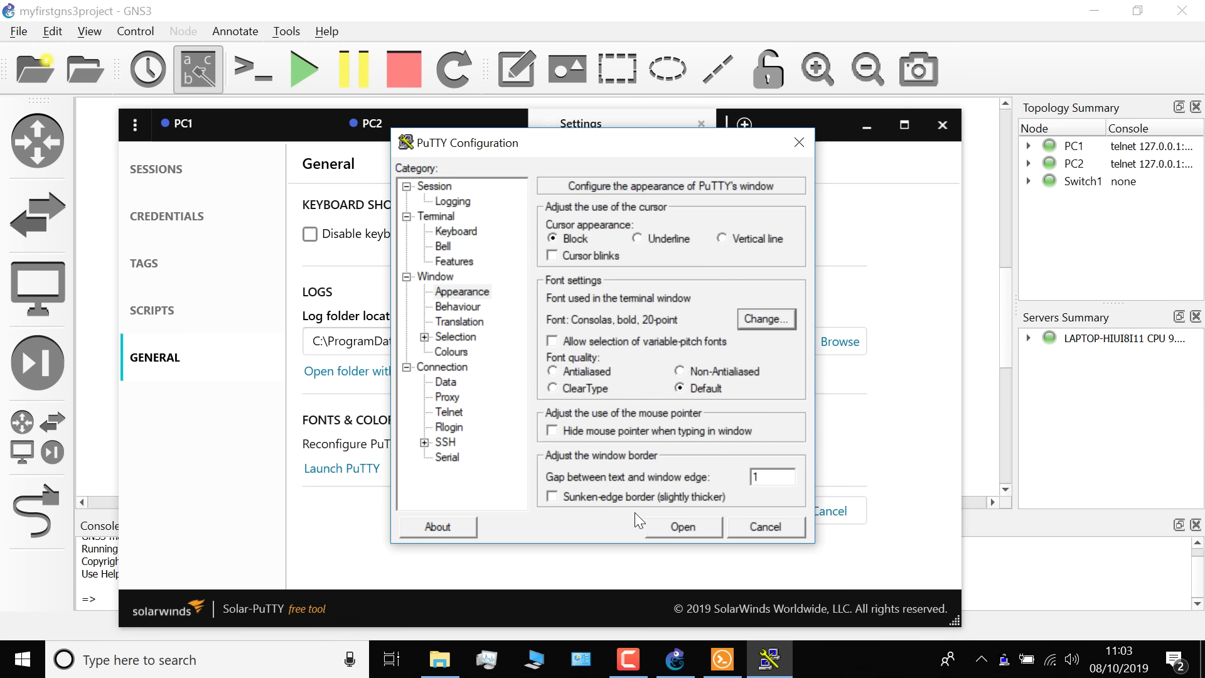
Save the 20-point font into Default Settings and close PuTTY and the console window
{"action": "left_click", "coordinate": [436, 187]}
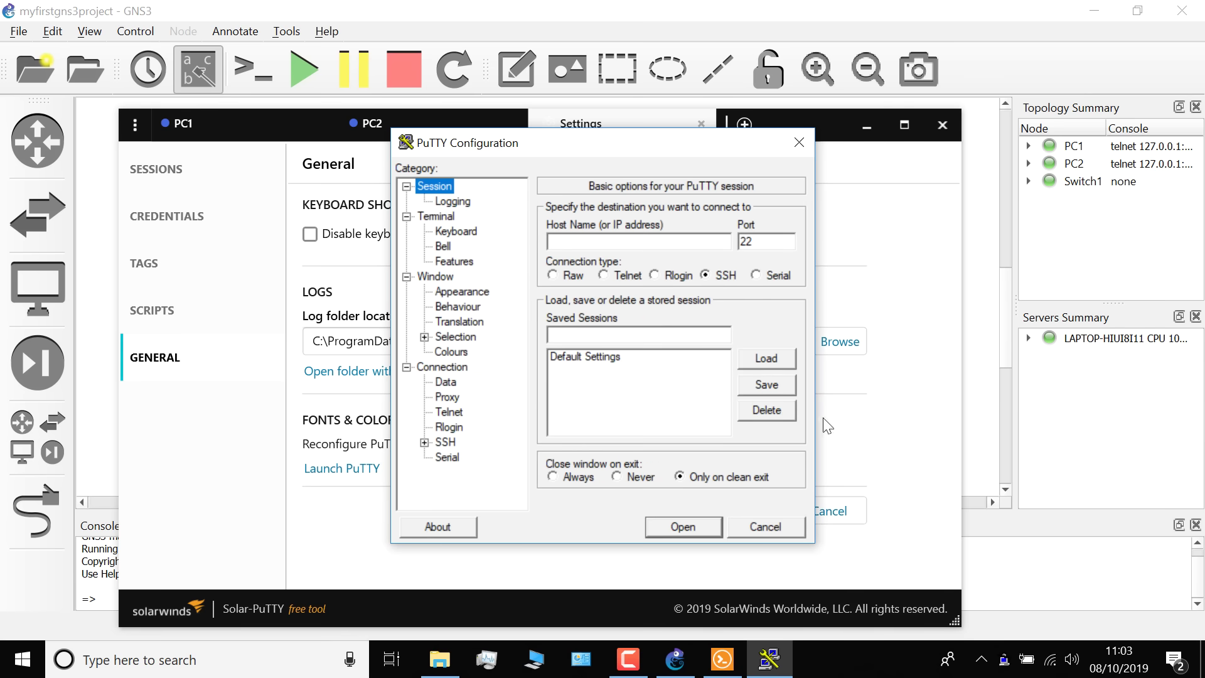
{"action": "left_click", "coordinate": [649, 372]}
{"action": "left_click", "coordinate": [767, 384]}
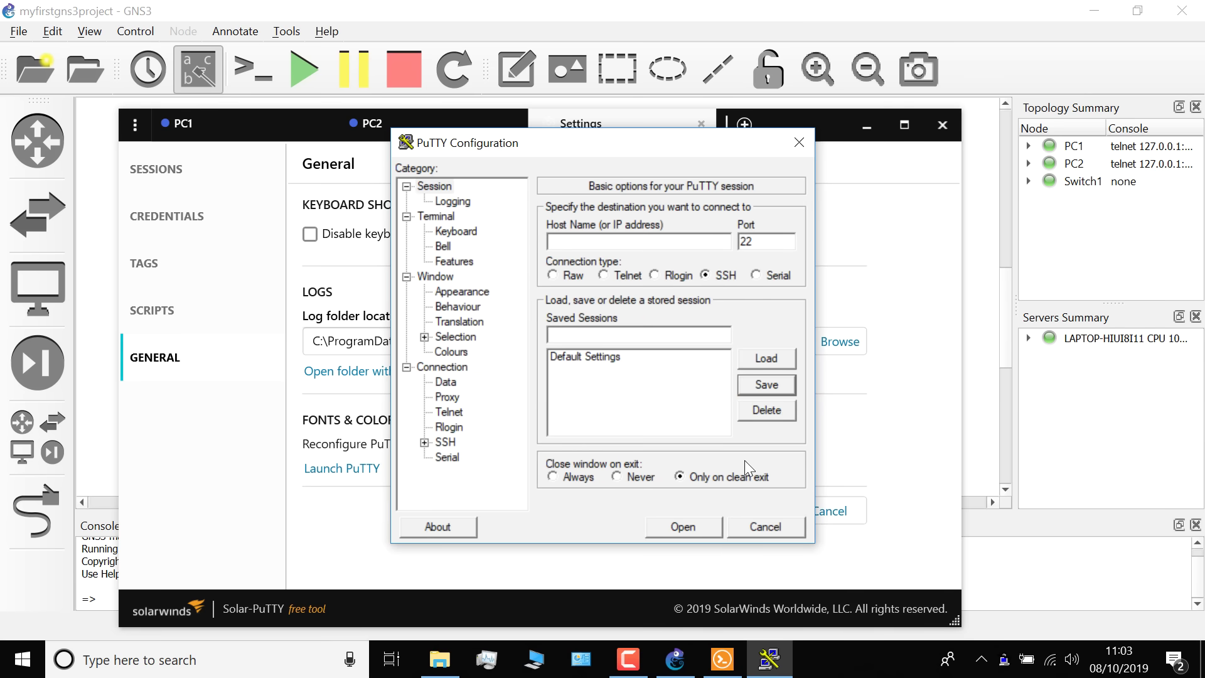
{"action": "left_click", "coordinate": [755, 524]}
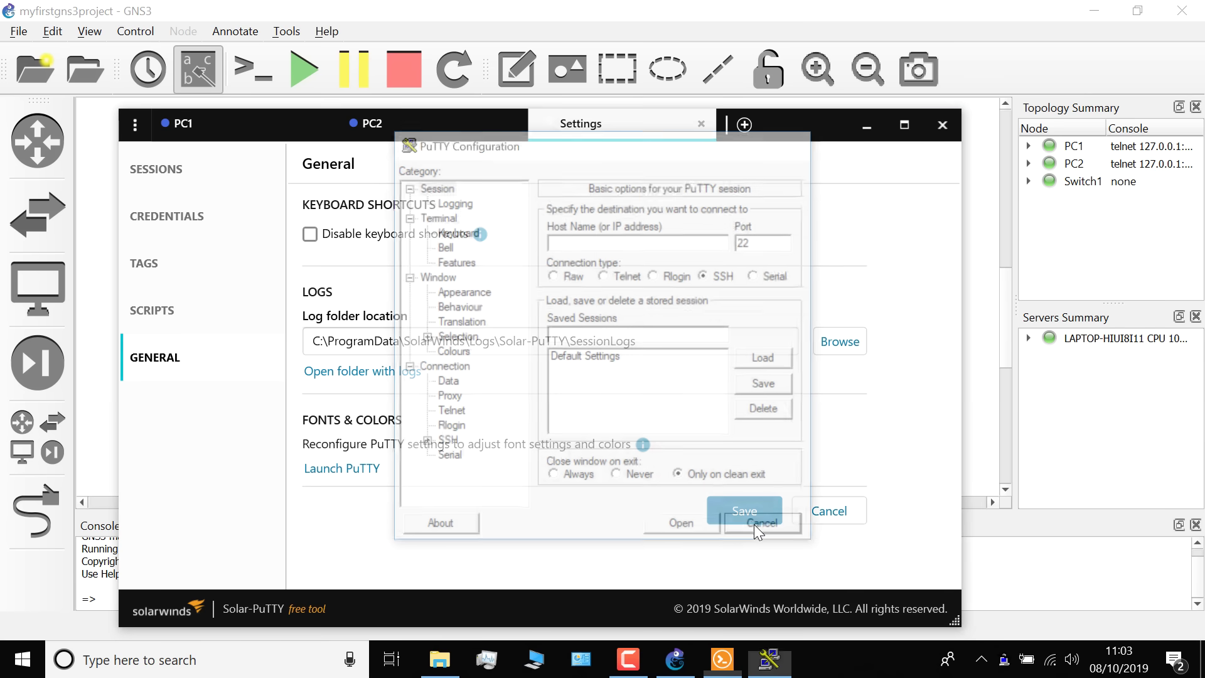
{"action": "left_click", "coordinate": [939, 128]}
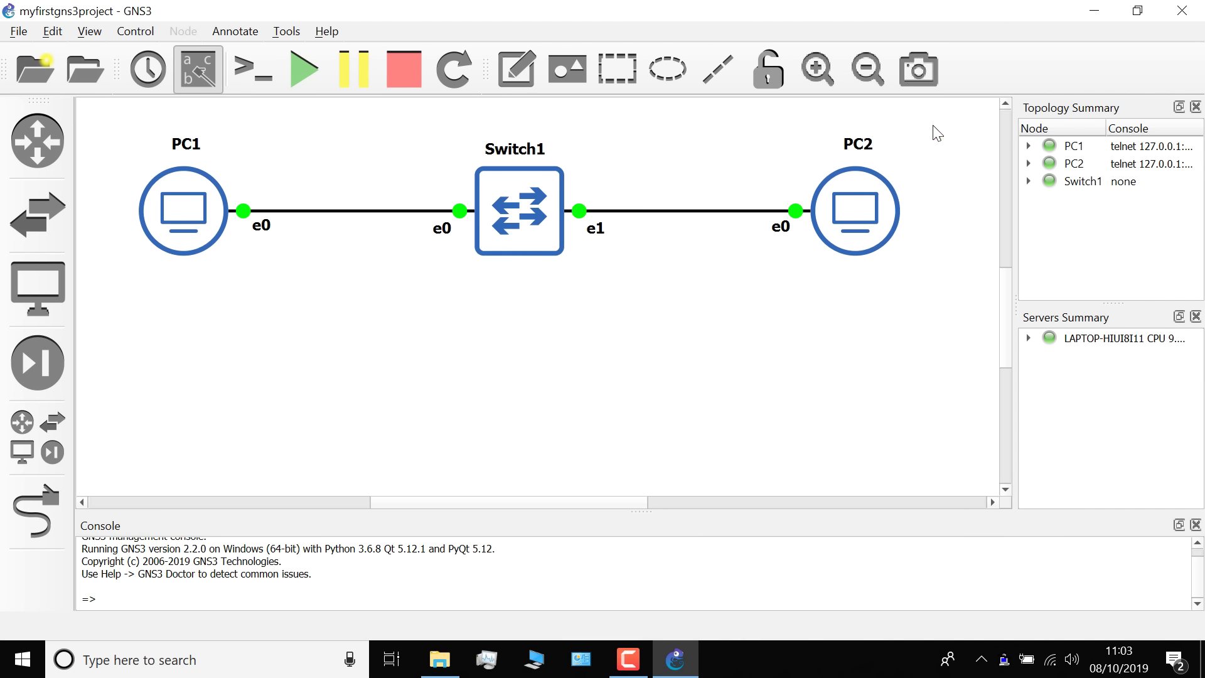
Reopen PC1 and PC2 consoles, shorten the window, wake PC2's prompt and return to GNS3
{"action": "left_click", "coordinate": [254, 65]}
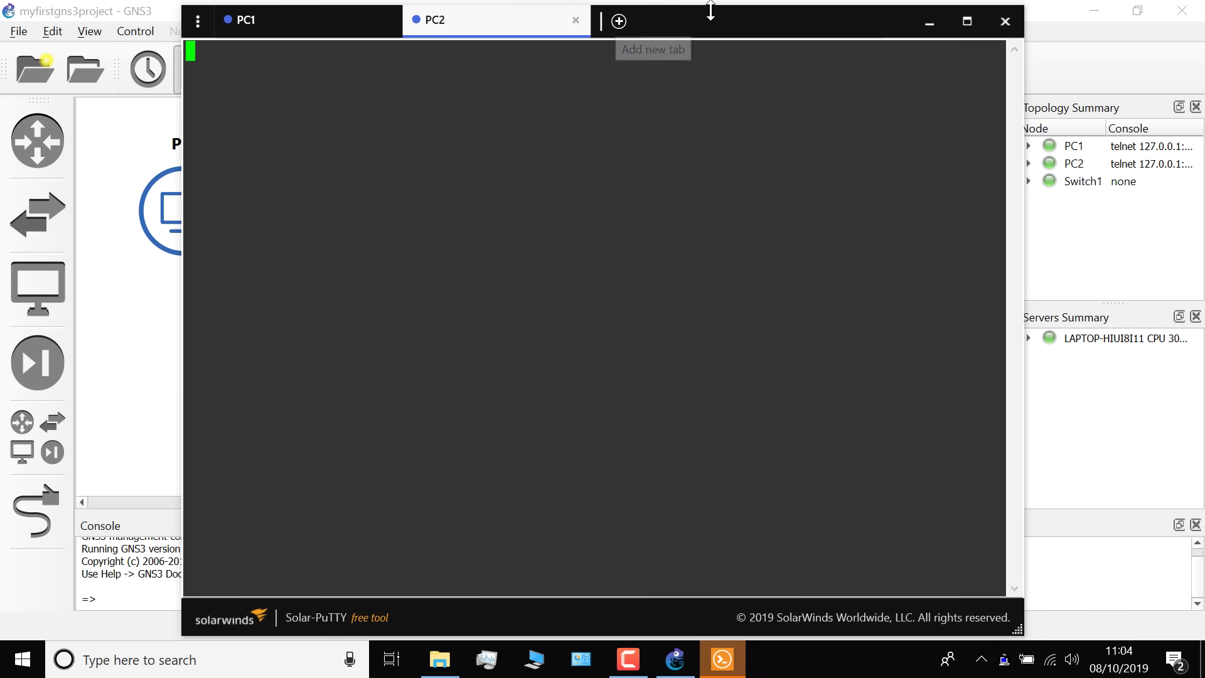
{"action": "left_click_drag", "start_coordinate": [707, 8], "coordinate": [727, 167]}
{"action": "key", "text": "Return"}
{"action": "key", "text": "Return"}
{"action": "key", "text": "Return"}
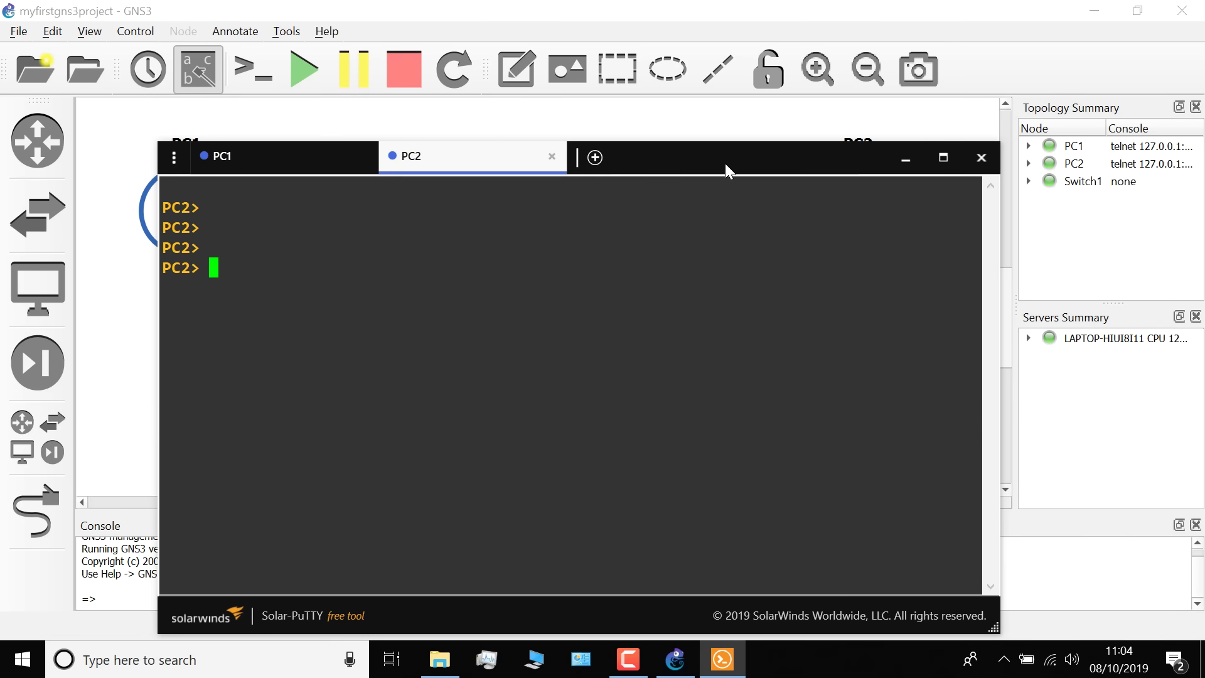
{"action": "left_click", "coordinate": [303, 168]}
{"action": "left_click", "coordinate": [915, 108]}
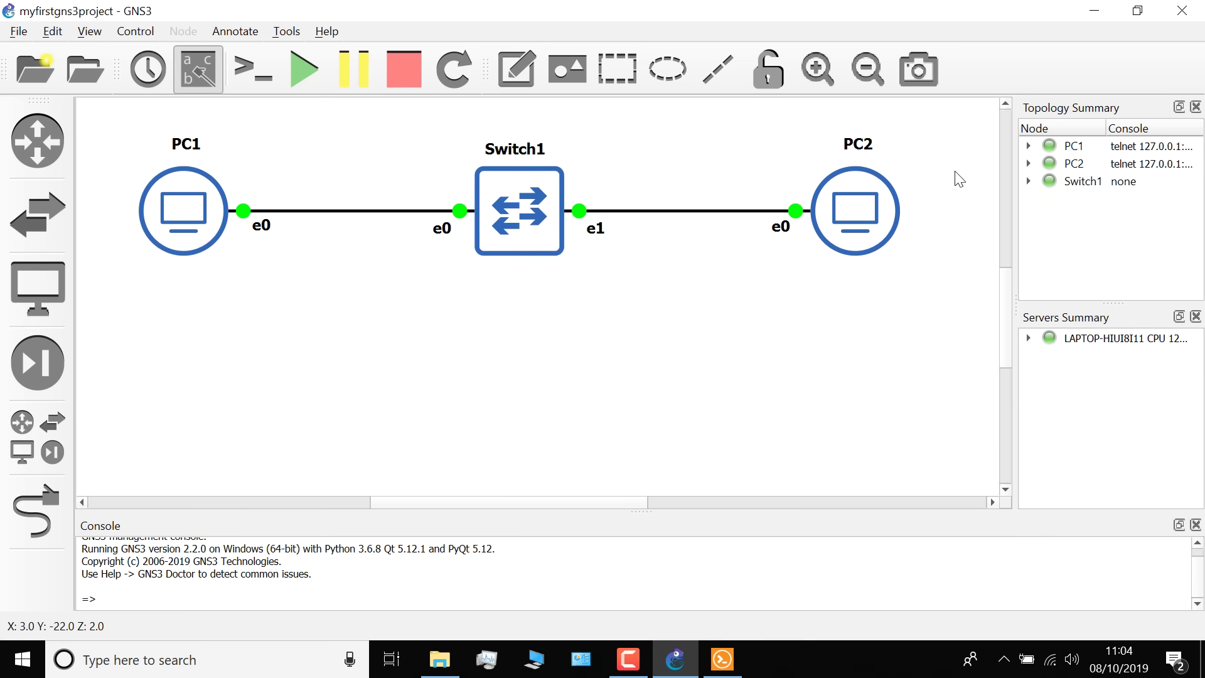
{"action": "scroll", "coordinate": [1008, 295], "scroll_direction": "down", "scroll_amount": 1}
{"action": "scroll", "coordinate": [1008, 296], "scroll_direction": "down", "scroll_amount": 1}
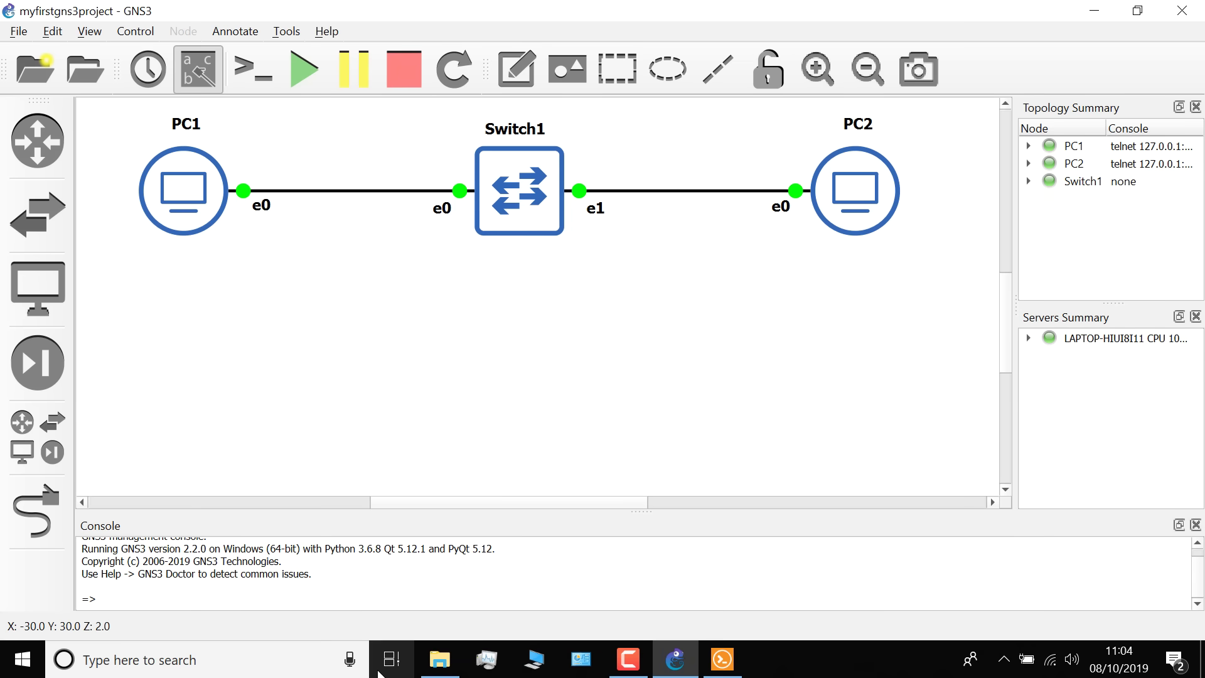
Assign PC1 the address 10.1.1.1 with mask 255.255.255.0
{"action": "left_click", "coordinate": [722, 659]}
{"action": "key", "text": "Return"}
{"action": "key", "text": "Return"}
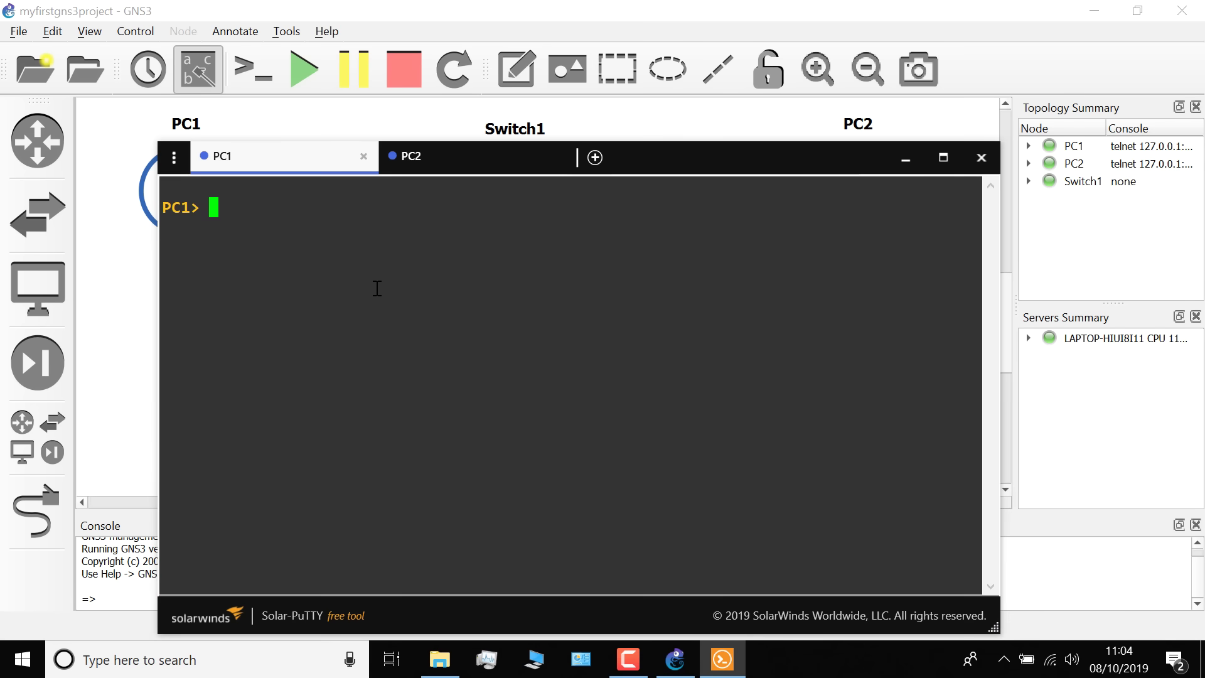
{"action": "type", "text": "ip ad"}
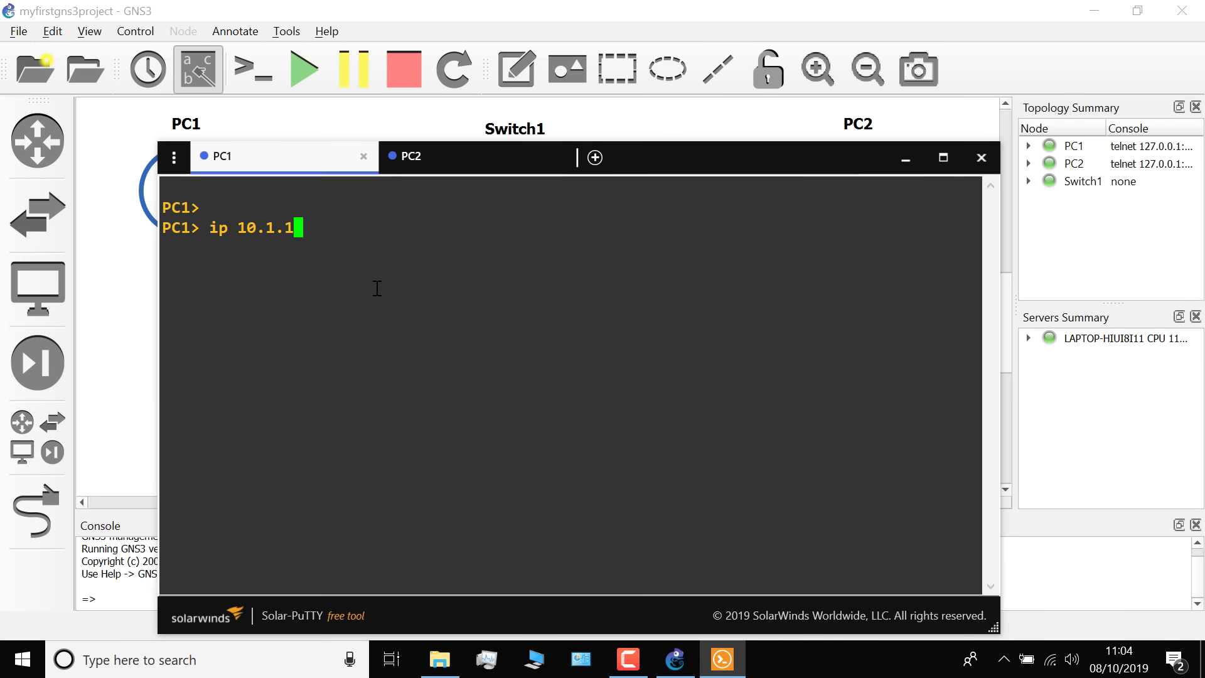
{"action": "type", "text": "1 255.255.255.0"}
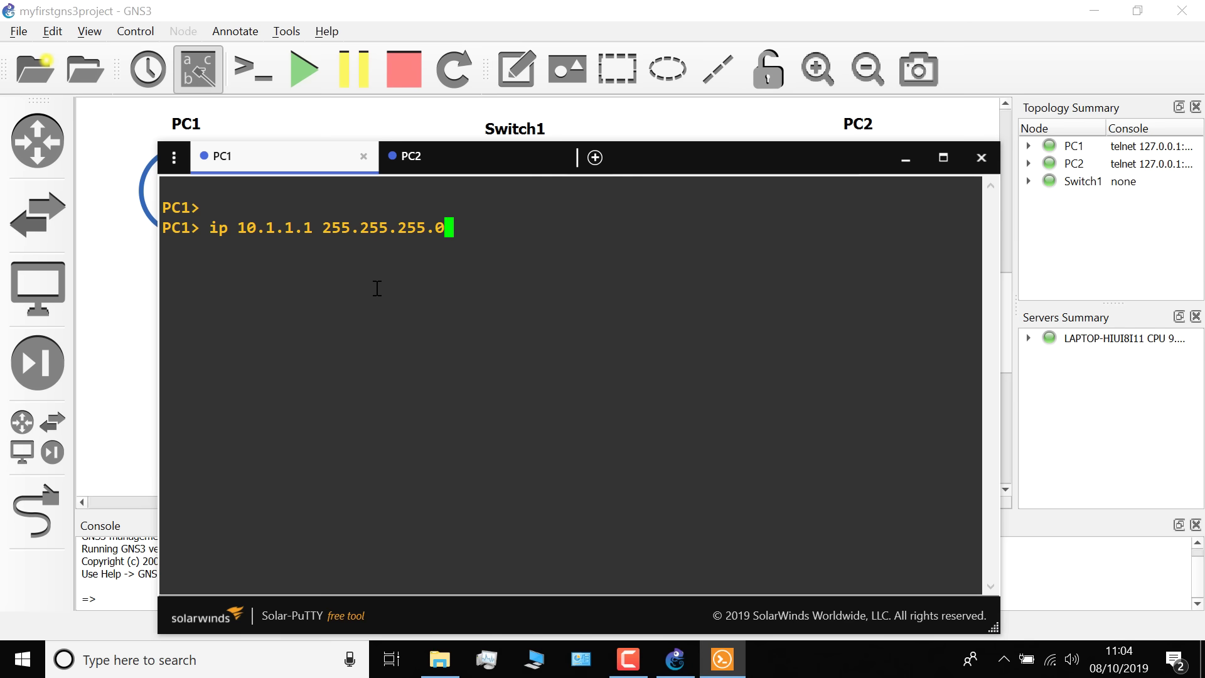
{"action": "key", "text": "Return"}
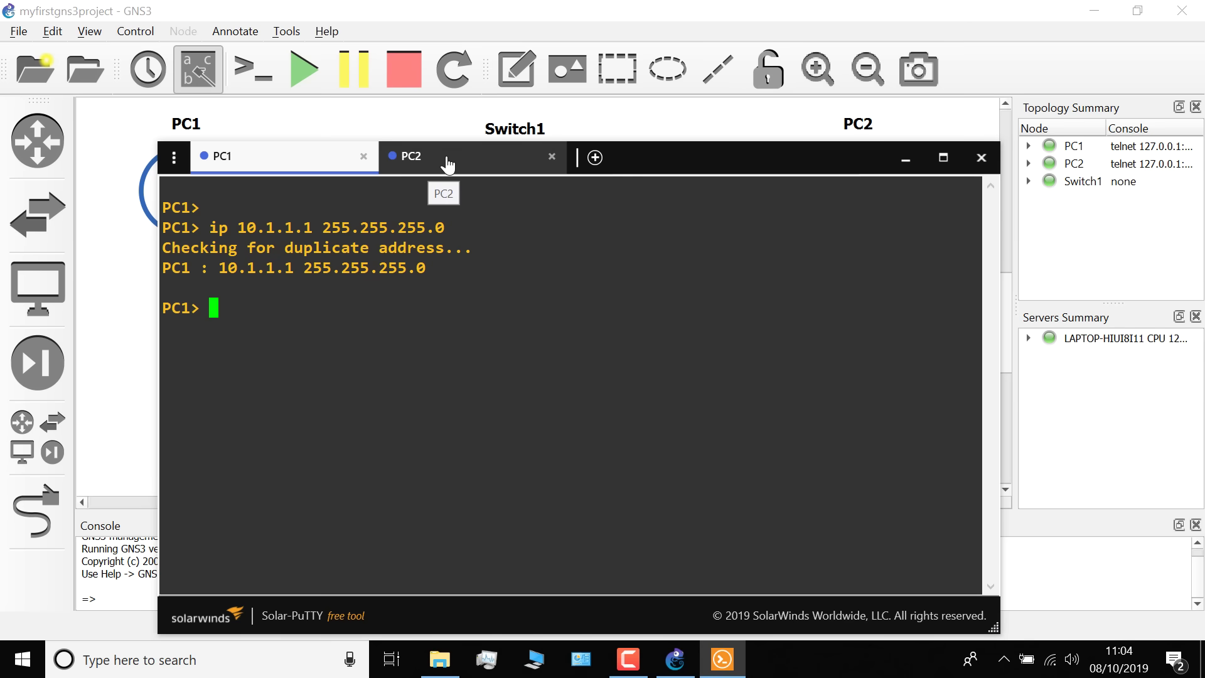
Assign PC2 the address 10.1.1.2 with mask 255.255.255.0
{"action": "left_click", "coordinate": [448, 165]}
{"action": "type", "text": "ip ad"}
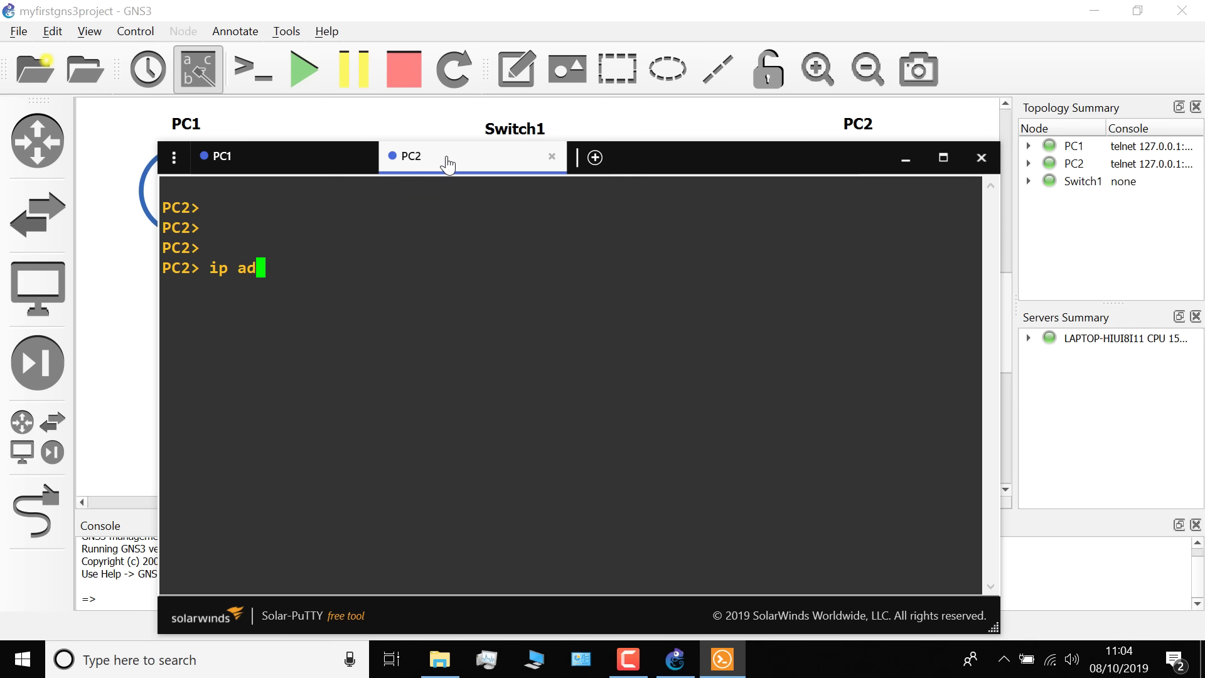
{"action": "type", "text": "d"}
{"action": "key", "text": "BackSpace"}
{"action": "key", "text": "BackSpace"}
{"action": "key", "text": "BackSpace"}
{"action": "type", "text": "10.1.1.2 255.255.255.0"}
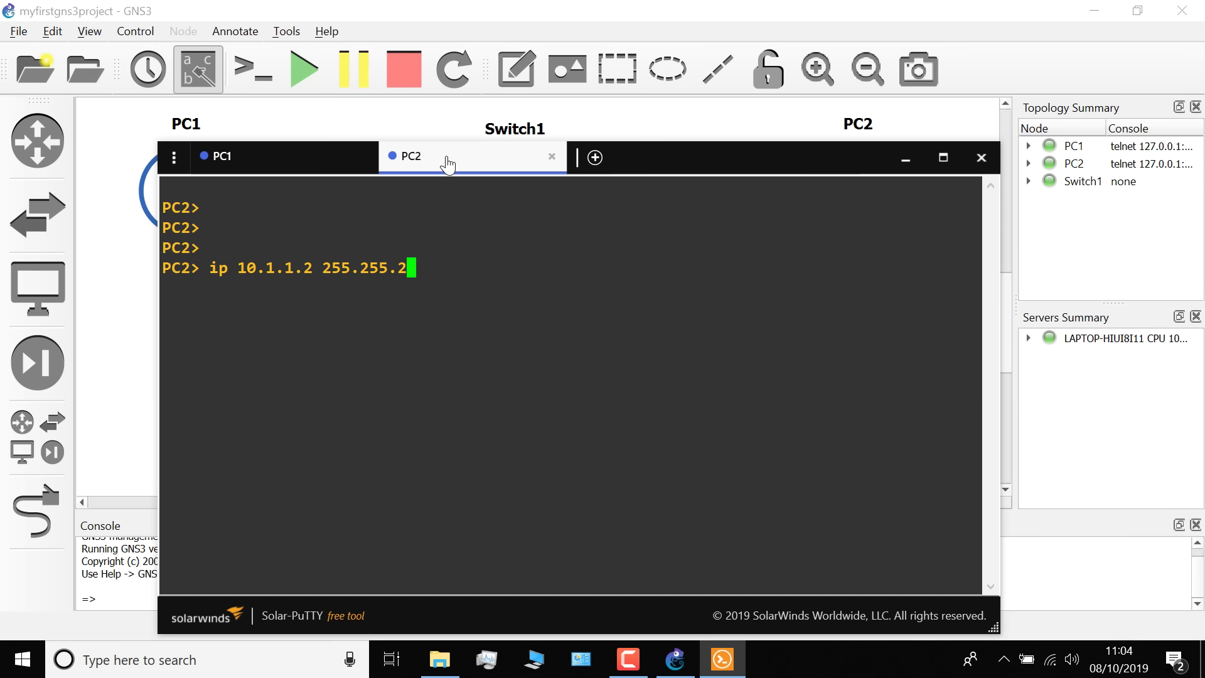
{"action": "key", "text": "Return"}
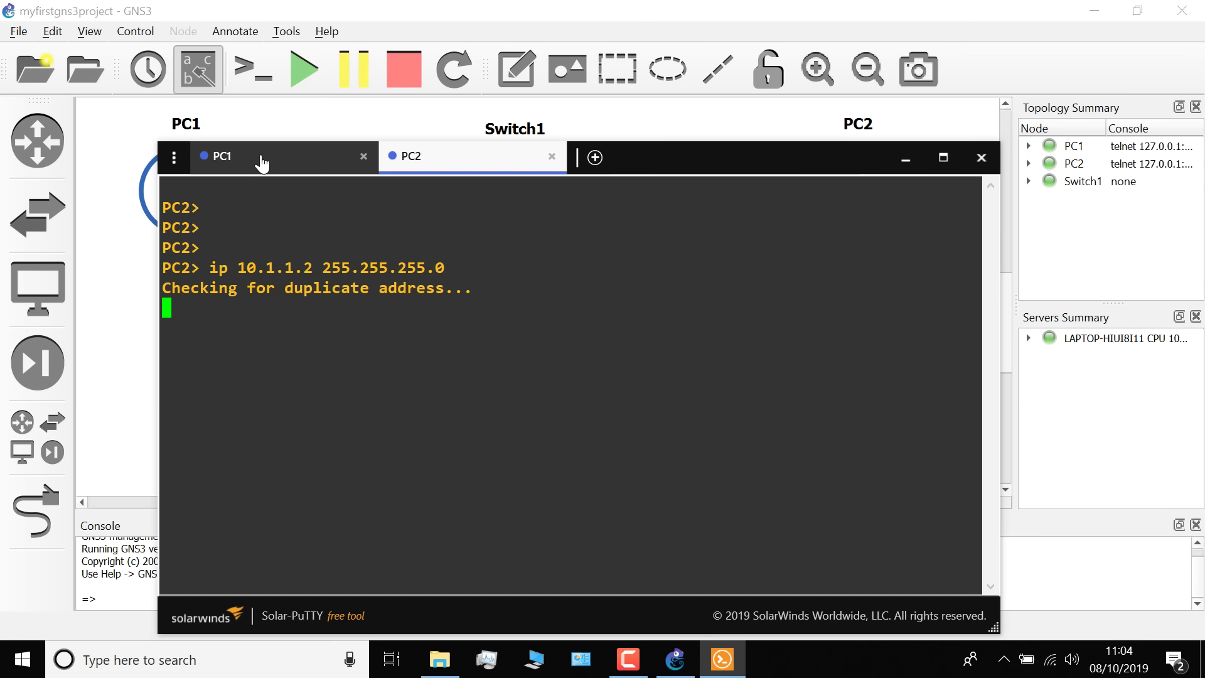
{"action": "left_click", "coordinate": [262, 163]}
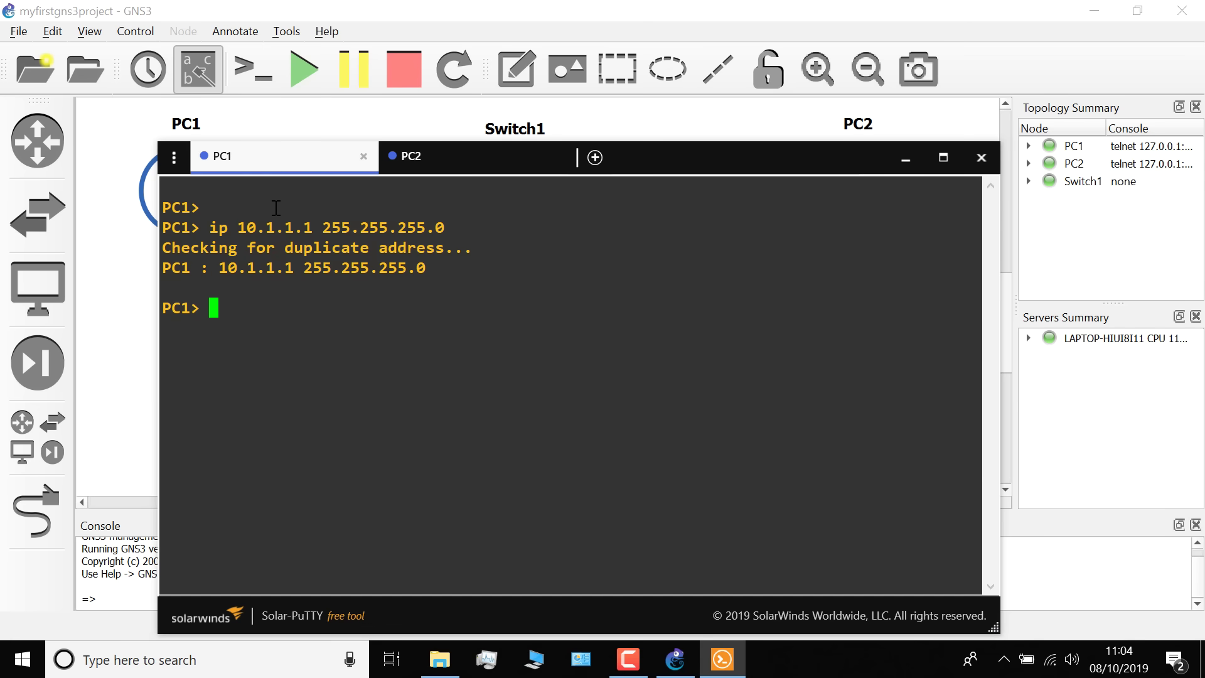
Ping 10.1.1.2 from PC1 and 10.1.1.1 from PC2, getting five replies each
{"action": "type", "text": "ping 10.1.1"}
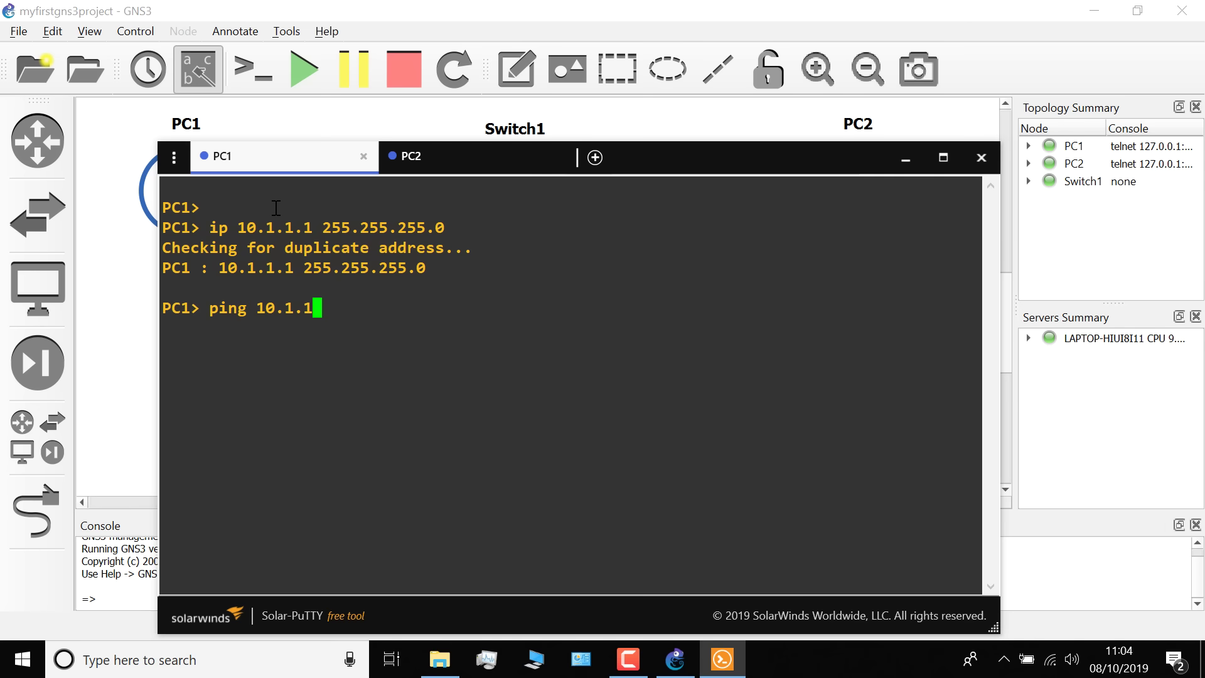
{"action": "type", "text": ".2"}
{"action": "key", "text": "Return"}
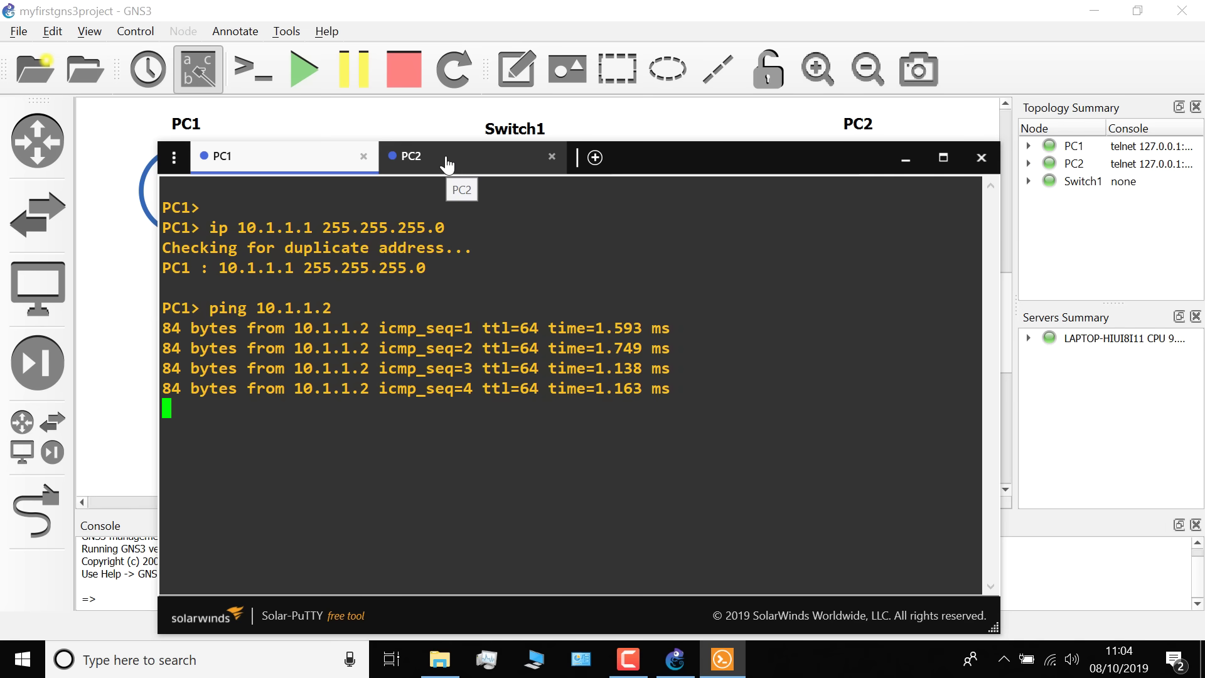
{"action": "left_click", "coordinate": [447, 164]}
{"action": "type", "text": "ping 10.1"}
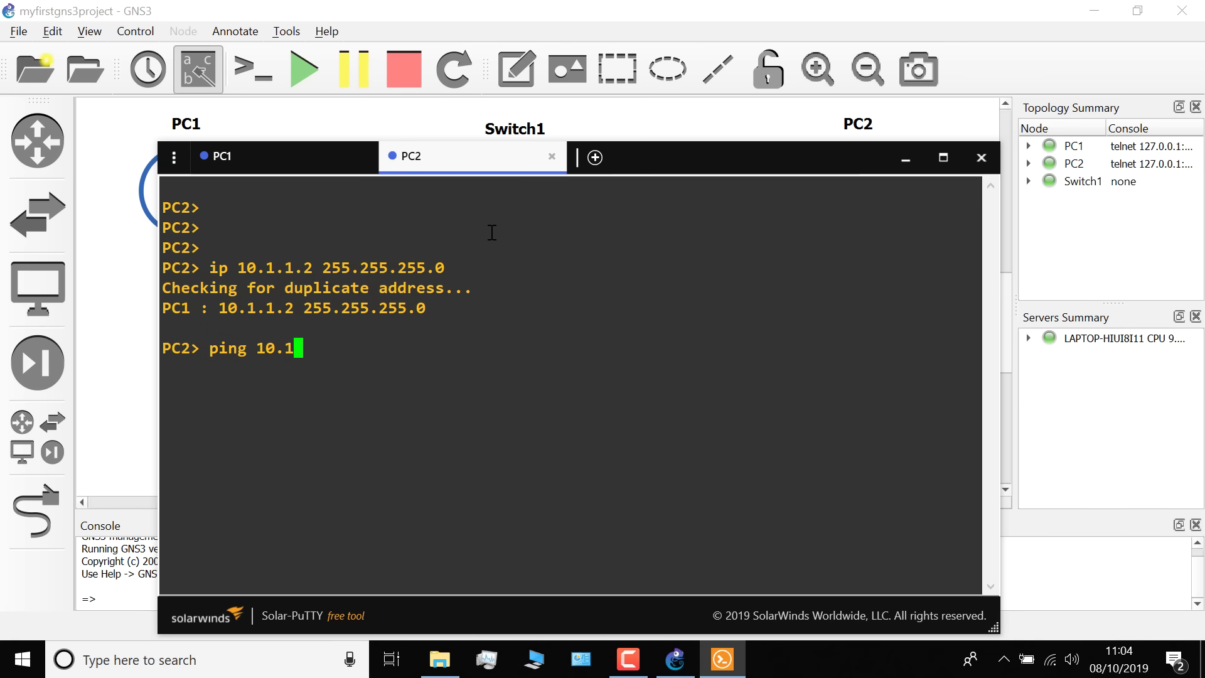
{"action": "type", "text": ".1.1"}
{"action": "key", "text": "Return"}
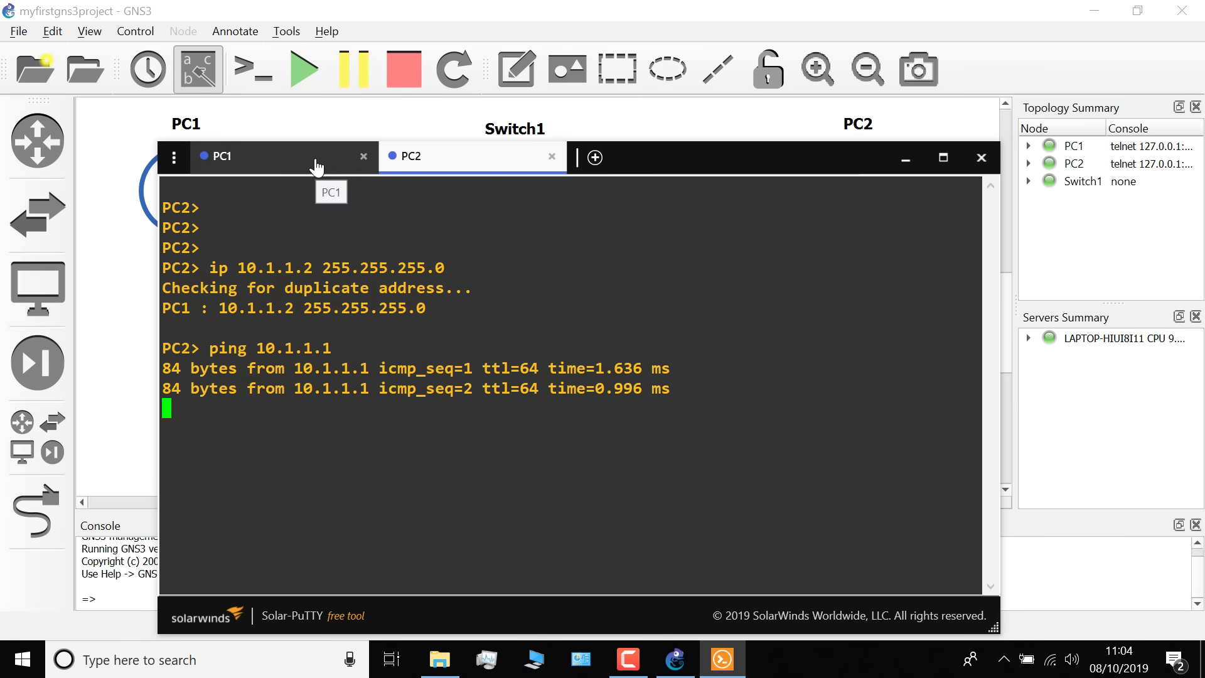
Repeat the ping 10.1.1.2 from PC1 and the ping 10.1.1.1 from PC2
{"action": "left_click", "coordinate": [317, 167]}
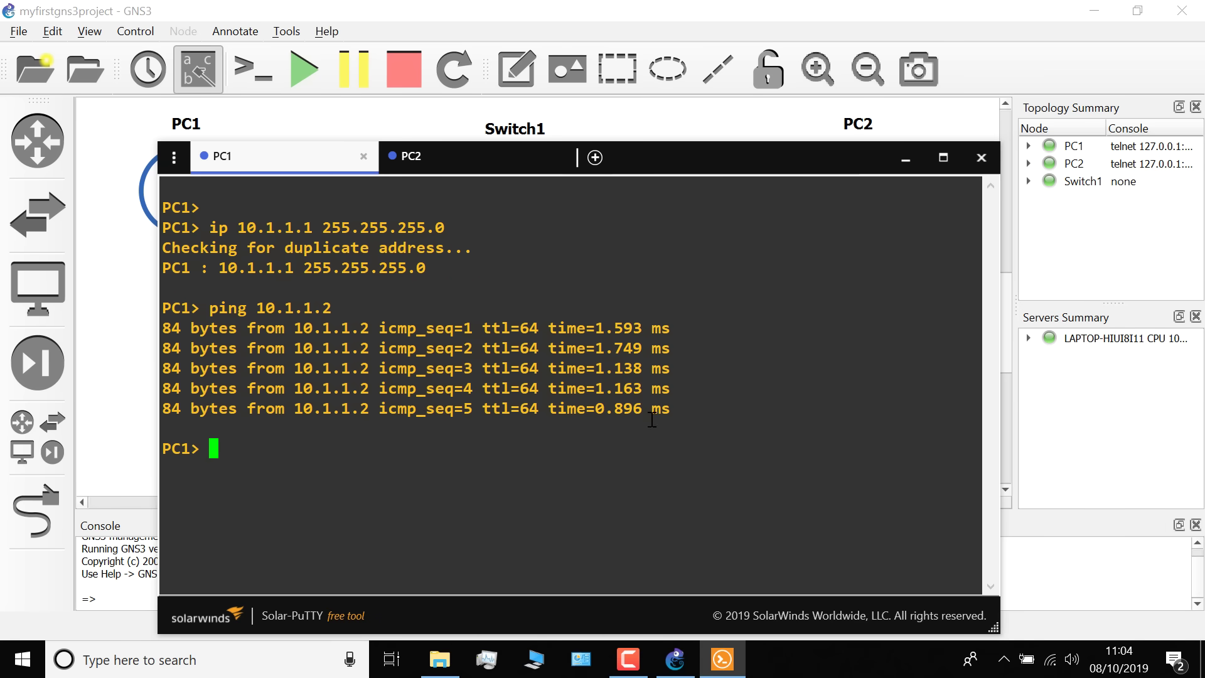
{"action": "left_click_drag", "start_coordinate": [652, 419], "coordinate": [252, 299]}
{"action": "key", "text": "Up"}
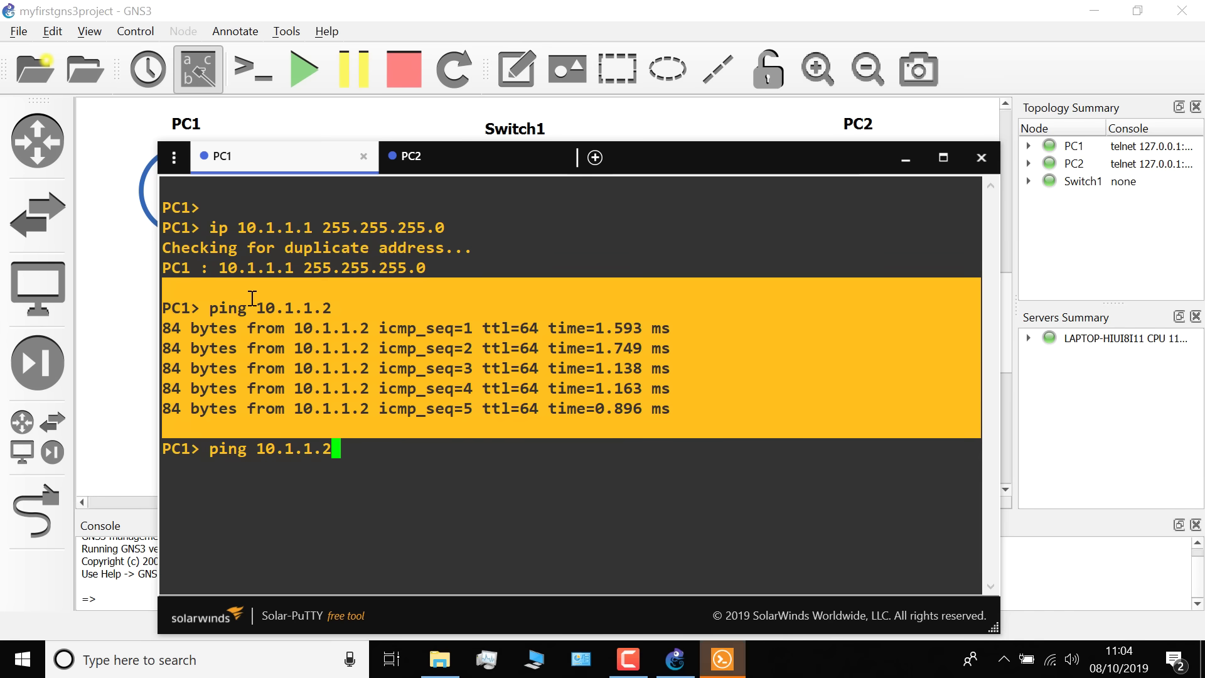
{"action": "key", "text": "Return"}
{"action": "left_click", "coordinate": [478, 165]}
{"action": "key", "text": "Return"}
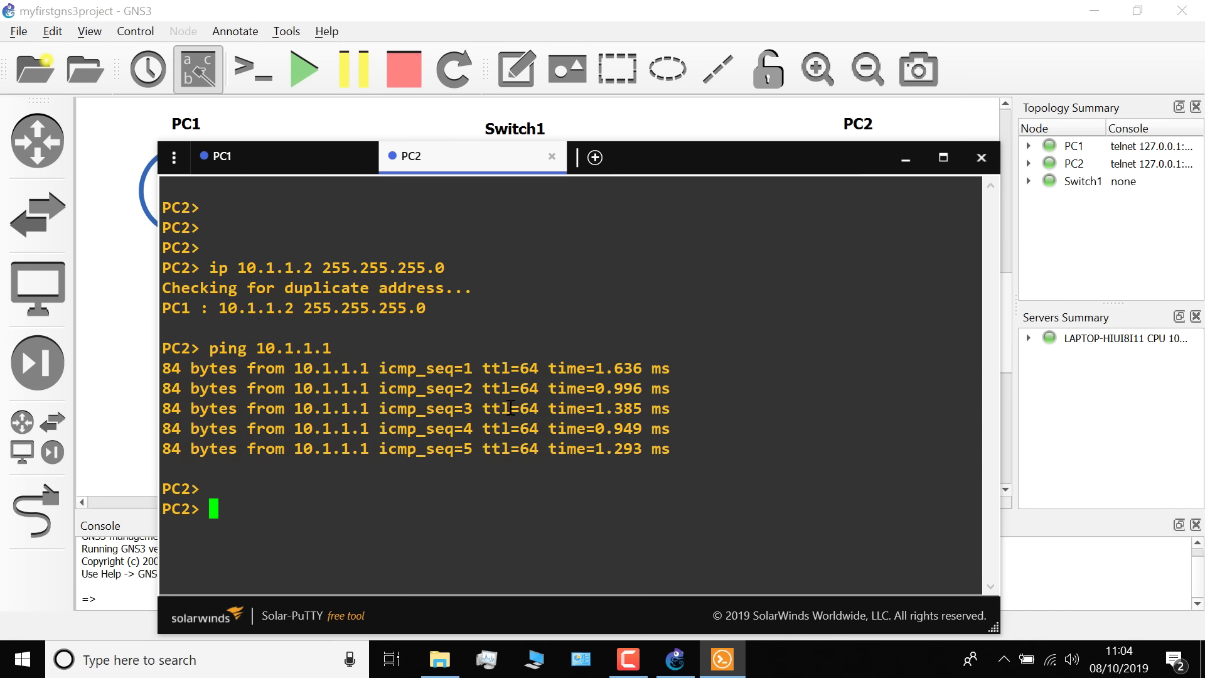
{"action": "key", "text": "Up"}
{"action": "key", "text": "Return"}
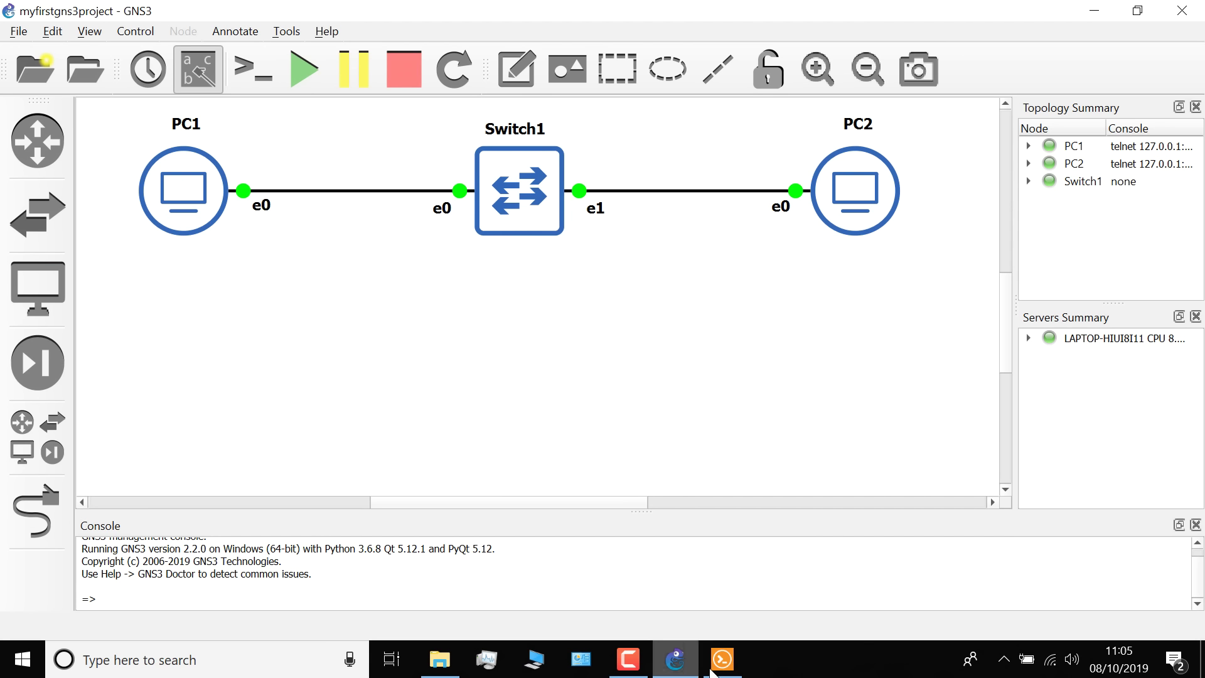
Run save in the PC2 and then PC1 consoles to write each configuration to startup.vpc
{"action": "left_click", "coordinate": [721, 659]}
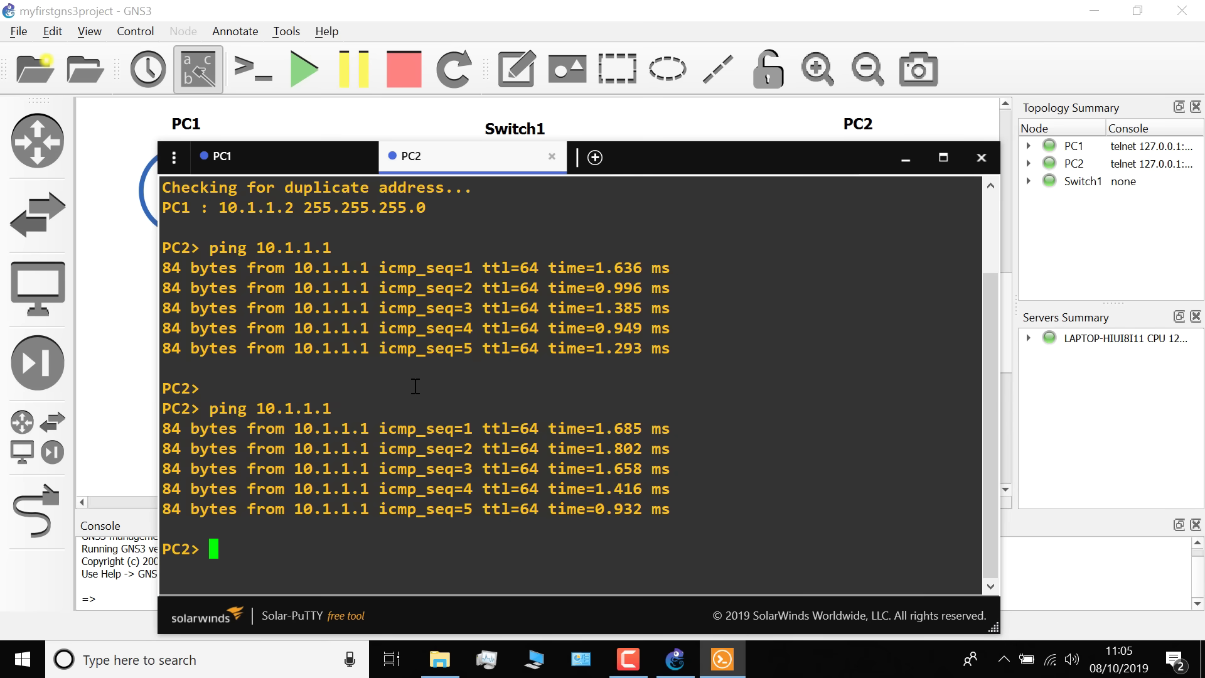
{"action": "type", "text": "save"}
{"action": "key", "text": "Return"}
{"action": "left_click", "coordinate": [270, 164]}
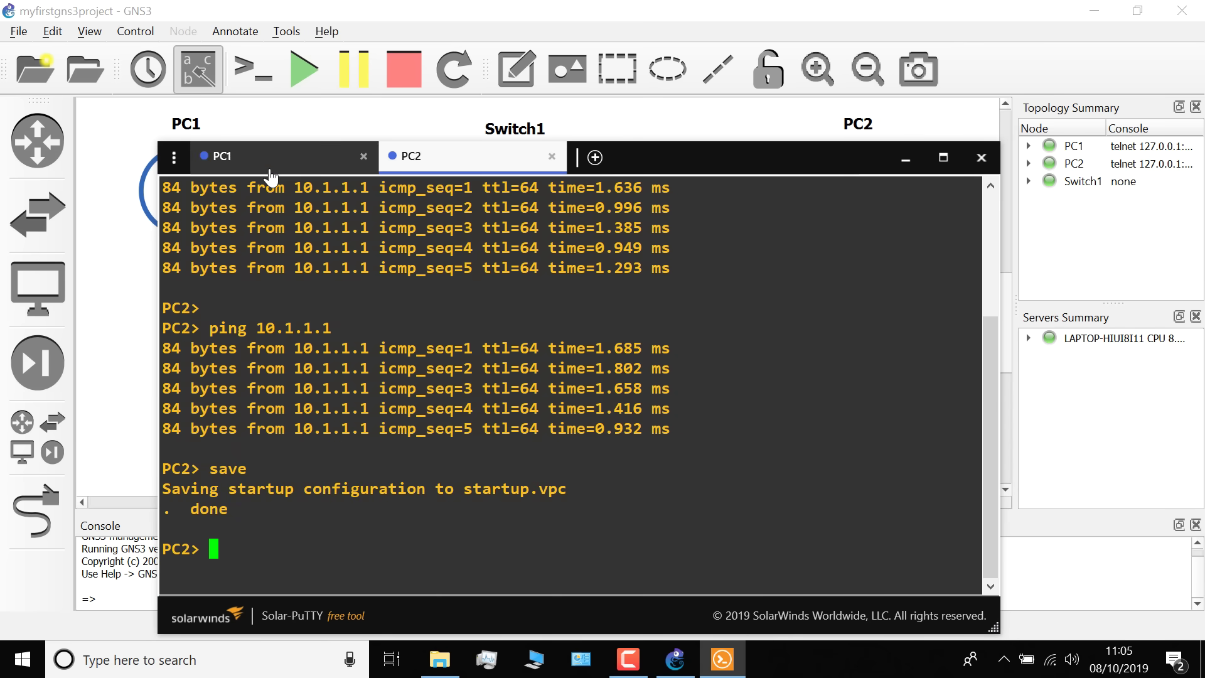
{"action": "type", "text": "sav"}
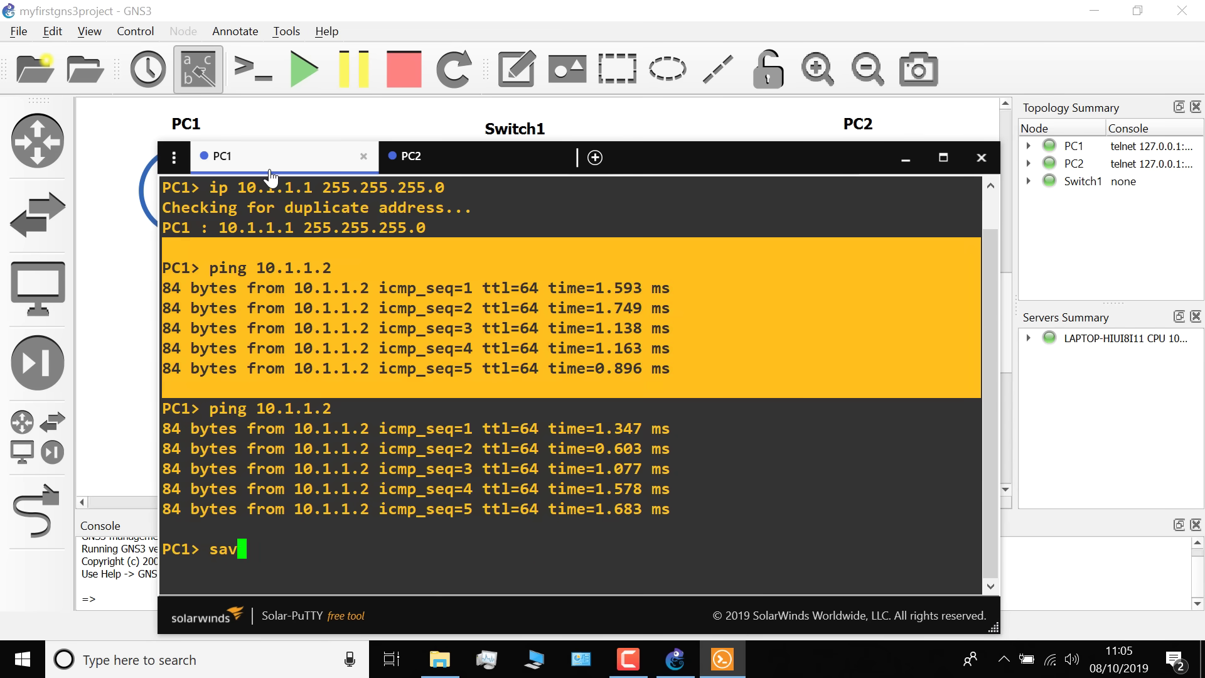
{"action": "type", "text": "e"}
{"action": "key", "text": "Return"}
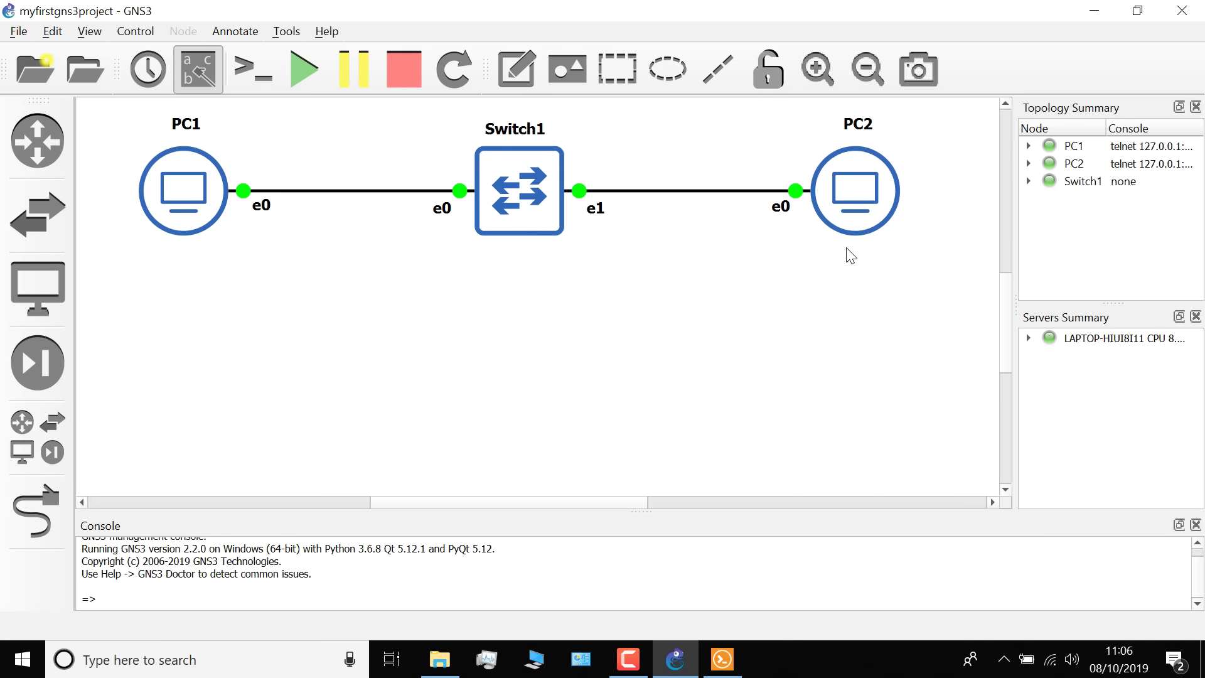
Exit GNS3, confirming the exit, and close the Solar-PuTTY console window
{"action": "left_click", "coordinate": [1182, 11]}
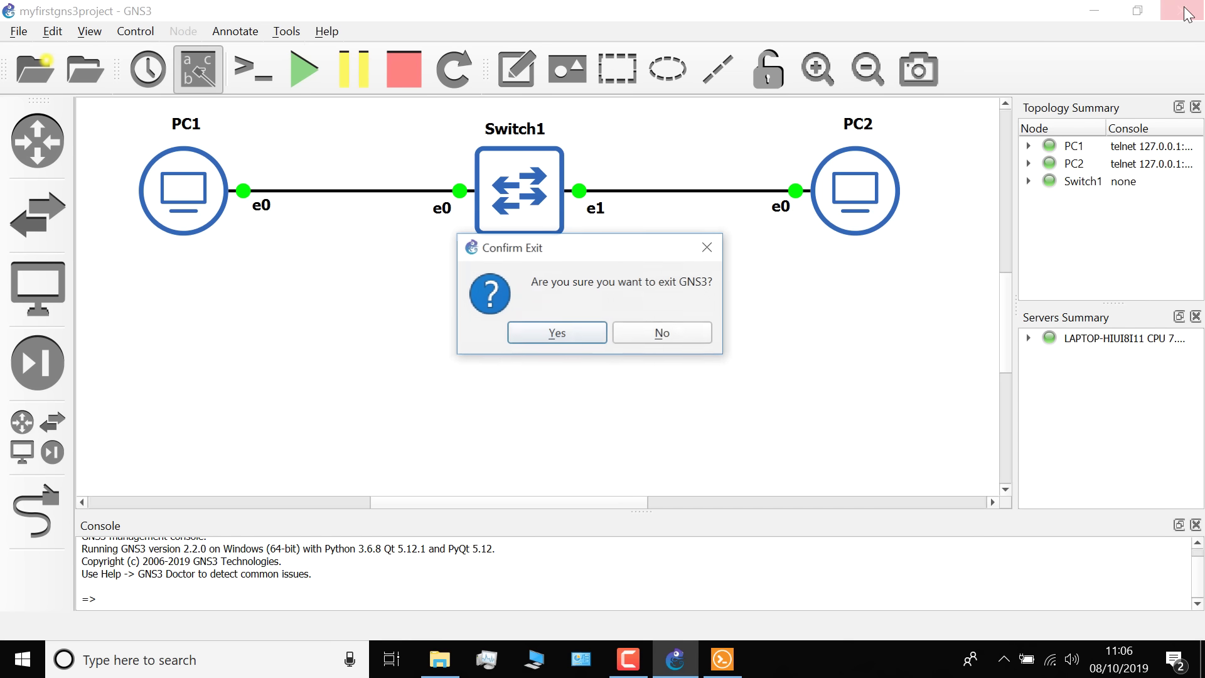
{"action": "left_click", "coordinate": [575, 333]}
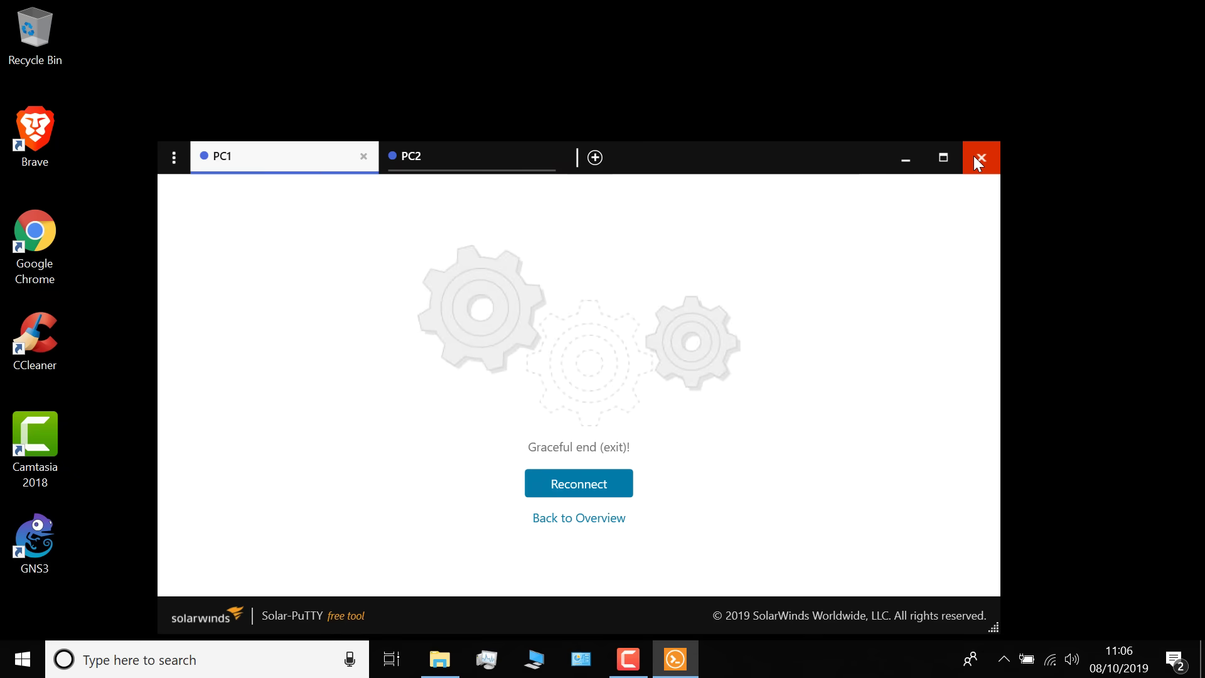
{"action": "left_click", "coordinate": [978, 162]}
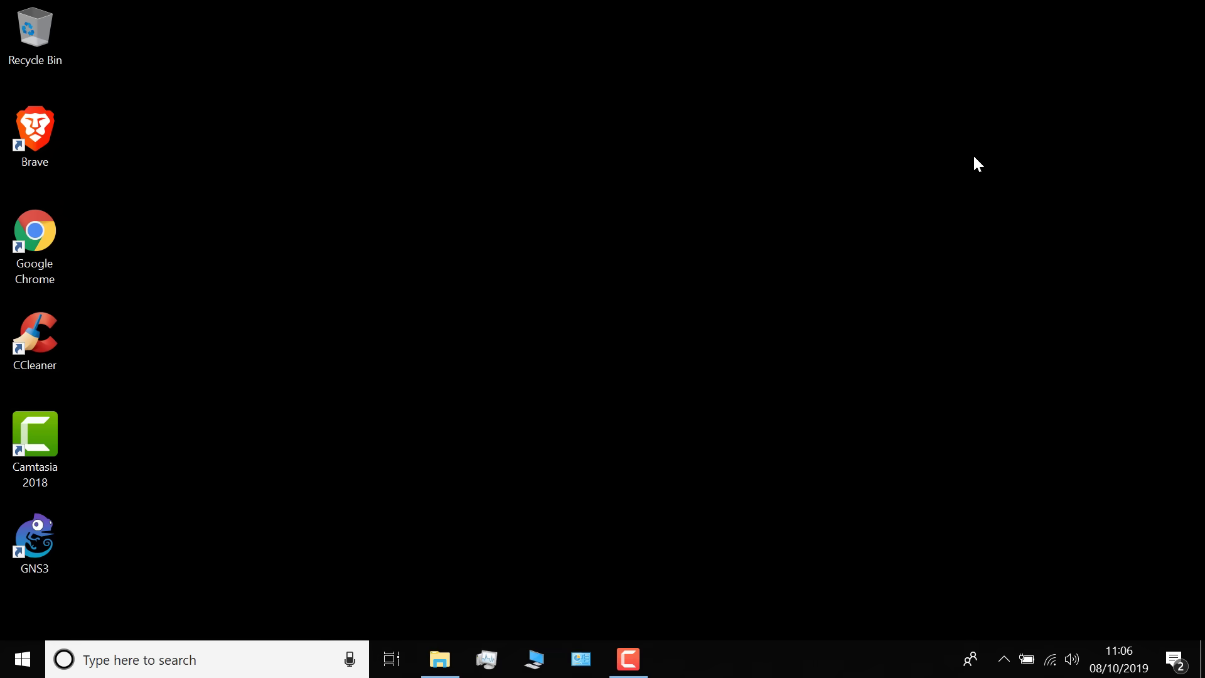
Relaunch GNS3 and reopen myfirstgns3project.gns3 from the recent projects list
{"action": "double_click", "coordinate": [19, 538]}
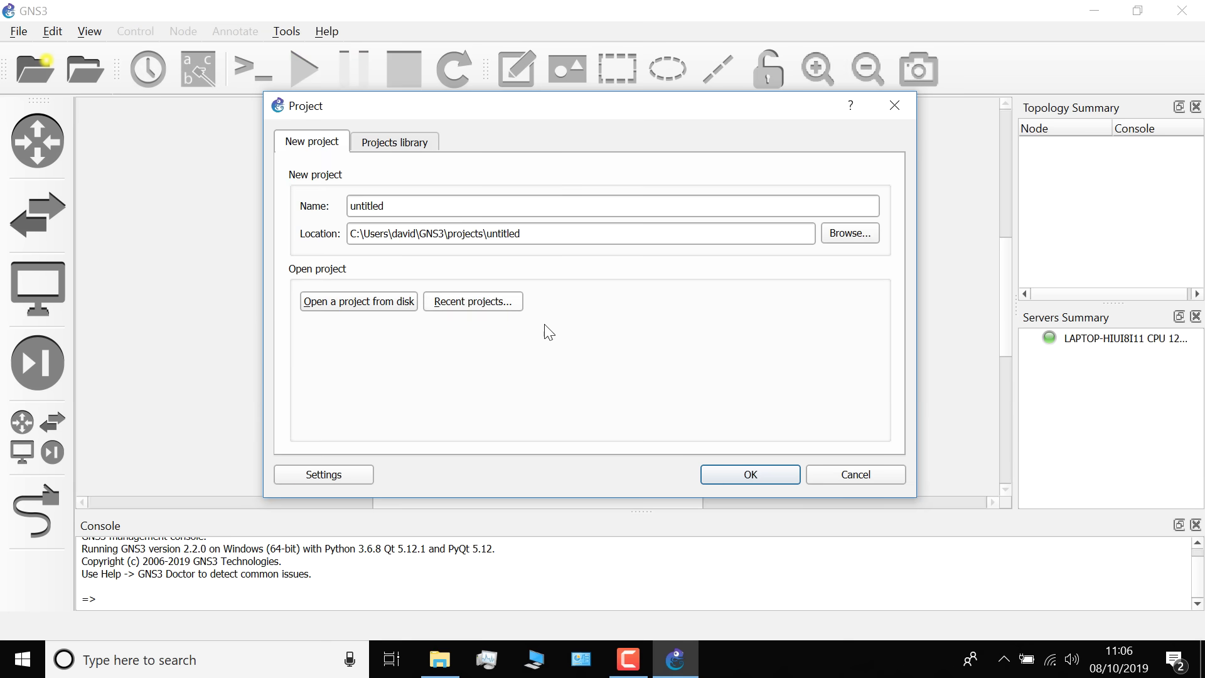
{"action": "left_click", "coordinate": [492, 306]}
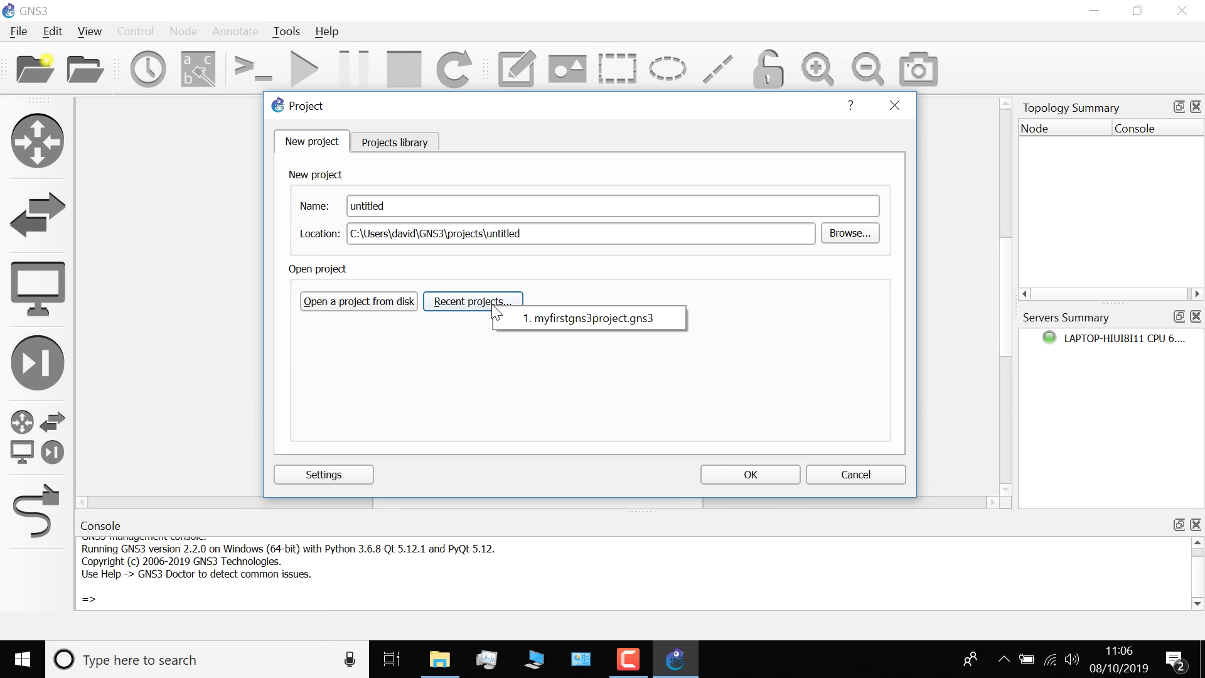
{"action": "left_click", "coordinate": [638, 319]}
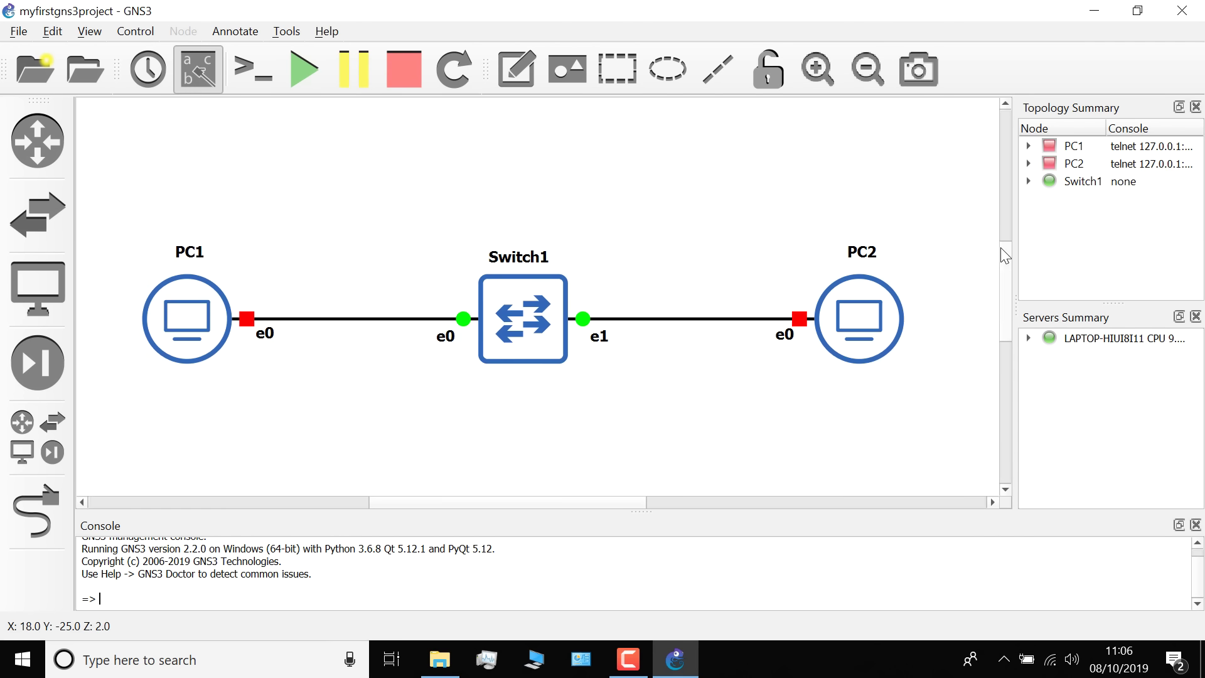
{"action": "scroll", "coordinate": [1004, 269], "scroll_direction": "down", "scroll_amount": 3}
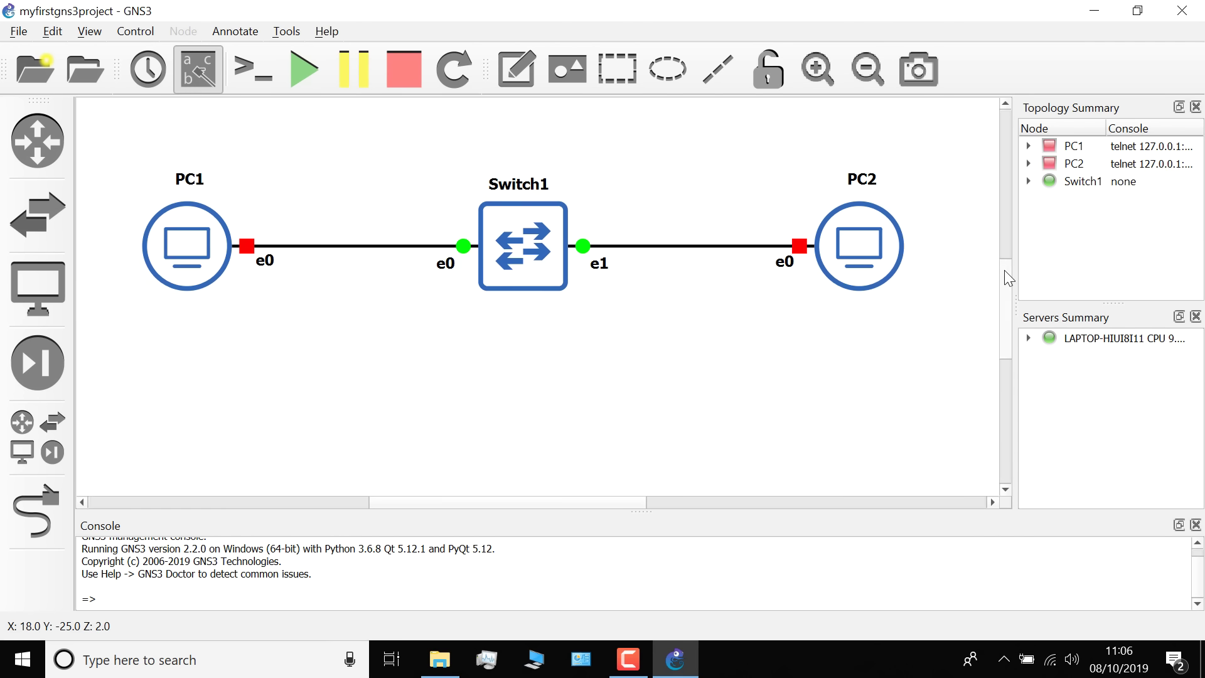
Start all devices, open their consoles, and ping 10.1.1.2 from PC1
{"action": "left_click", "coordinate": [293, 69]}
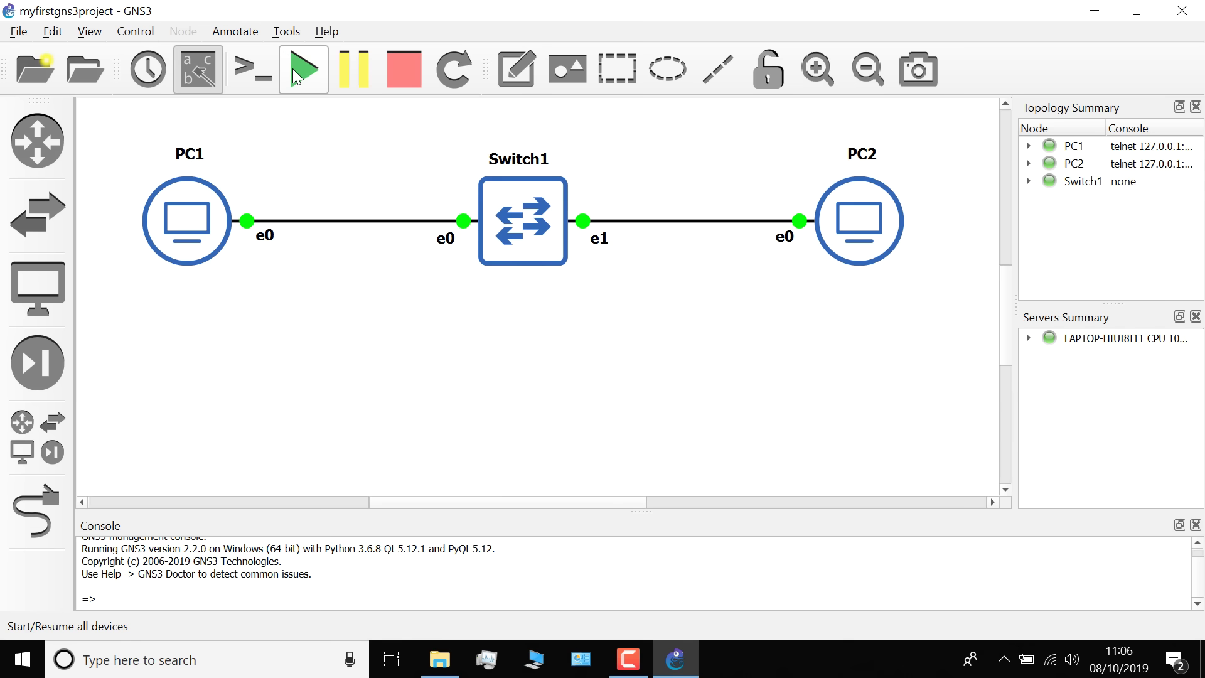
{"action": "left_click", "coordinate": [250, 74]}
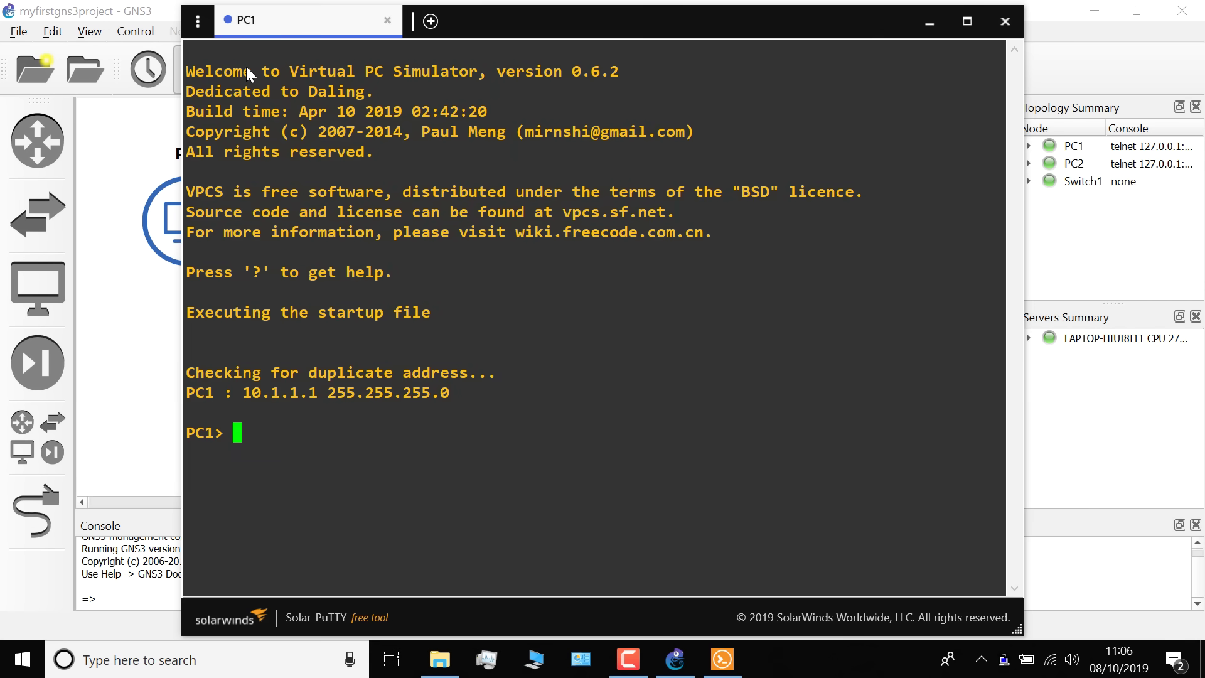
{"action": "left_click", "coordinate": [322, 27]}
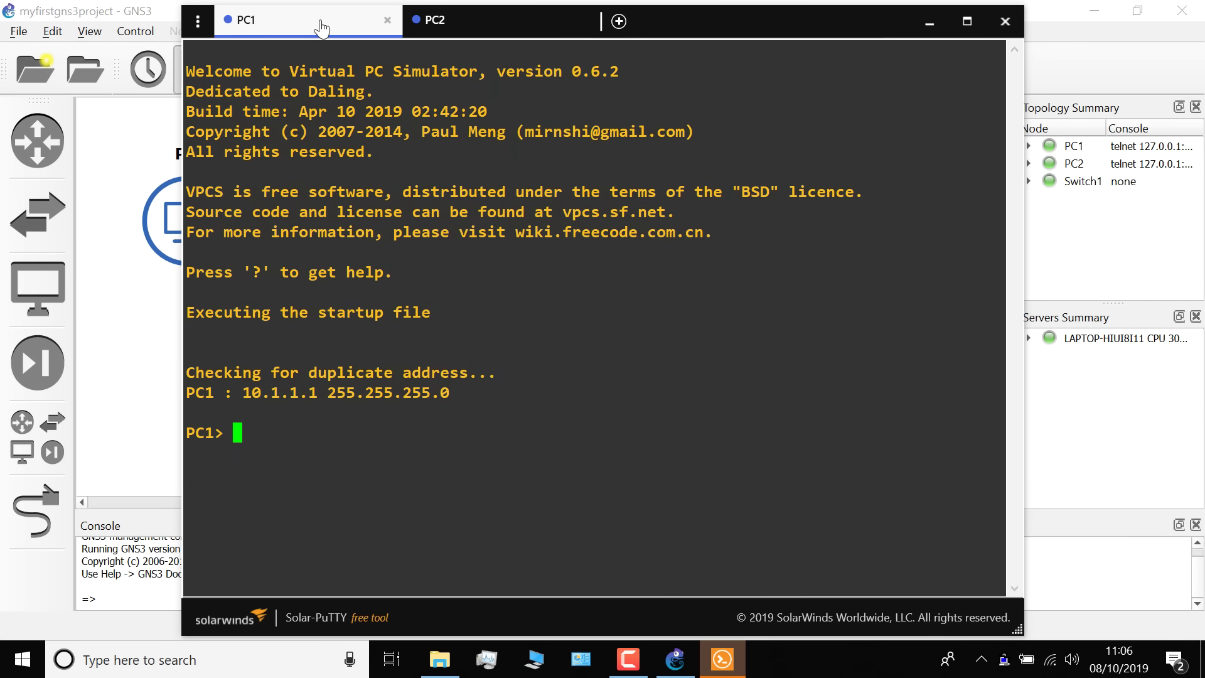
{"action": "key", "text": "Return"}
{"action": "key", "text": "Return"}
{"action": "type", "text": "p"}
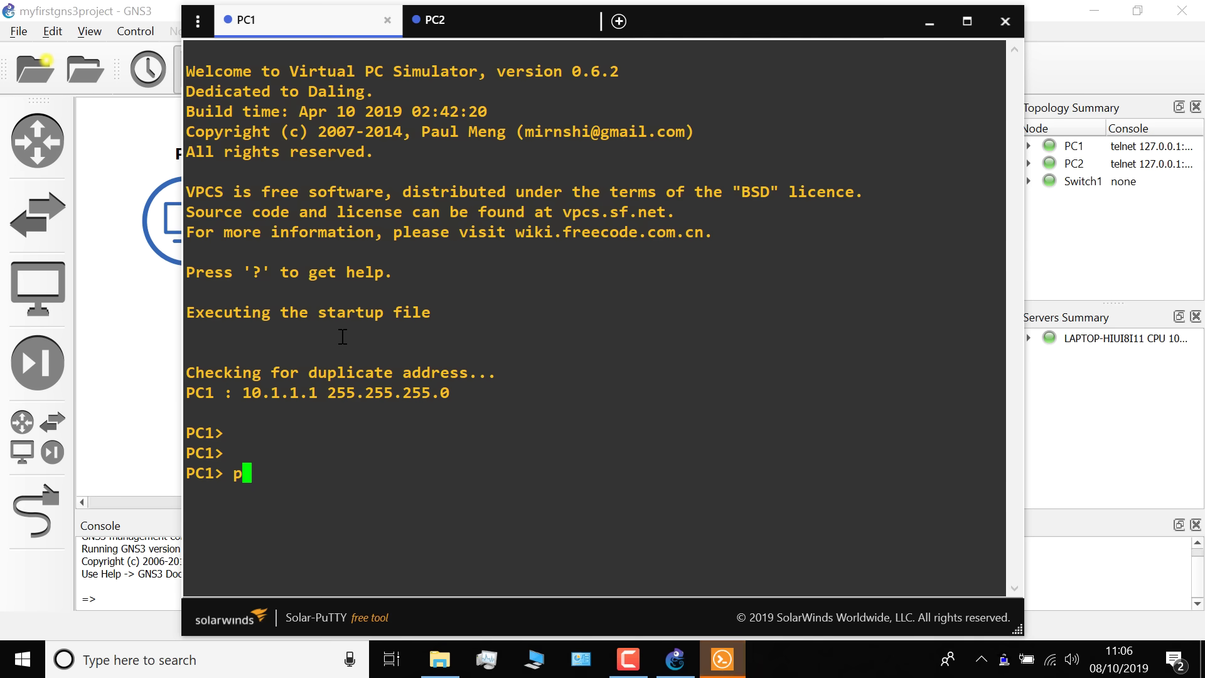
{"action": "type", "text": "ing 10.1.1.2"}
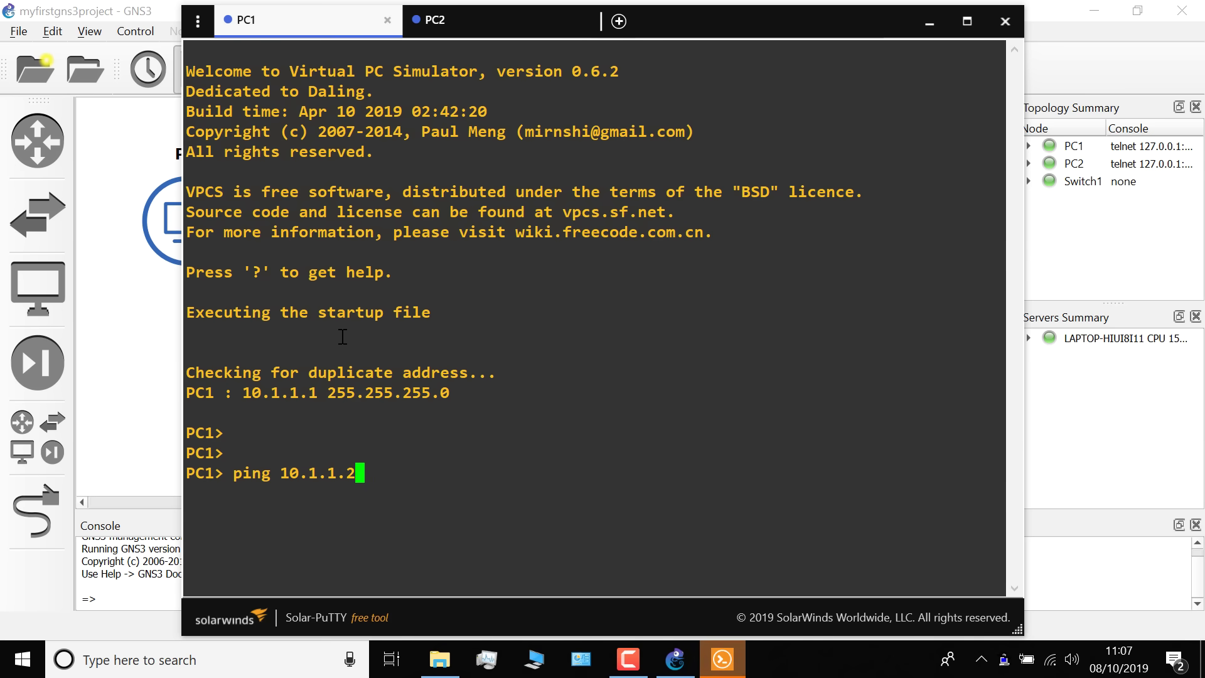
{"action": "key", "text": "Return"}
Ping 10.1.1.1 from the PC2 console
{"action": "left_click", "coordinate": [438, 29]}
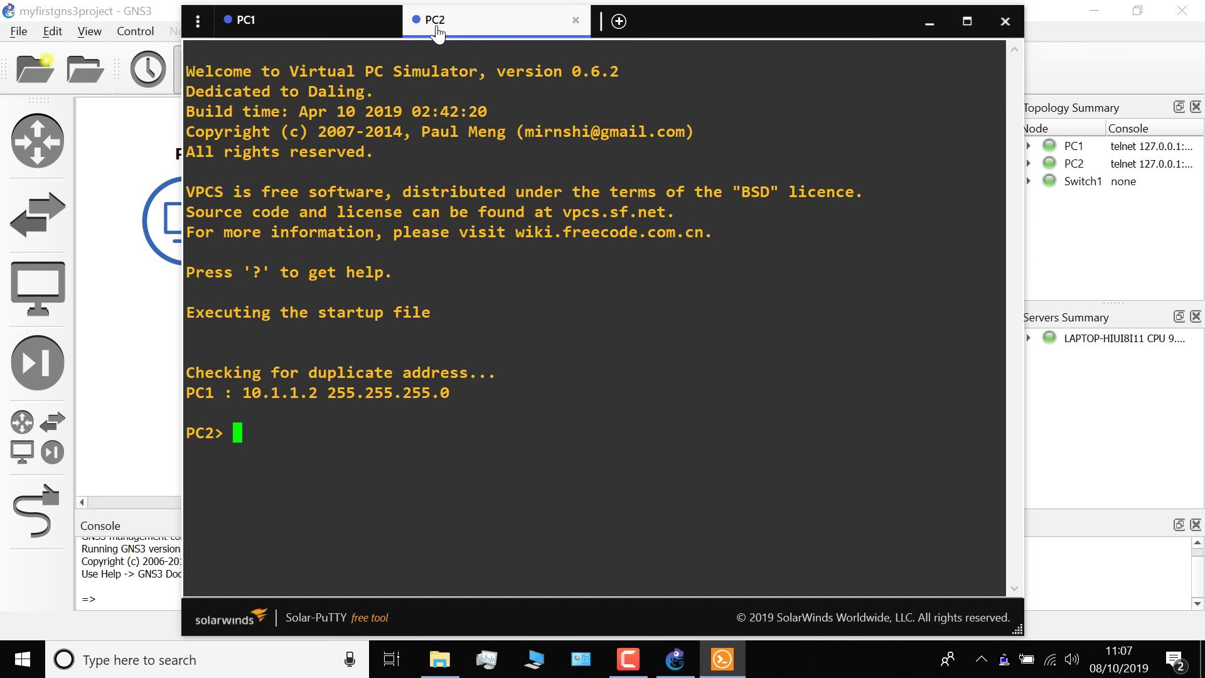
{"action": "type", "text": "ping 10.1.1.1"}
{"action": "key", "text": "Return"}
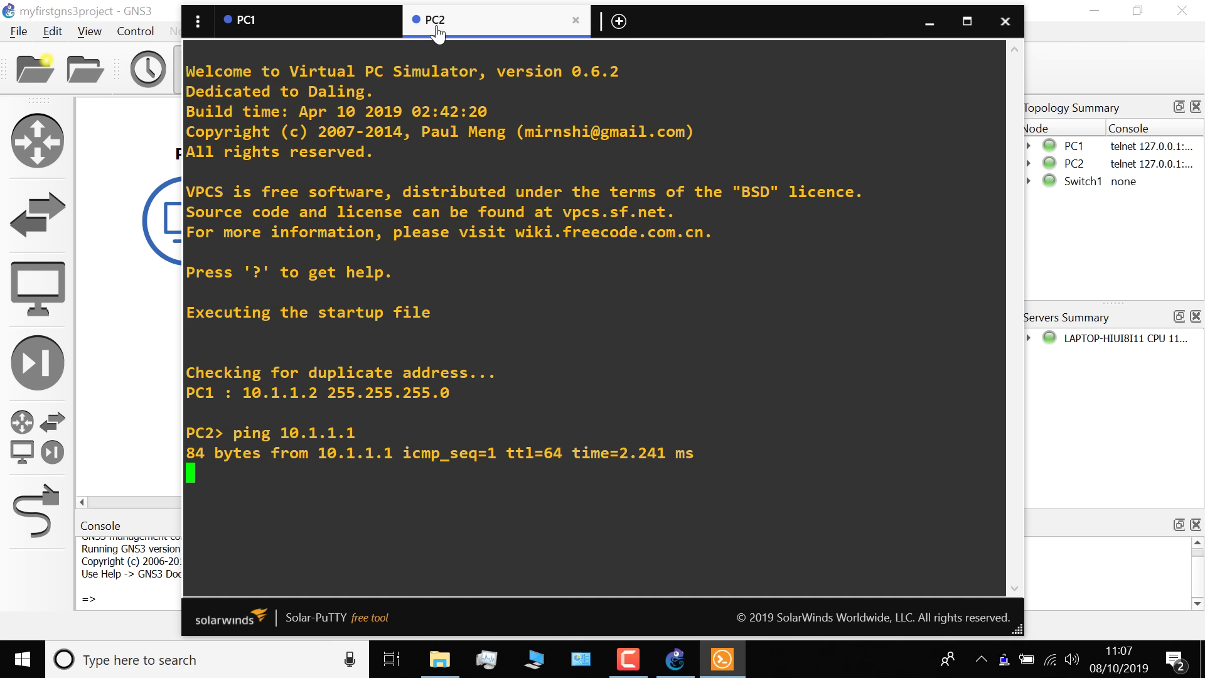